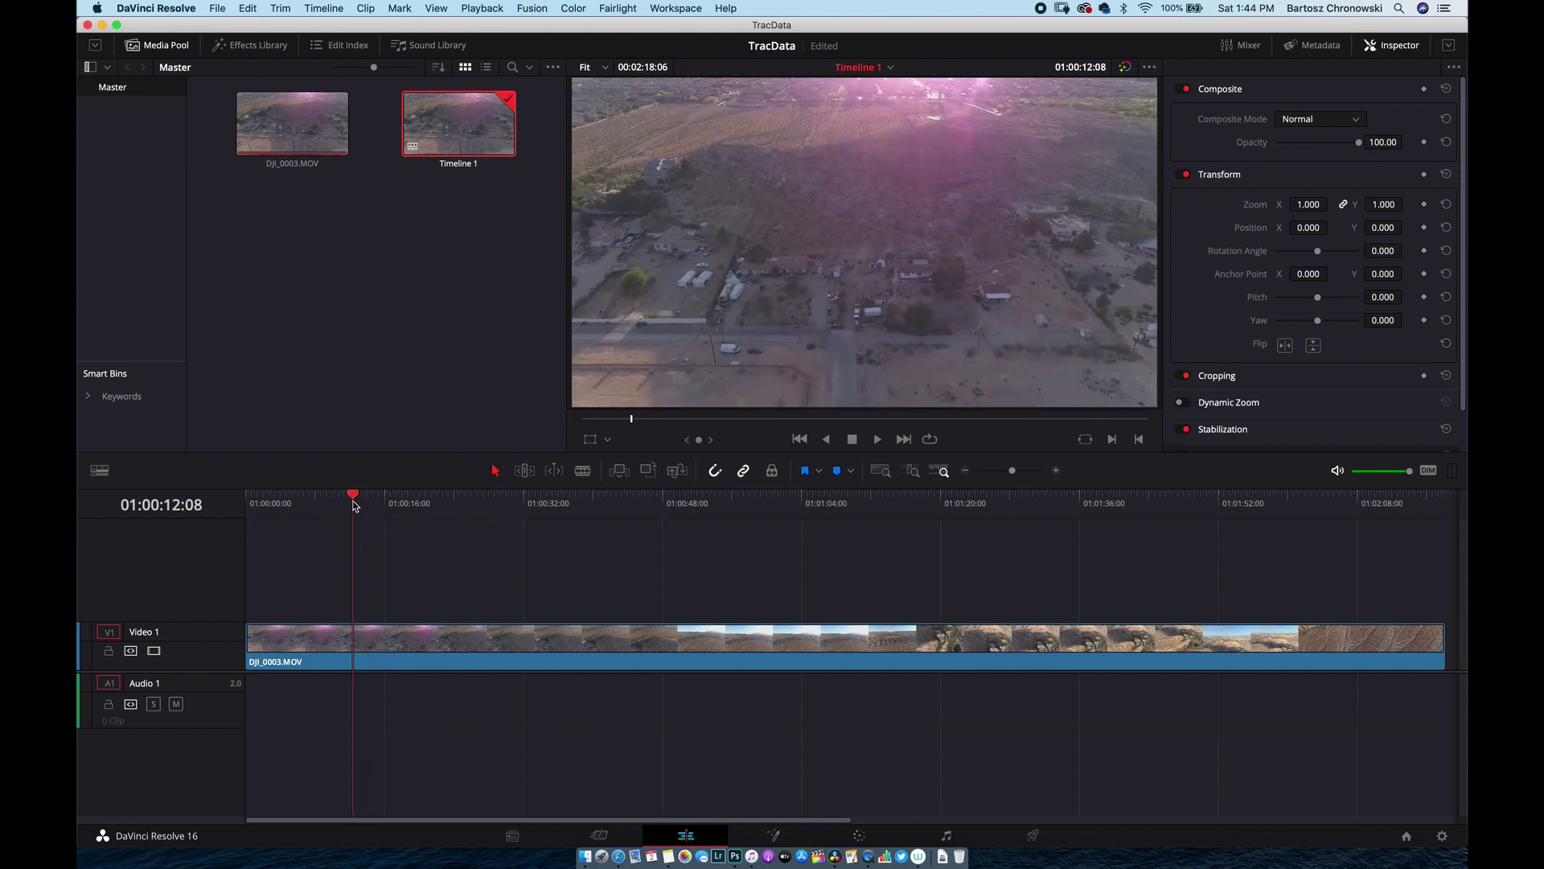
# Step: Blade the DJI_0003.MOV clip at 01:00:12:08
pyautogui.press('super+b')
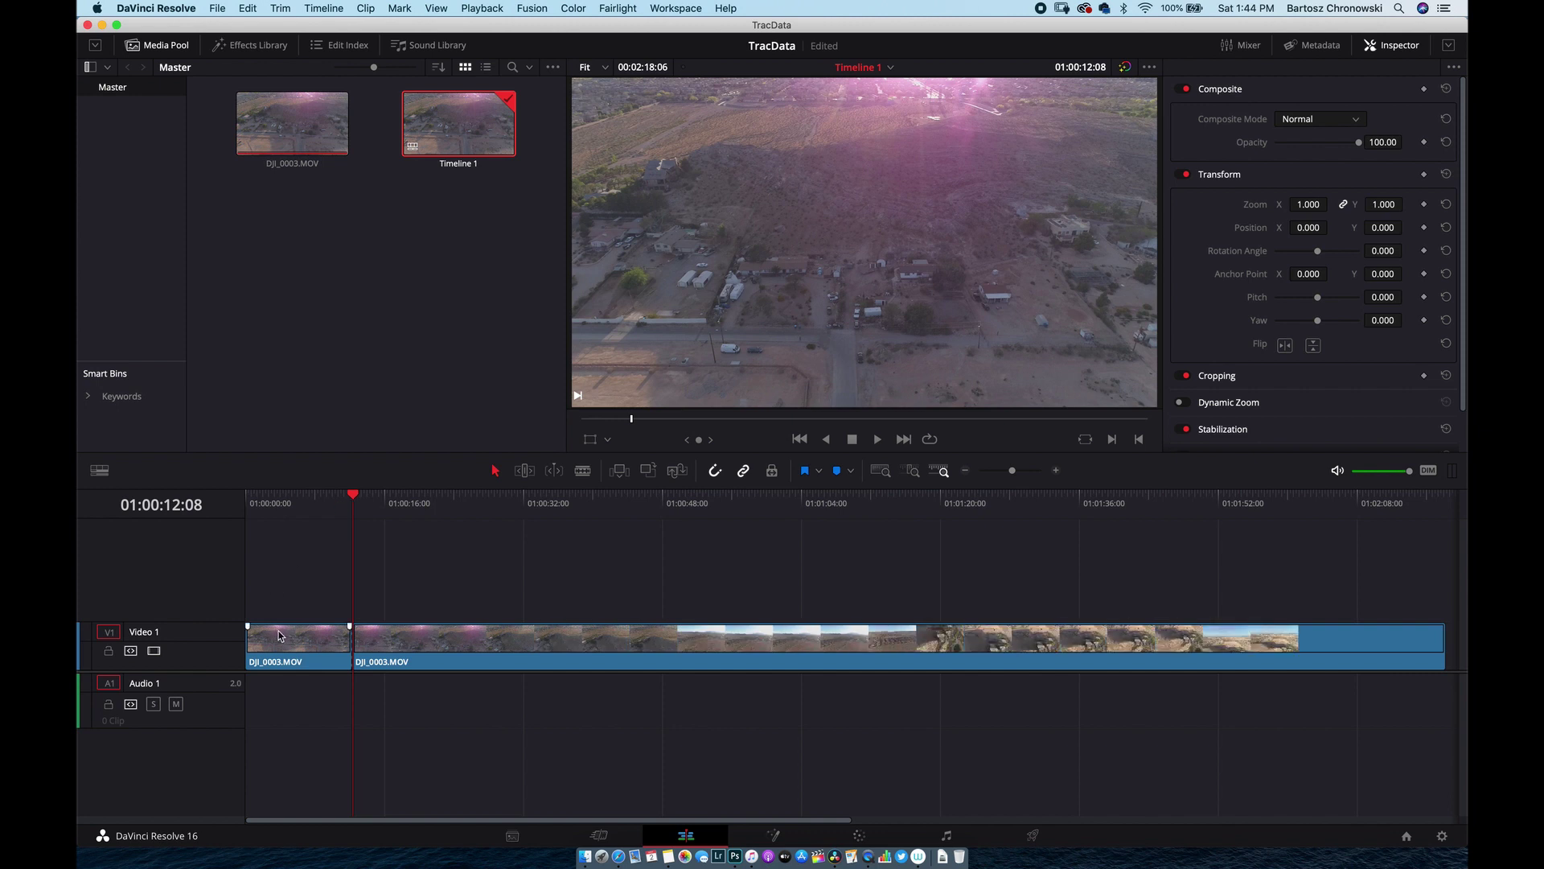
# Step: Delete the opening piece and move the remaining clip to the timeline start
pyautogui.click(288, 641)
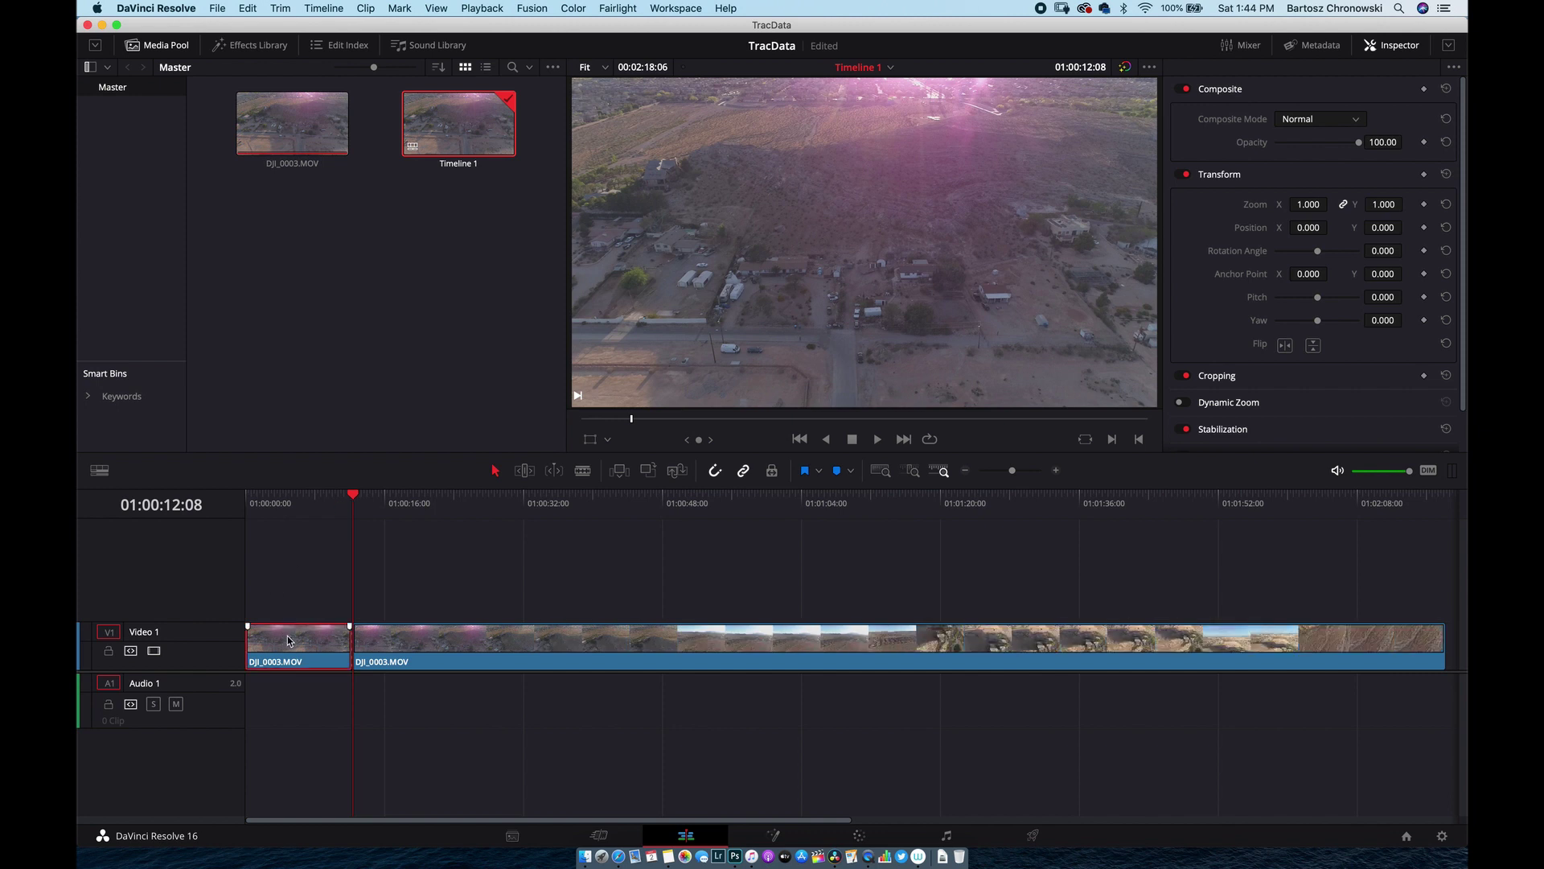
pyautogui.press('Delete')
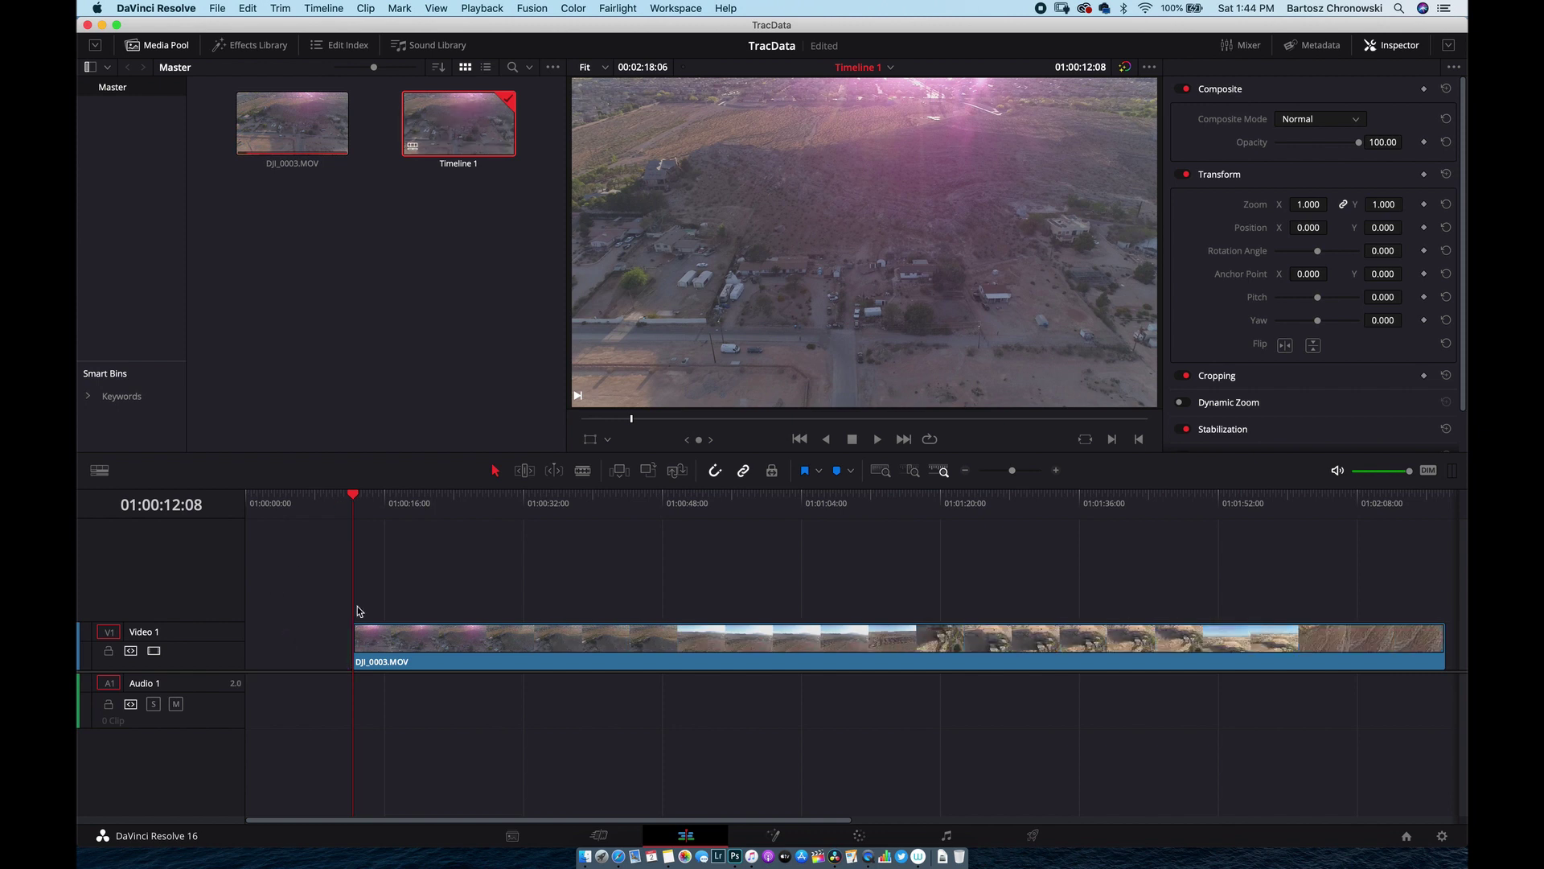
pyautogui.click(453, 636)
pyautogui.moveTo(453, 636); pyautogui.dragTo(345, 635)
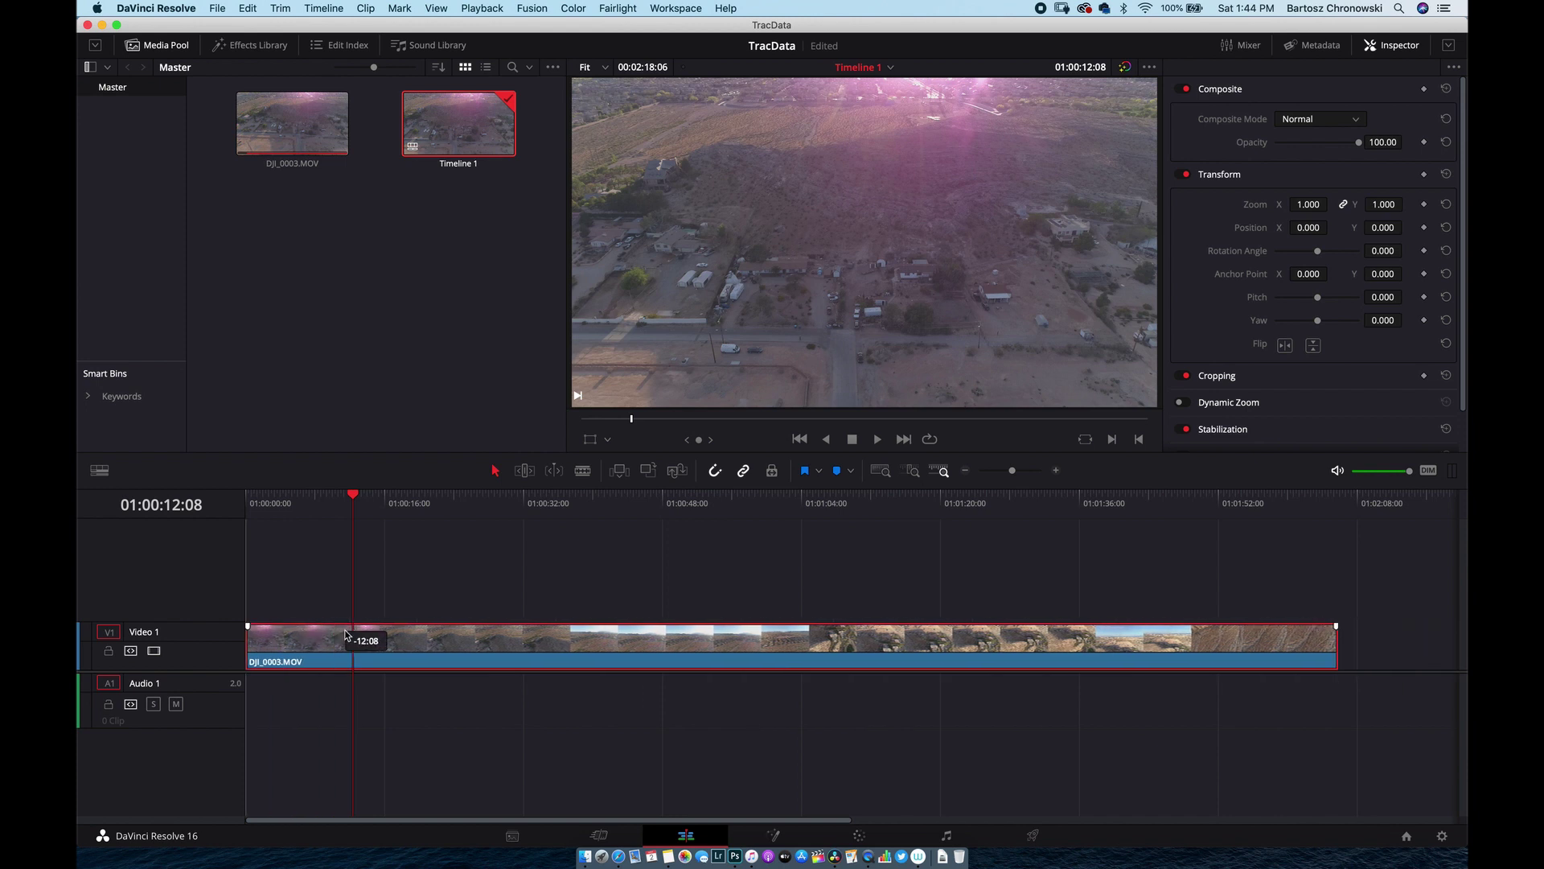
# Step: Blade the clip at about 6 and 38 seconds and delete the tail after 38 seconds
pyautogui.moveTo(272, 512); pyautogui.dragTo(277, 504)
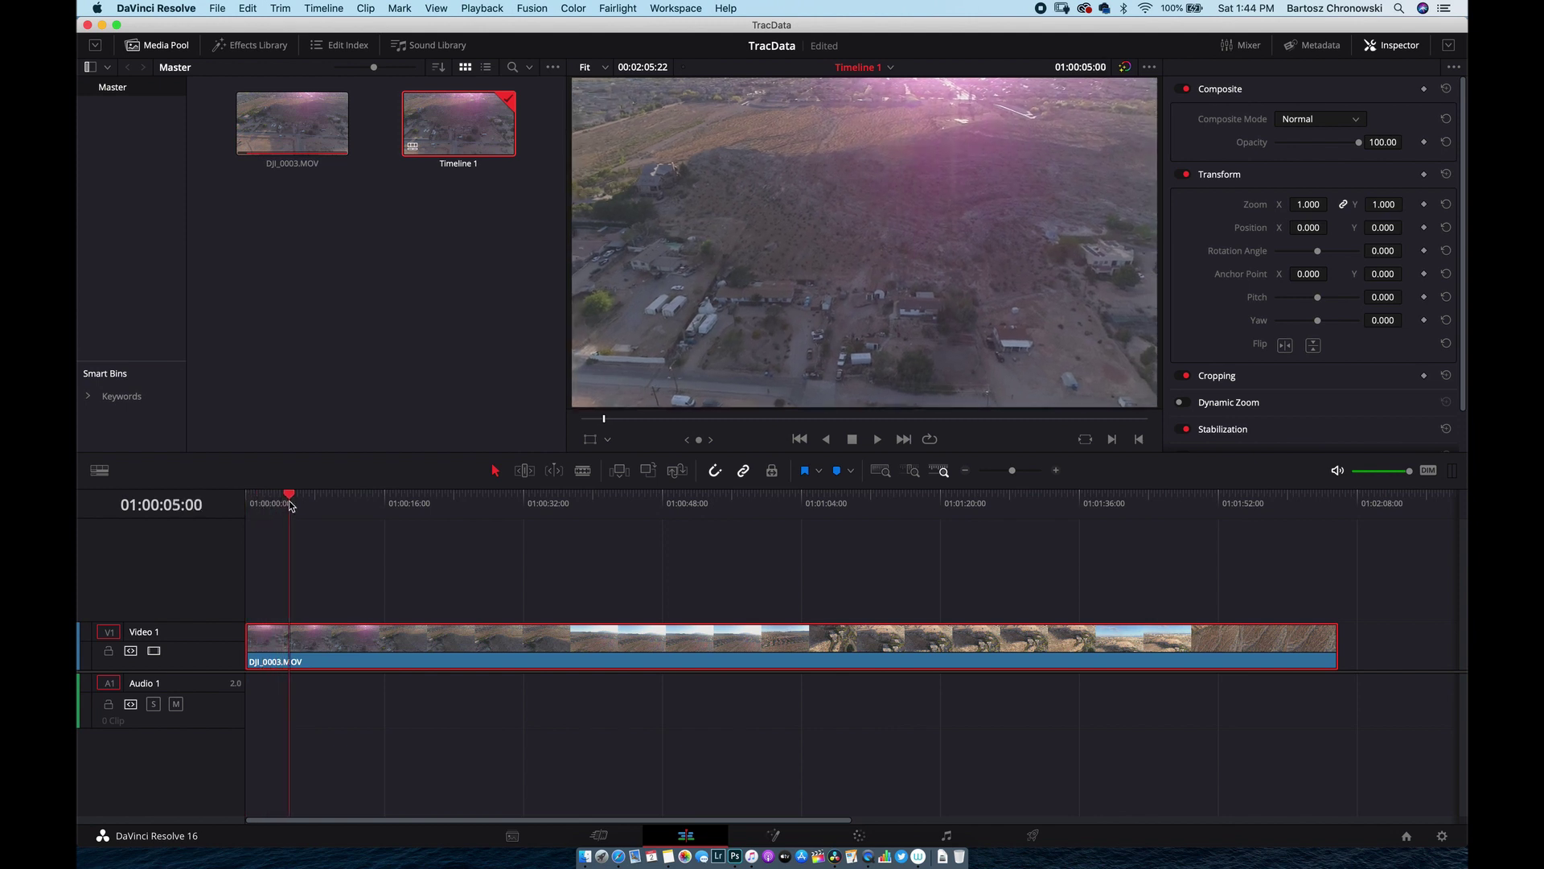
pyautogui.moveTo(276, 505); pyautogui.dragTo(305, 507)
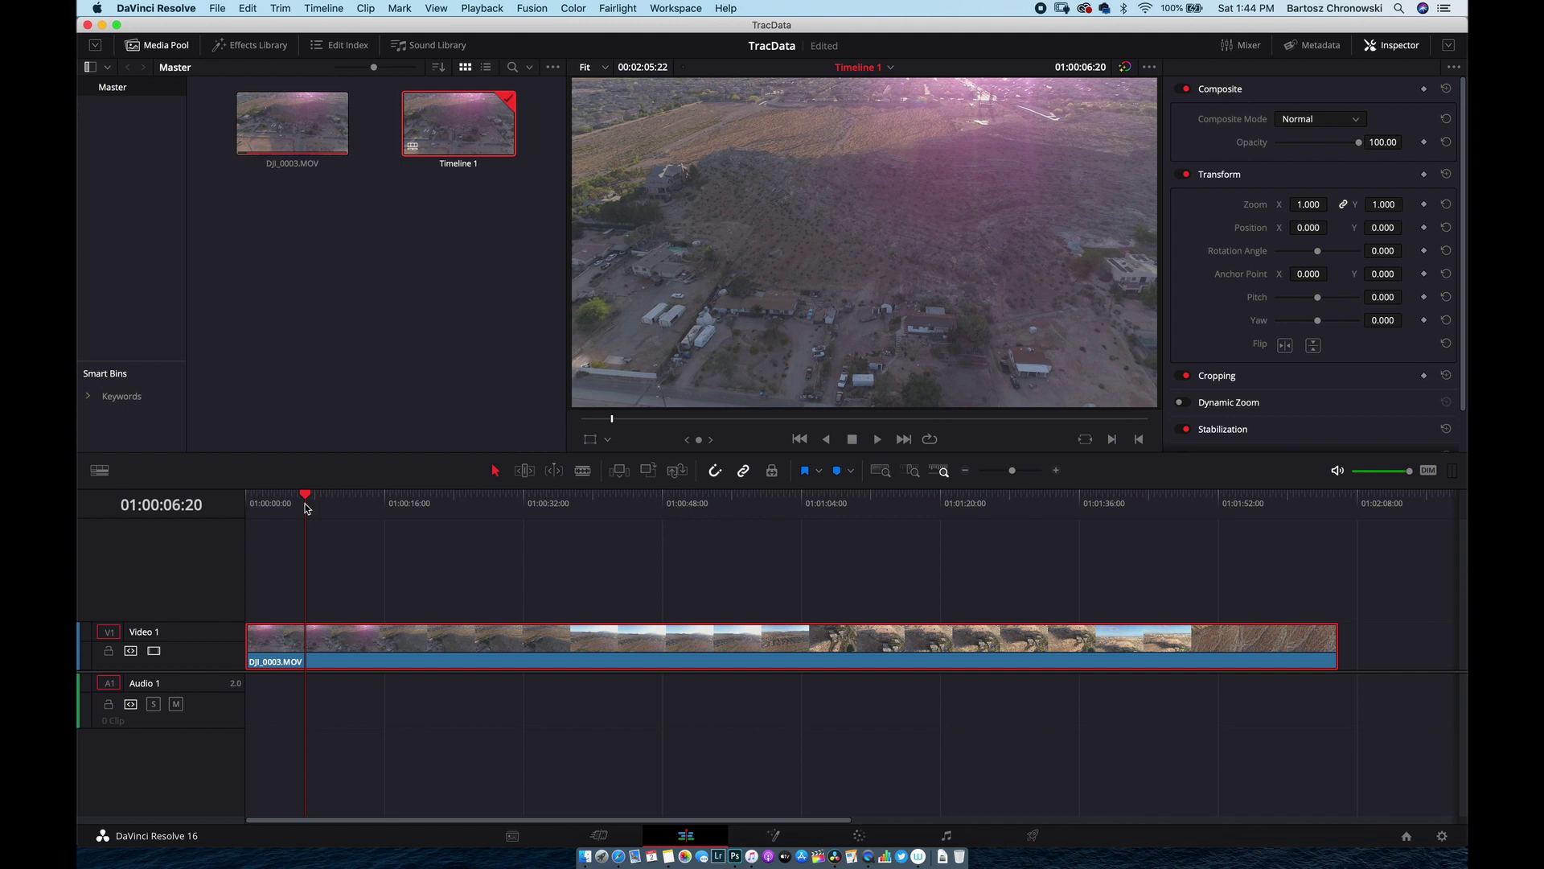
pyautogui.press('super+b')
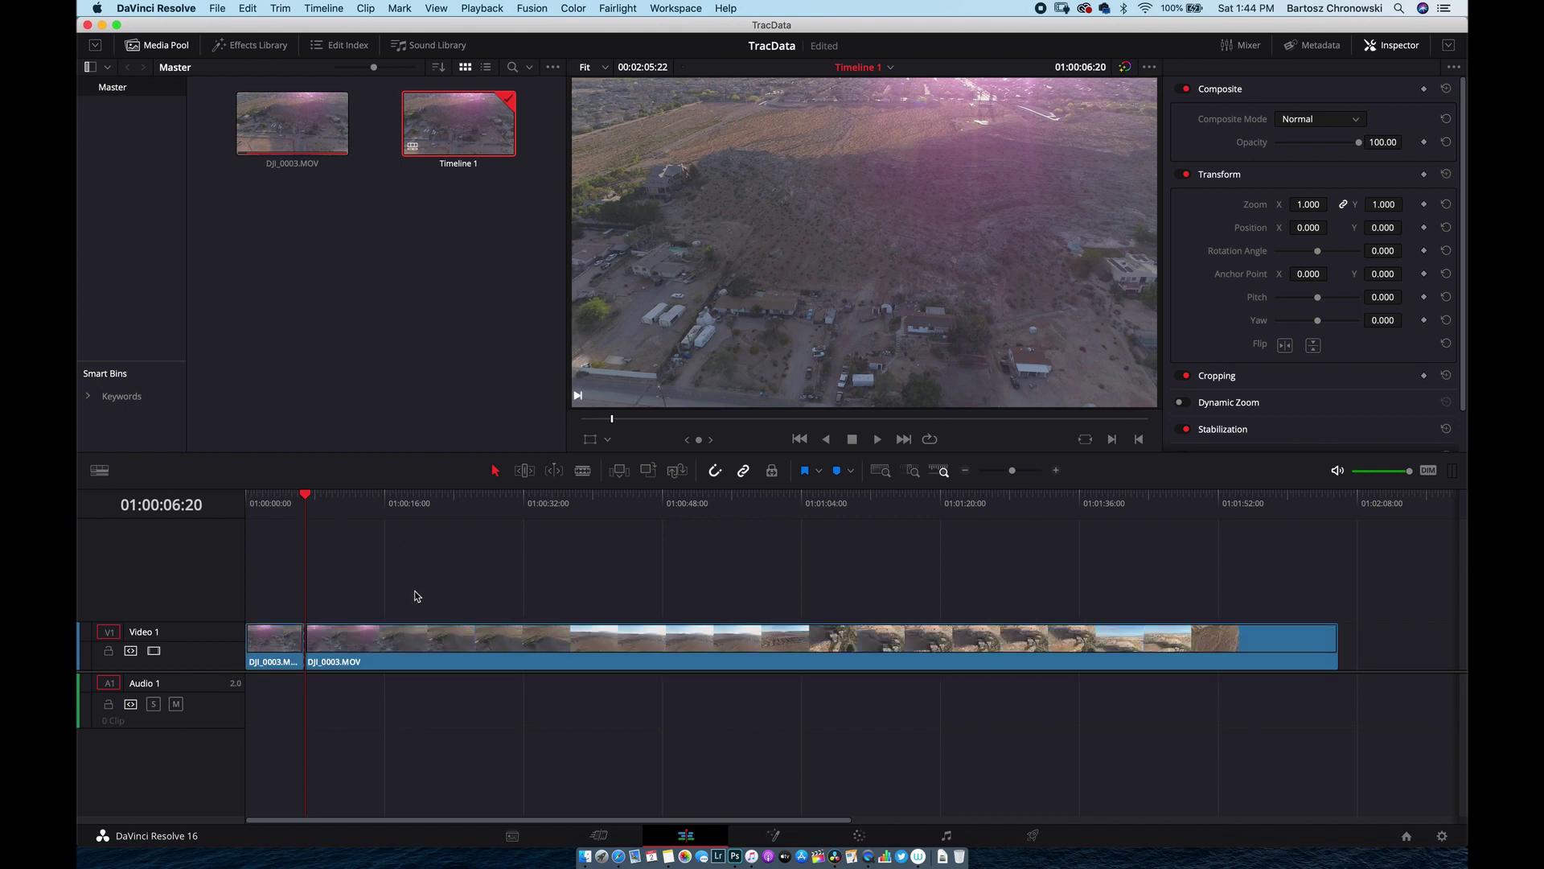
pyautogui.moveTo(310, 501)
pyautogui.mouseDown()
pyautogui.moveTo(676, 517)
pyautogui.moveTo(410, 517)
pyautogui.moveTo(577, 524)
pyautogui.mouseUp()
pyautogui.press('super+b')
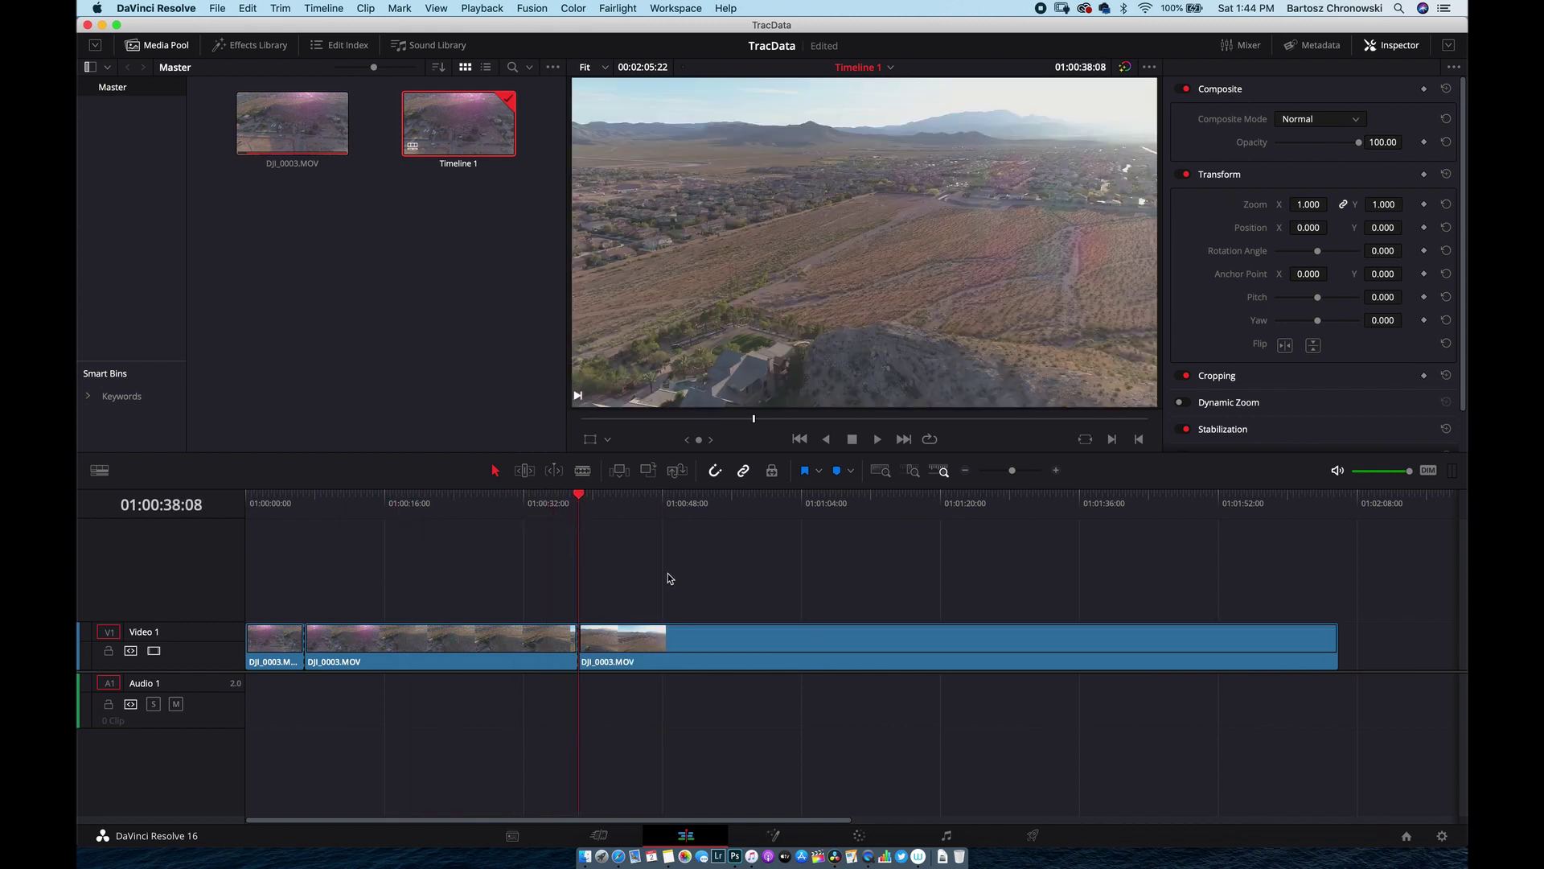
pyautogui.click(684, 647)
pyautogui.press('Delete')
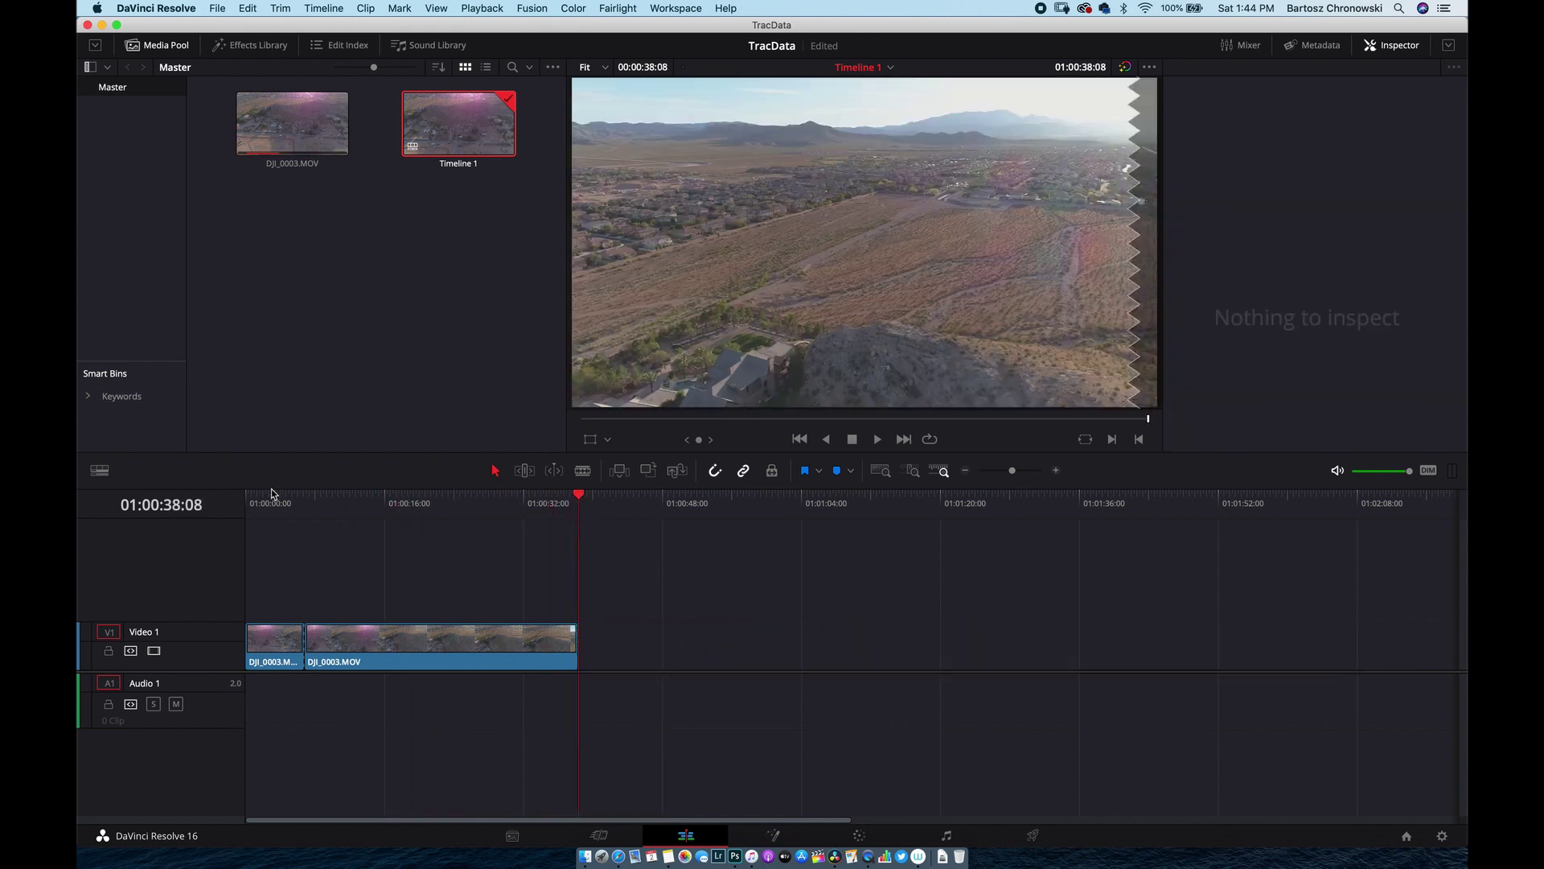
pyautogui.click(272, 494)
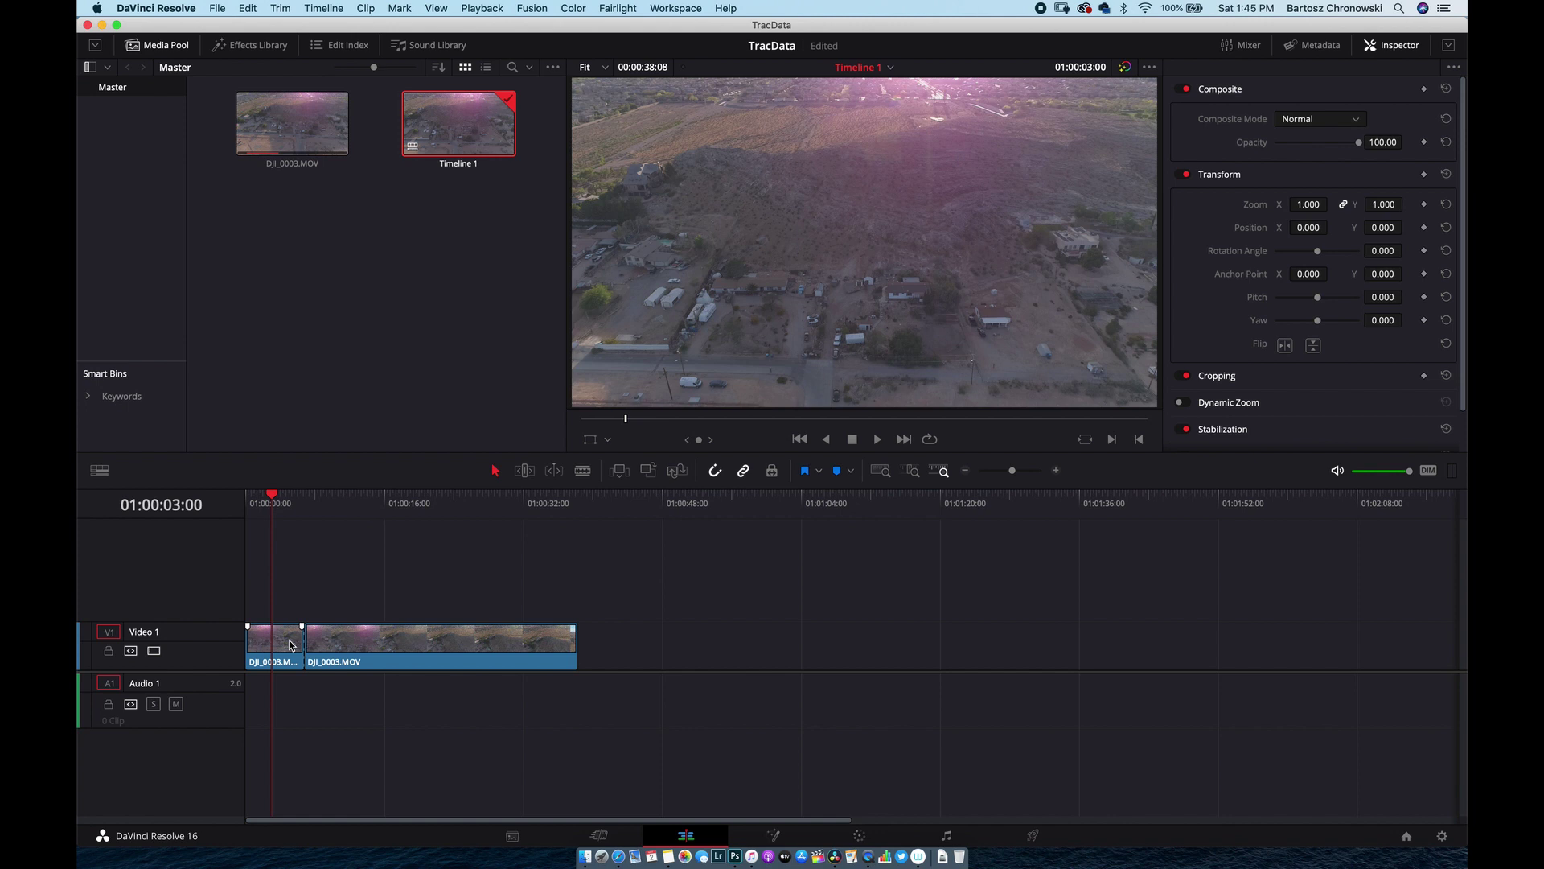
# Step: Convert the opening piece into Fusion Clip 1 and open it in Fusion
pyautogui.rightClick(290, 645)
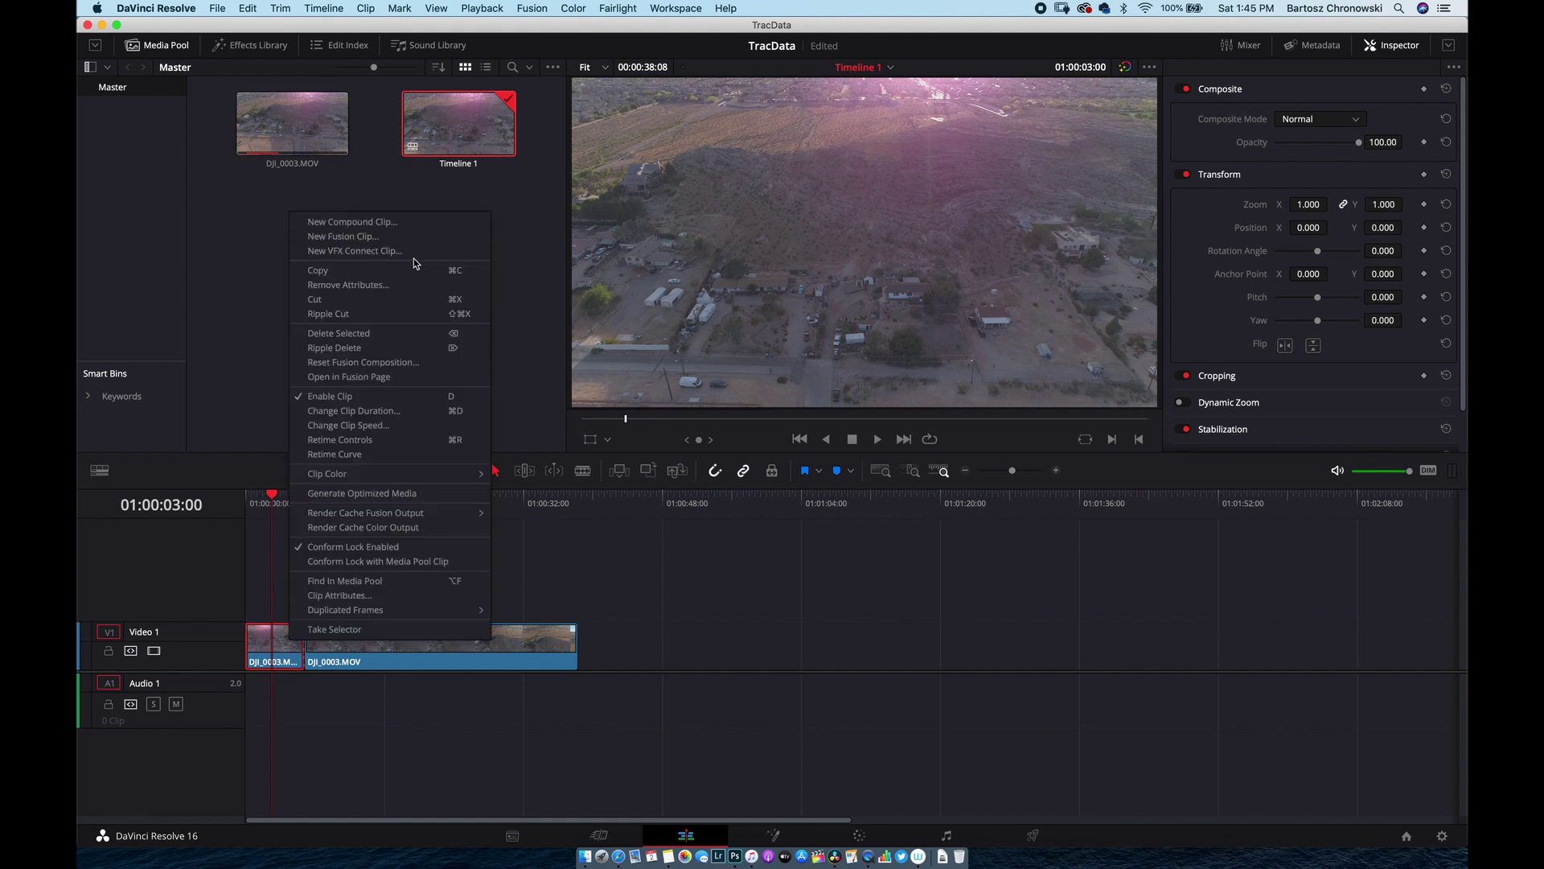
pyautogui.click(387, 240)
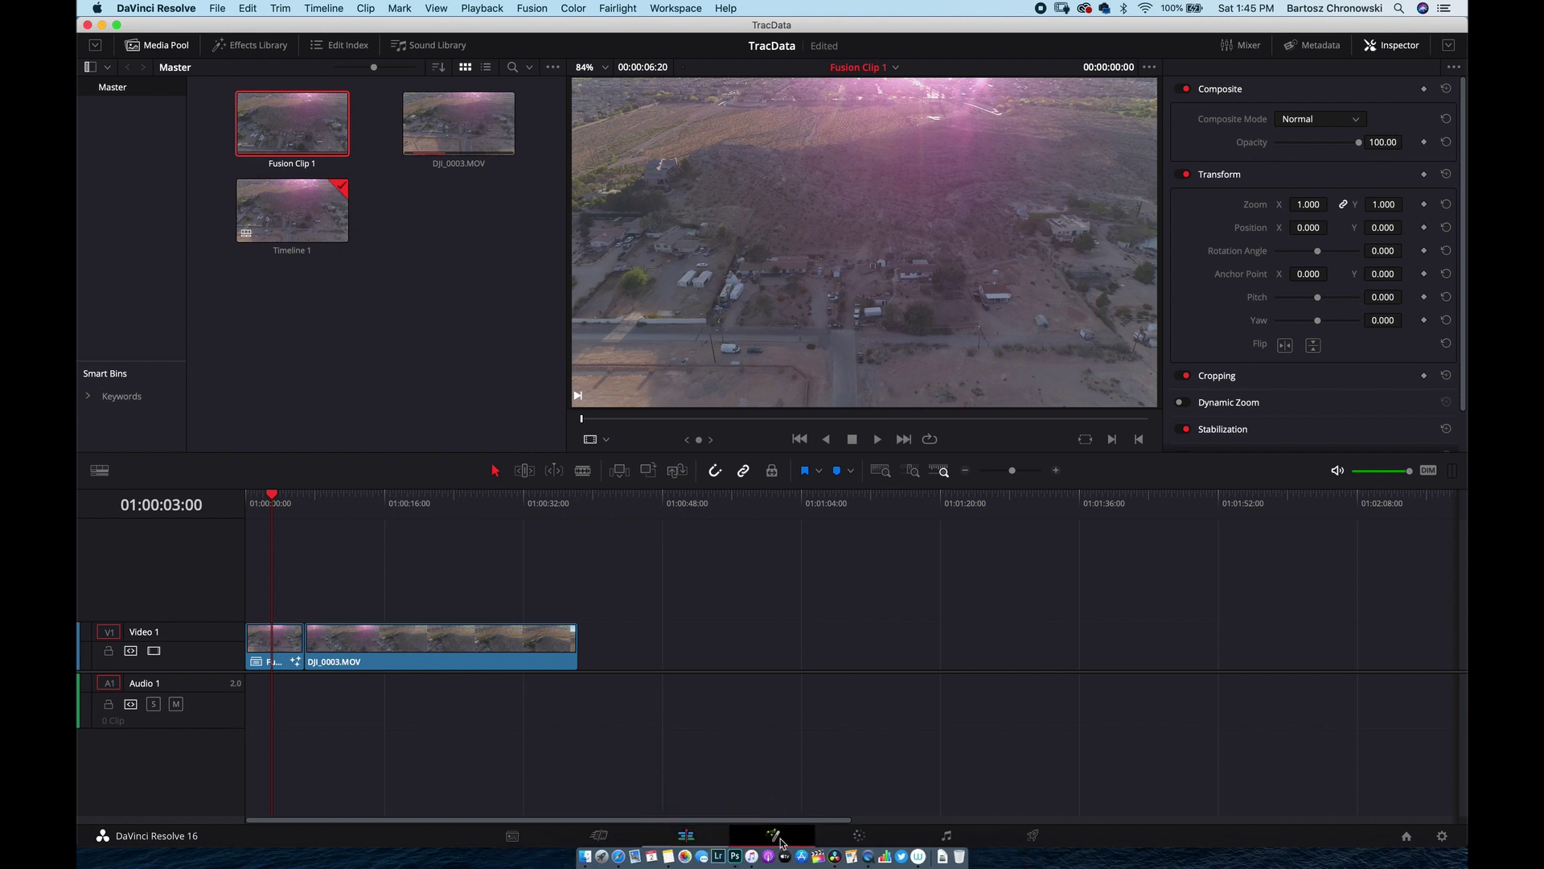
pyautogui.click(774, 836)
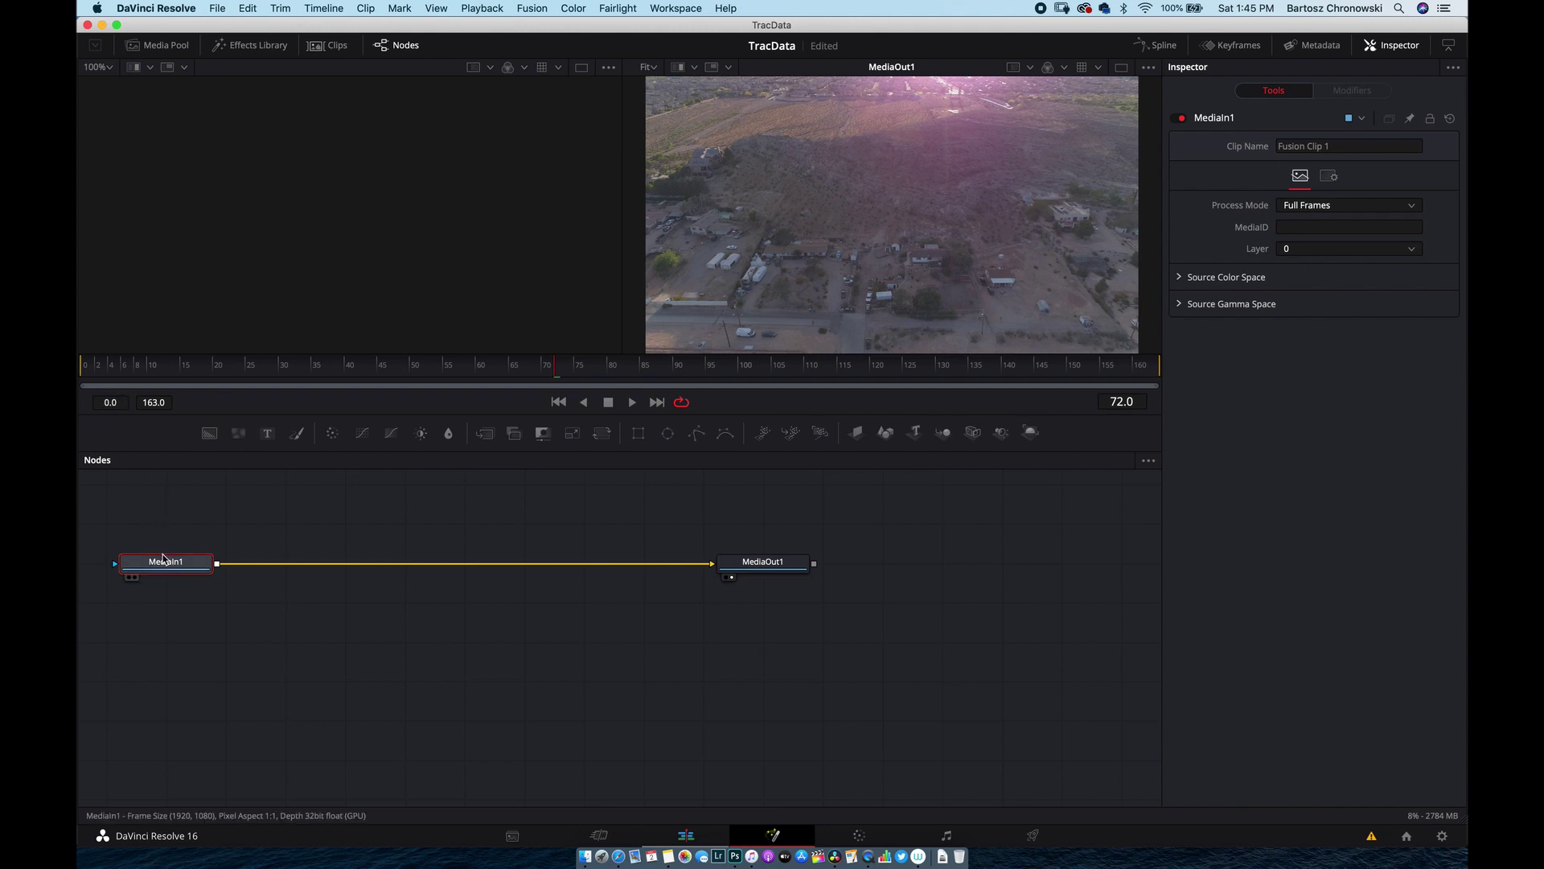
# Step: Enlarge the output viewer over the node graph and scrub back to frame 54
pyautogui.moveTo(166, 562); pyautogui.dragTo(173, 559)
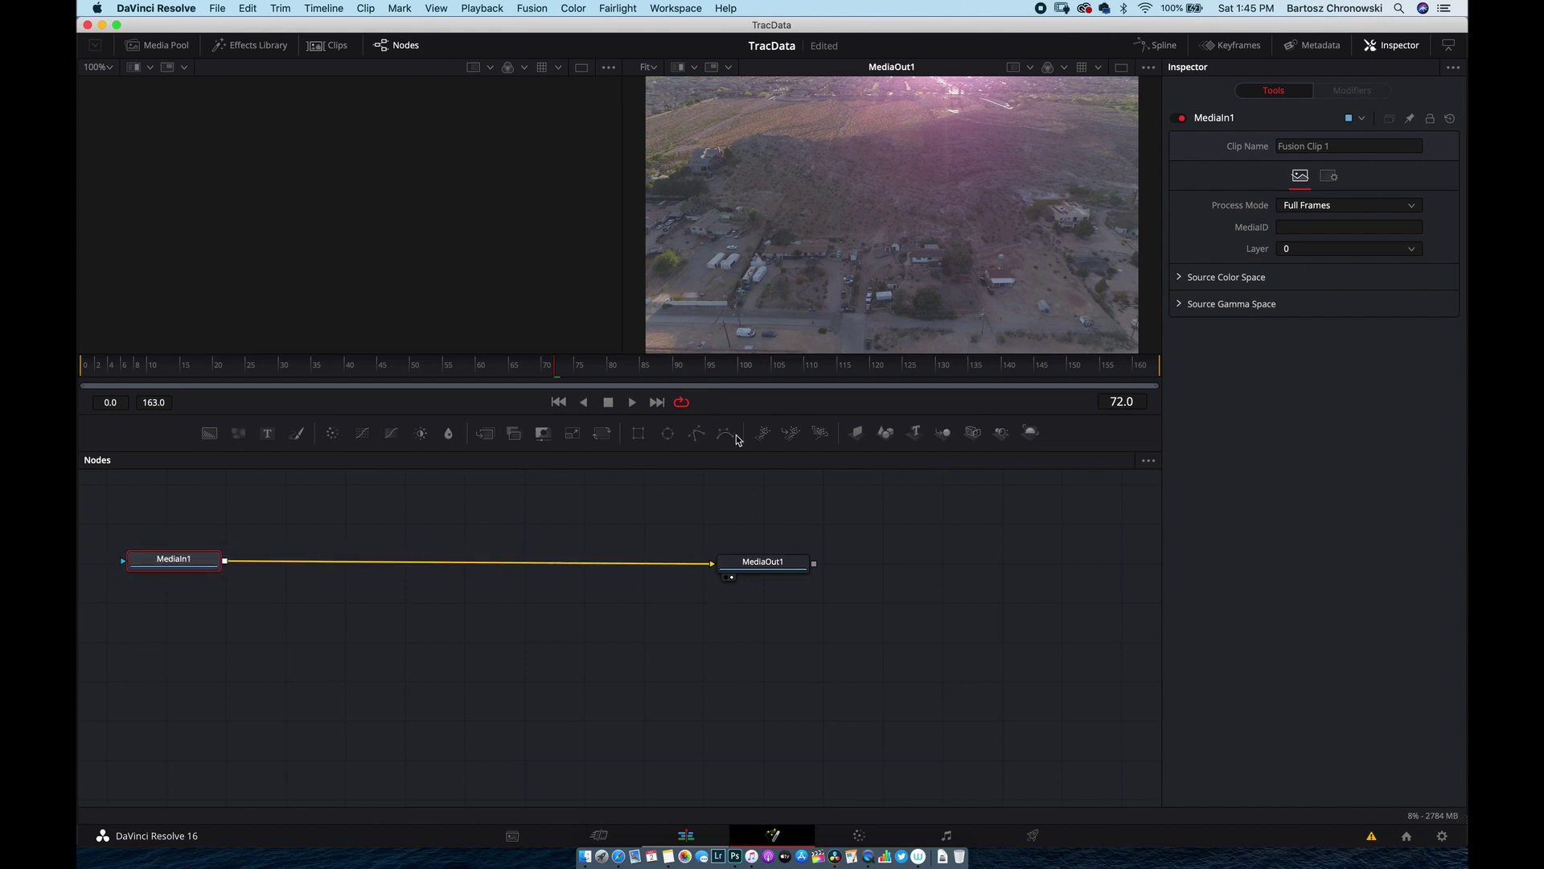
pyautogui.moveTo(623, 288); pyautogui.dragTo(197, 277)
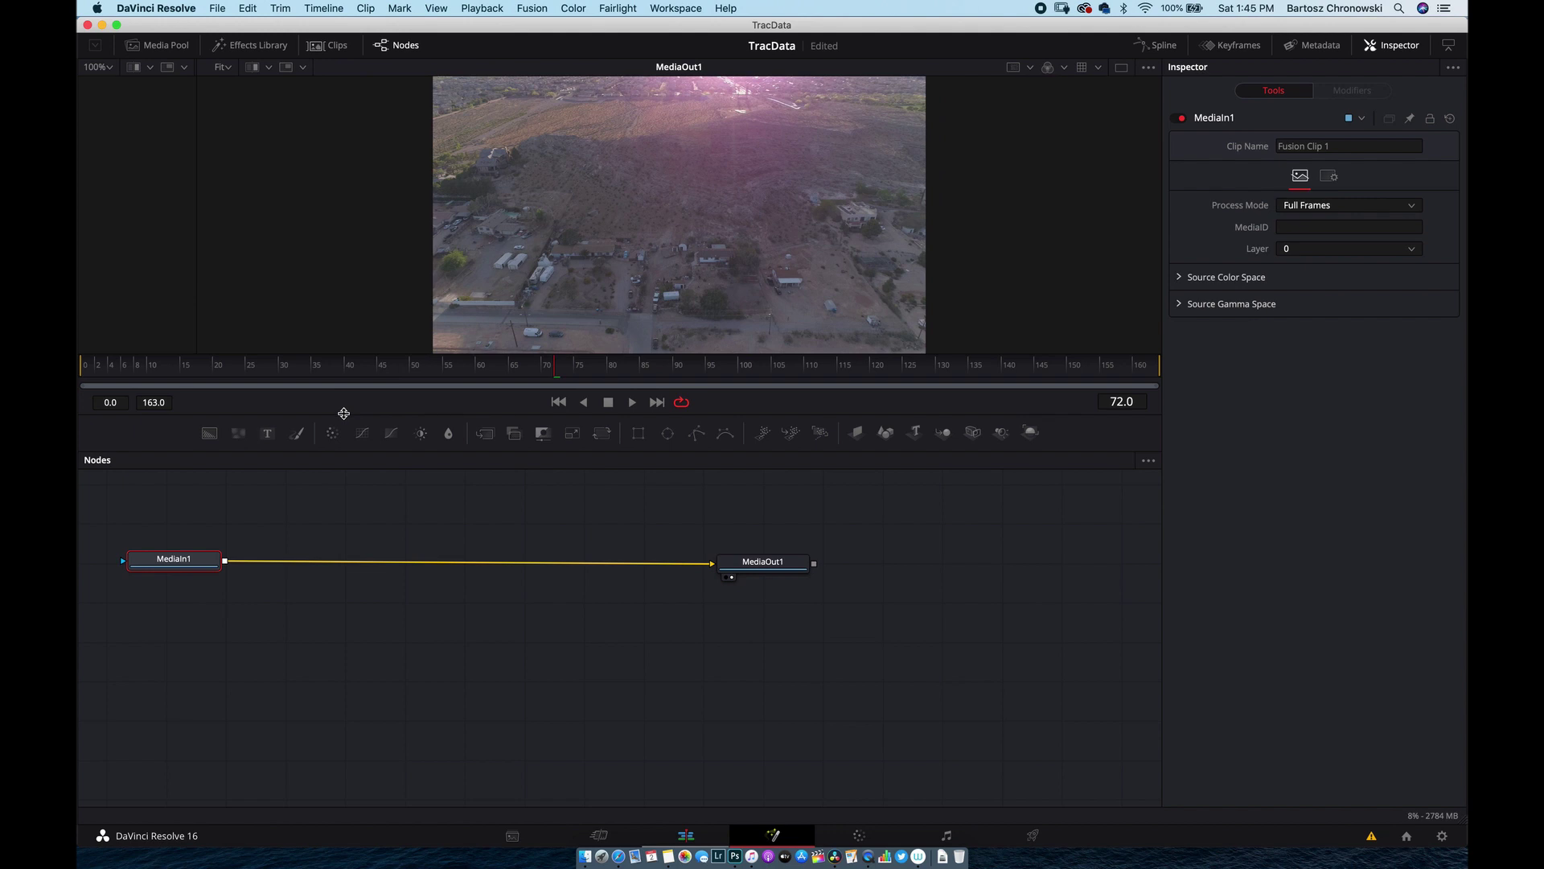
pyautogui.moveTo(344, 414); pyautogui.dragTo(345, 589)
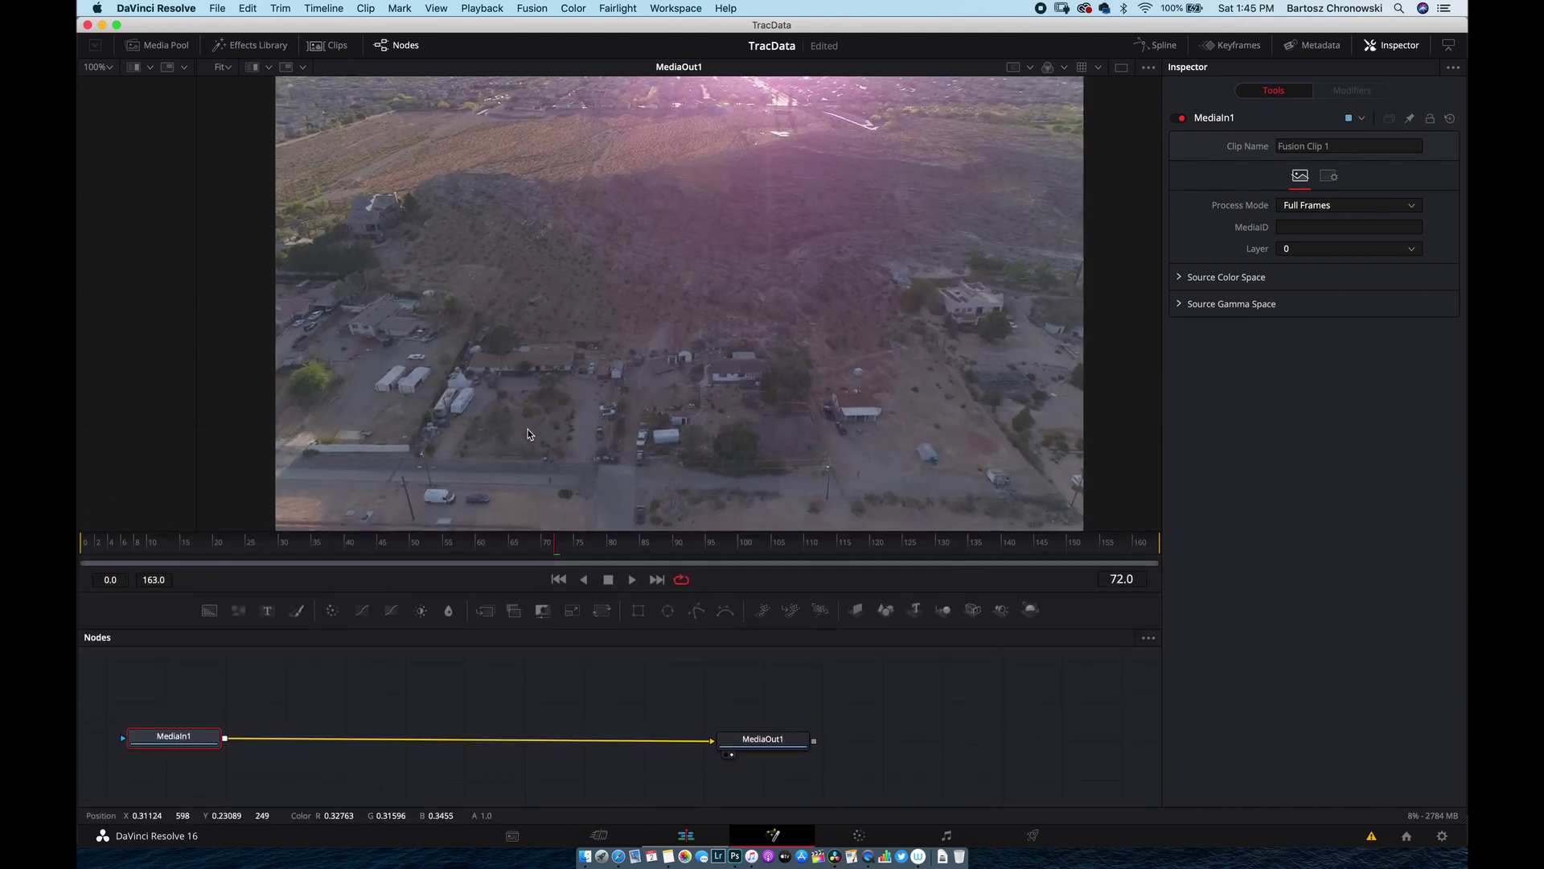
pyautogui.moveTo(555, 550); pyautogui.dragTo(405, 545)
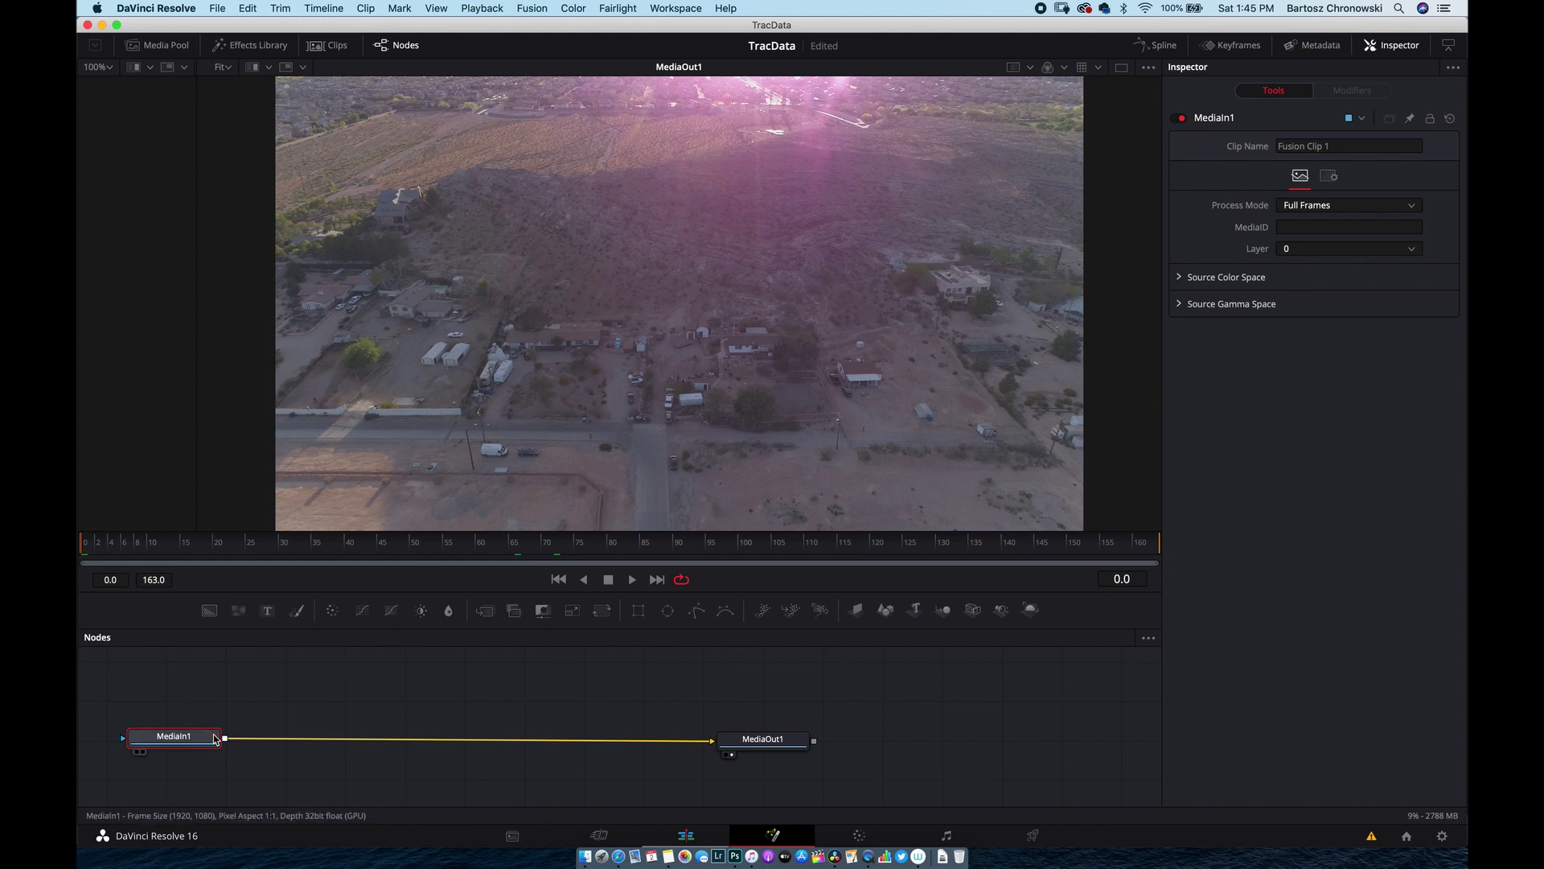
pyautogui.moveTo(181, 736)
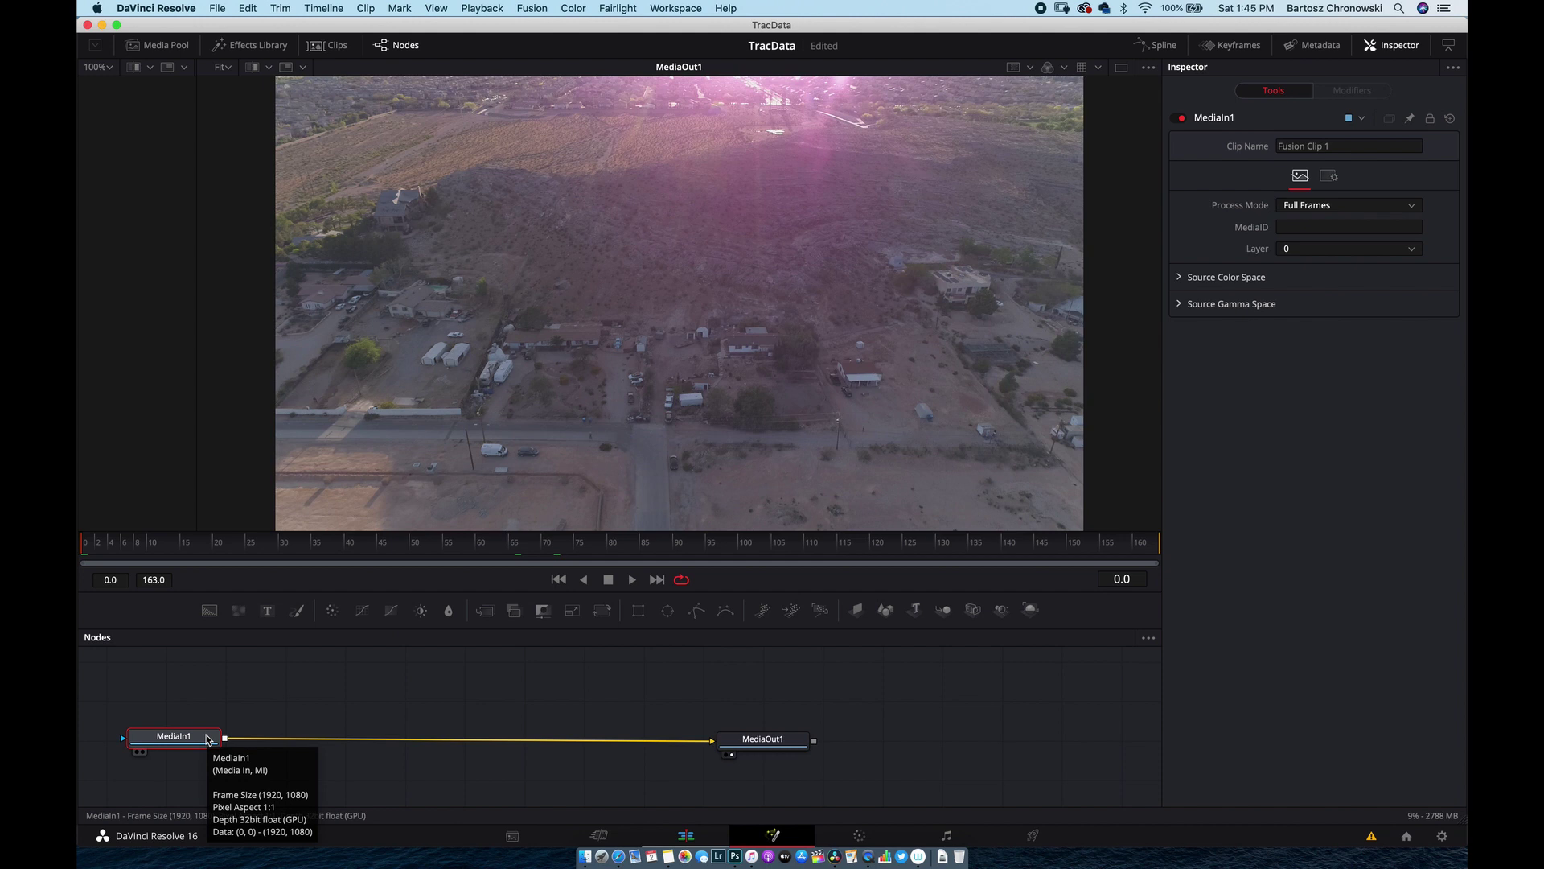
# Step: Add a Tracker node after MediaIn1, then a Paint node after Tracker1
pyautogui.hotkey('shift', 'space')
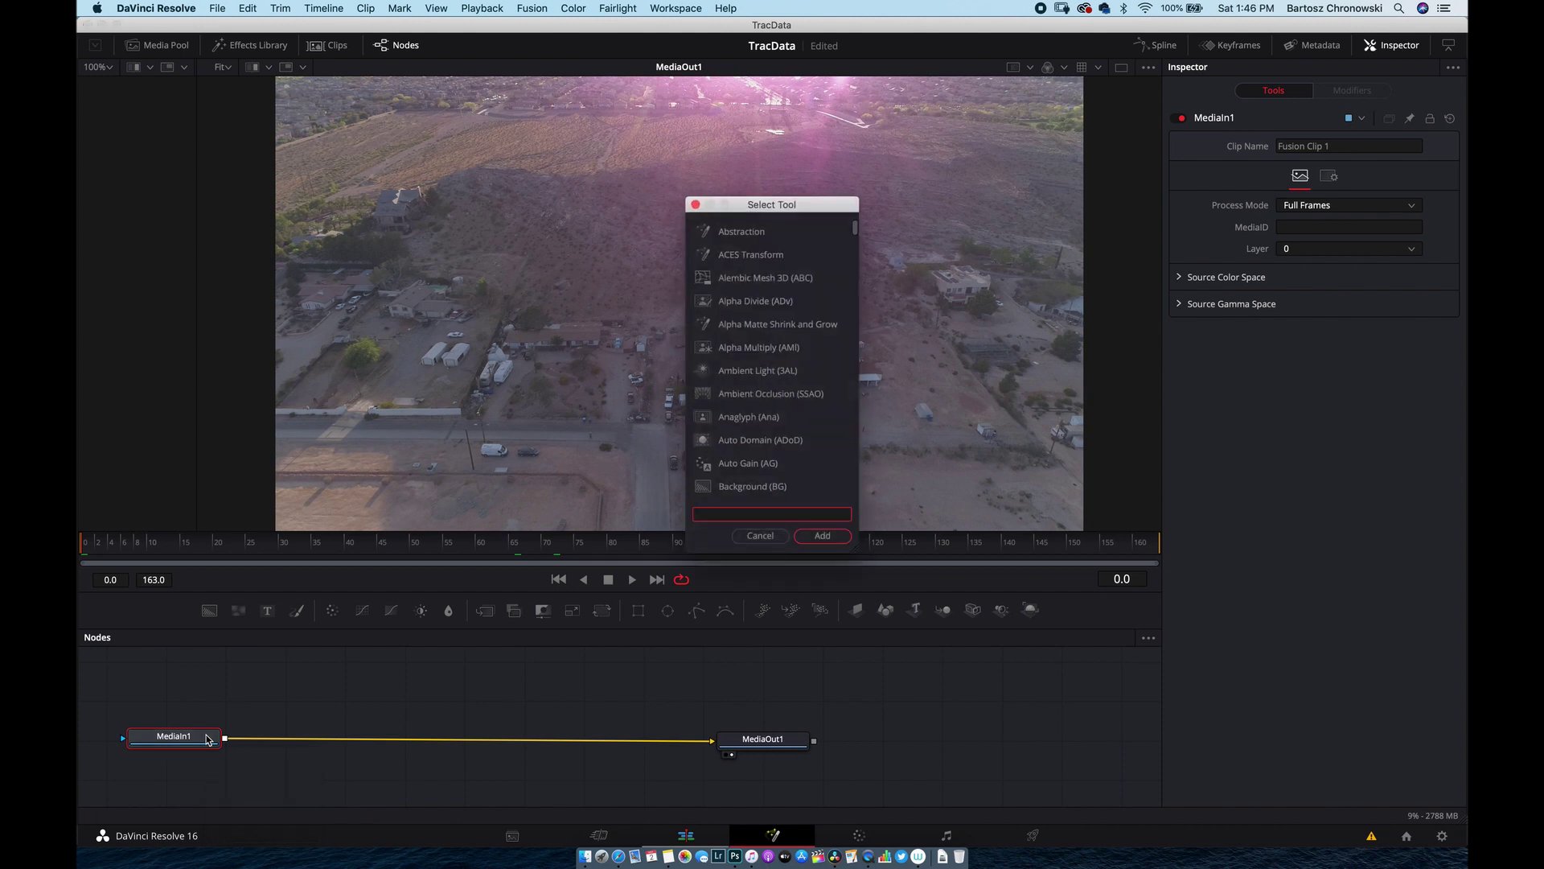
pyautogui.write('tra')
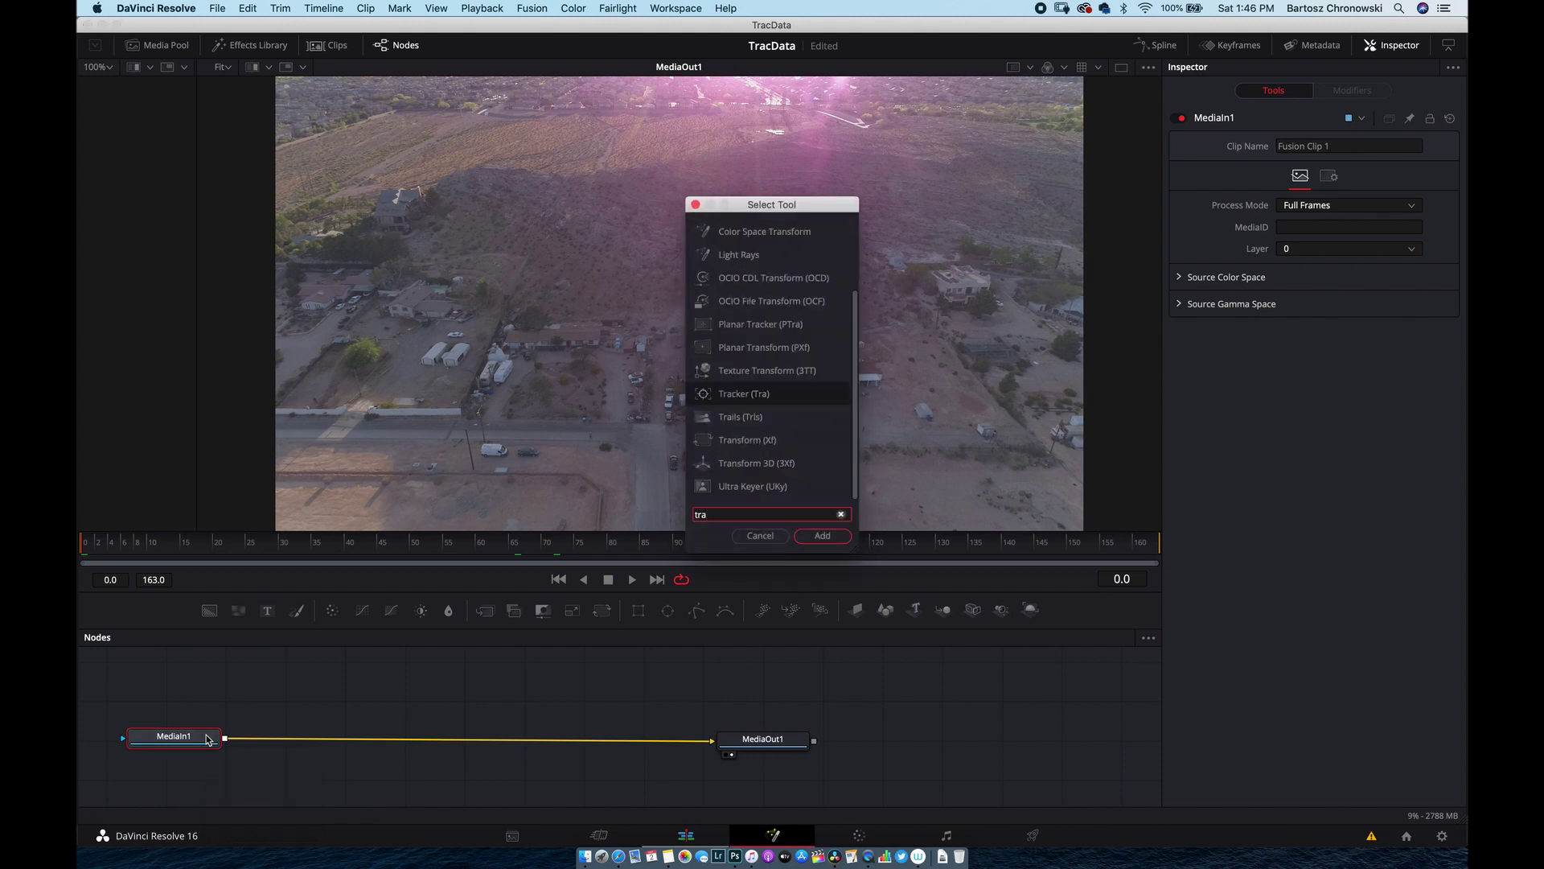
pyautogui.click(833, 535)
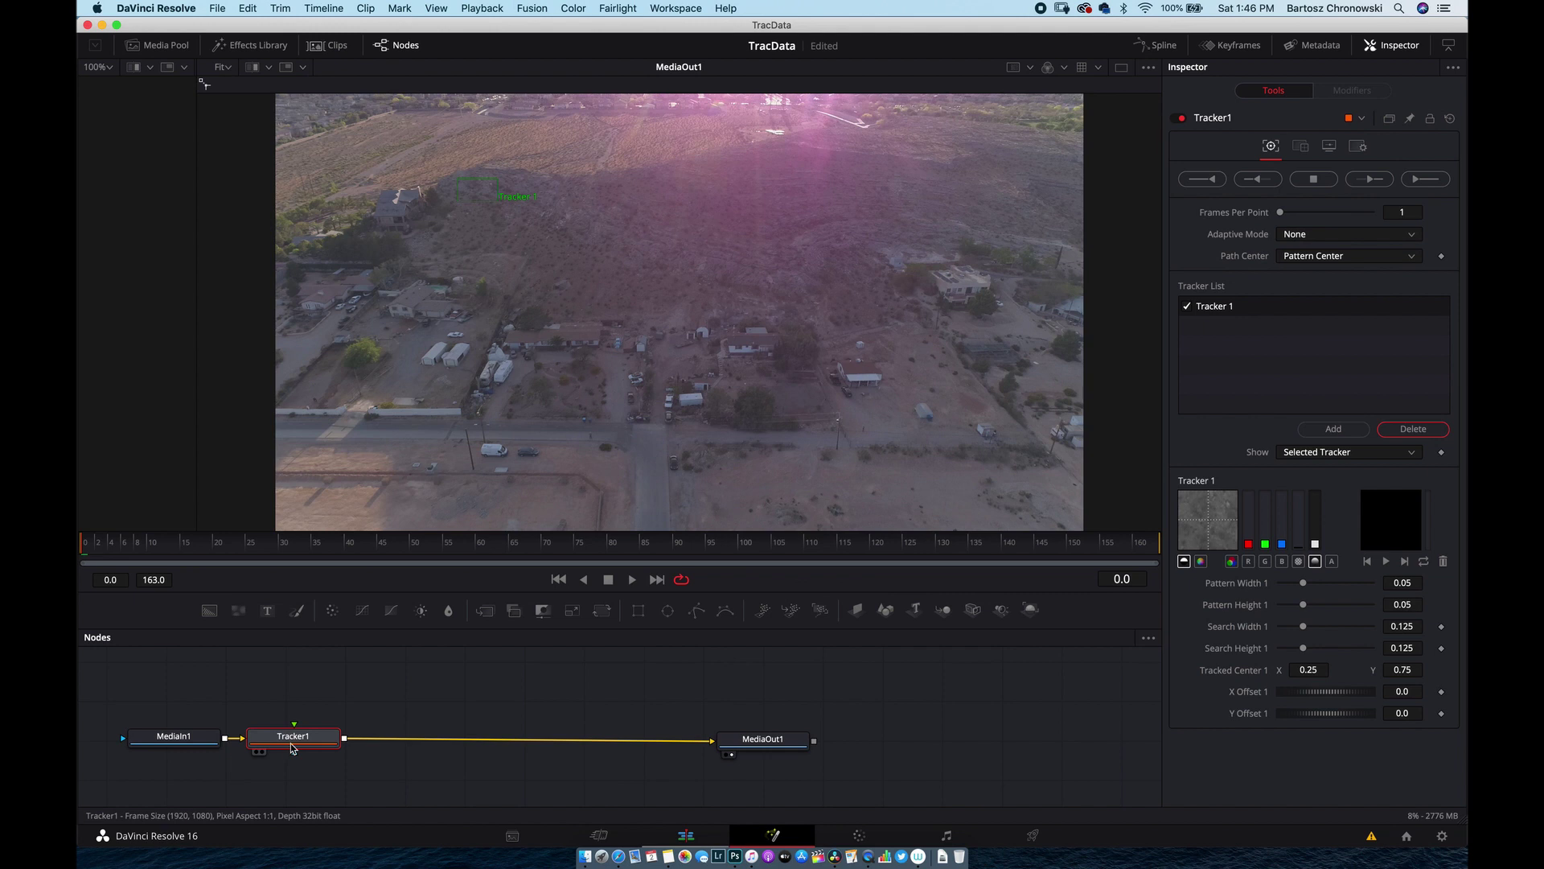
pyautogui.moveTo(294, 737)
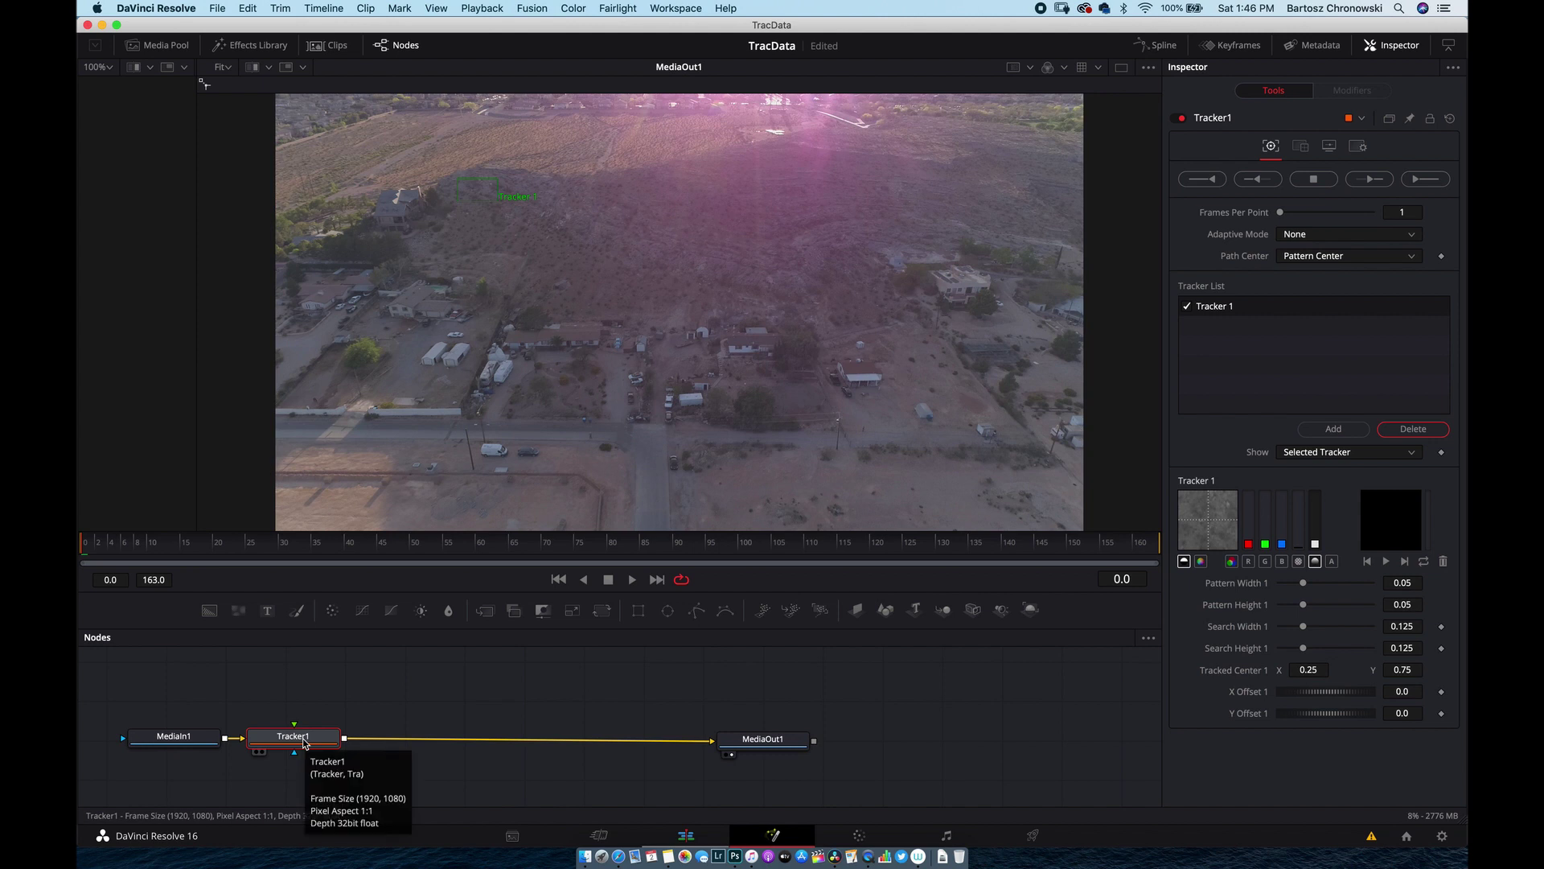
pyautogui.hotkey('shift', 'space')
pyautogui.write('tra')
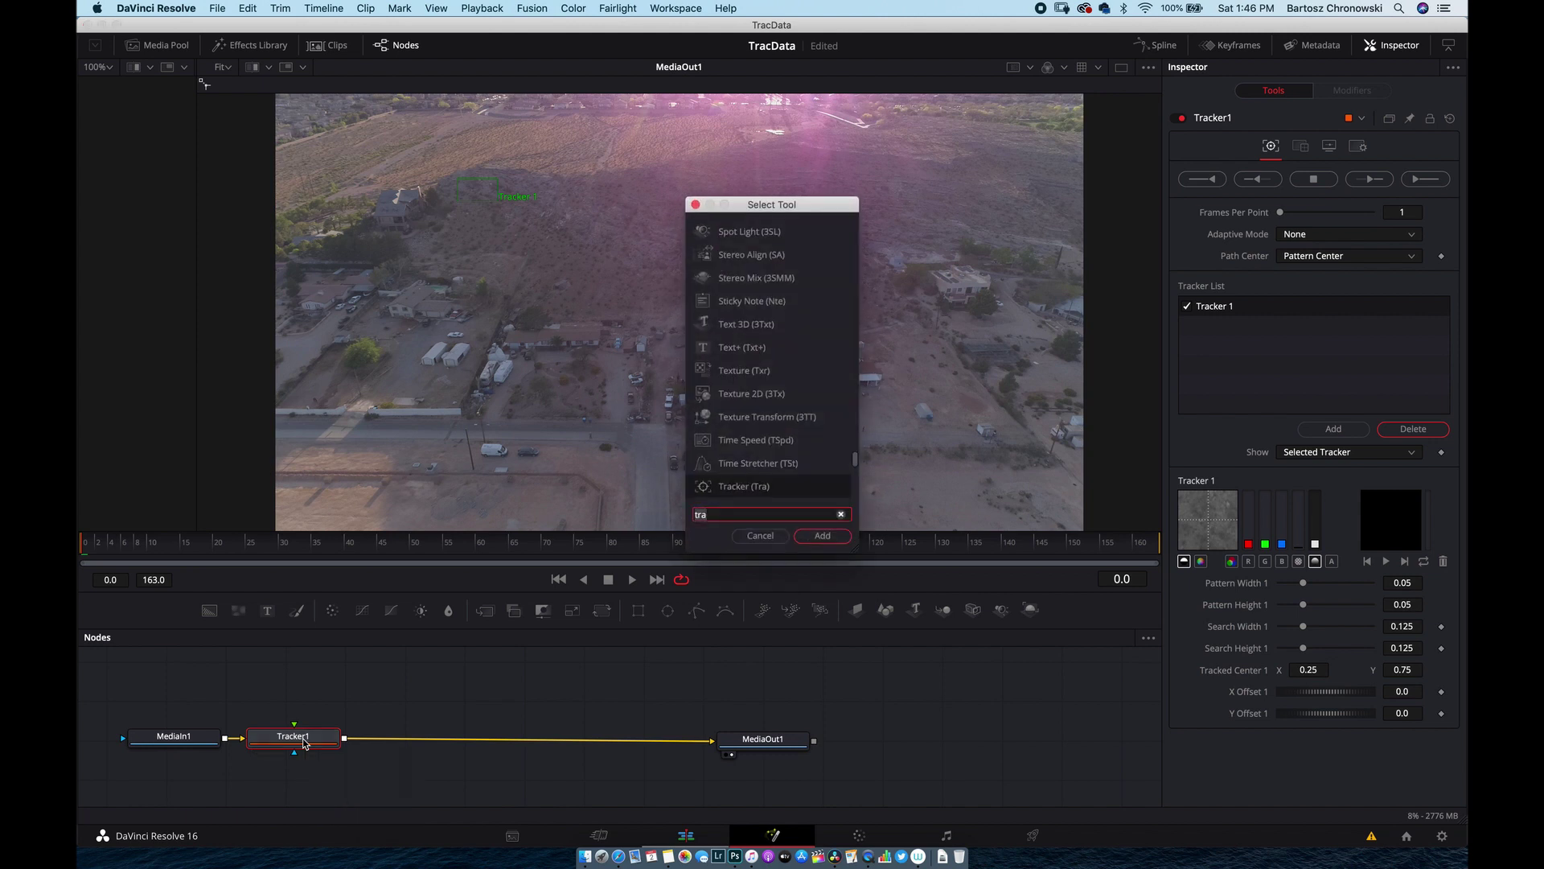
pyautogui.press('BackSpace')
pyautogui.press('BackSpace')
pyautogui.press('BackSpace')
pyautogui.write('pai')
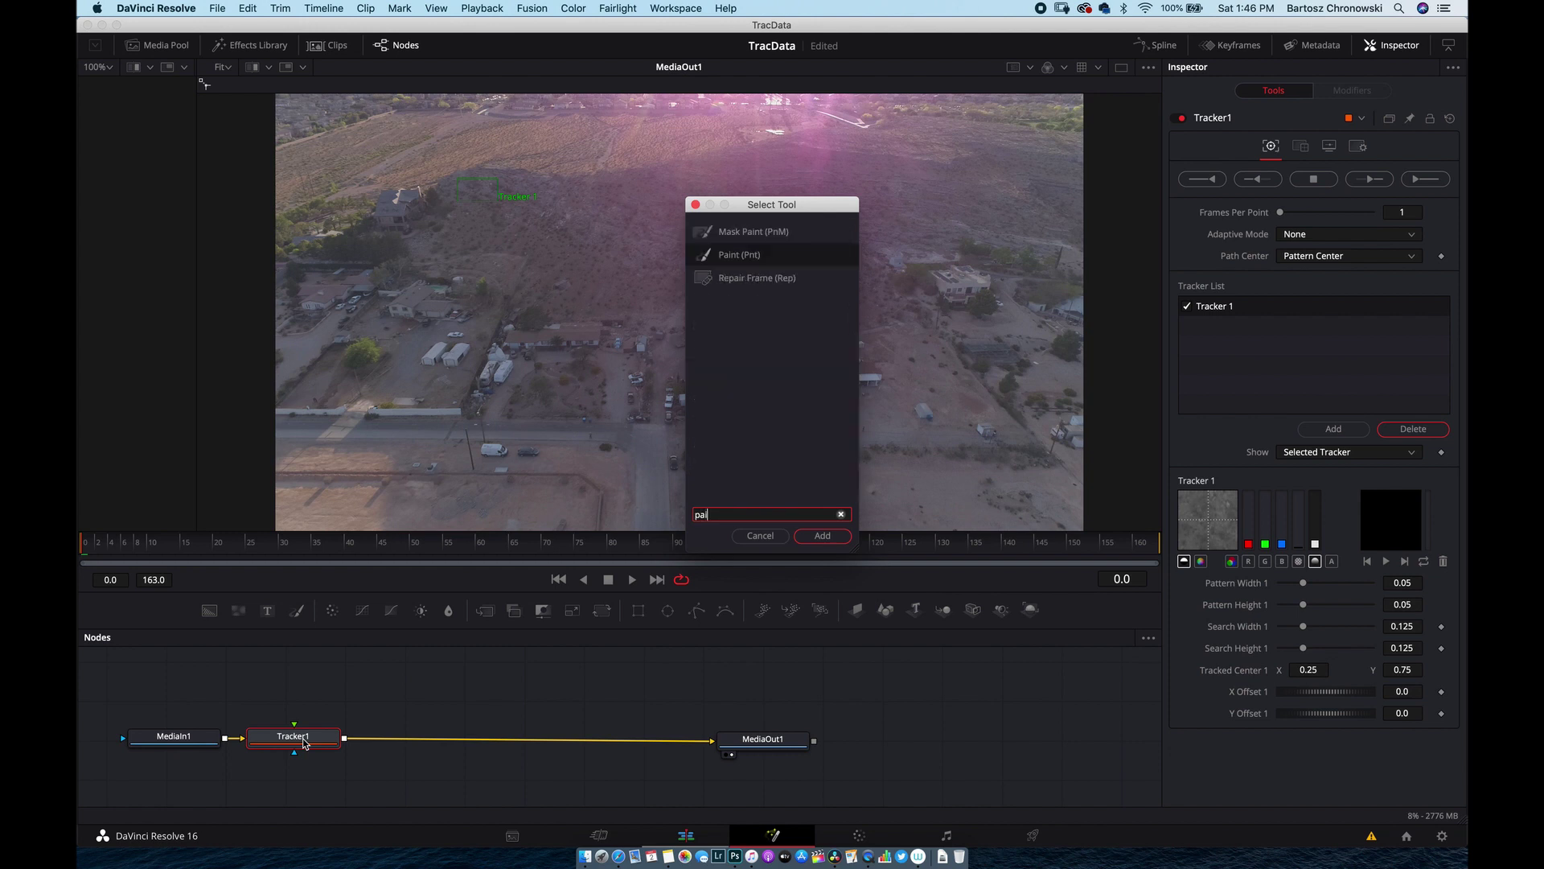
pyautogui.click(831, 542)
pyautogui.moveTo(410, 743); pyautogui.dragTo(452, 741)
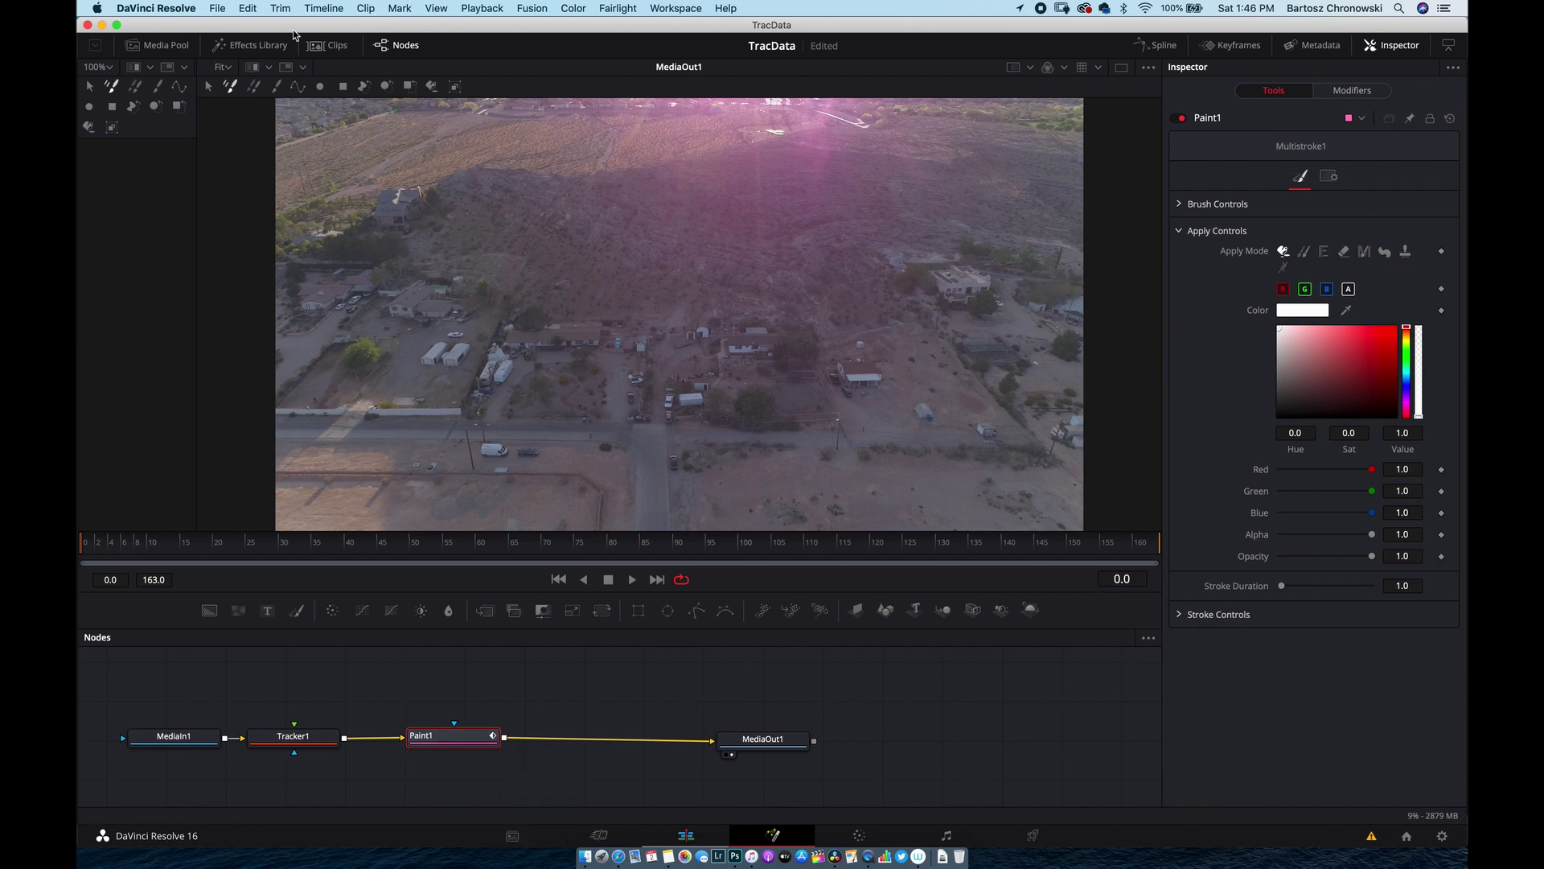
# Step: Draw a closed four-corner white polyline around the central plot with the Polyline tool
pyautogui.click(297, 92)
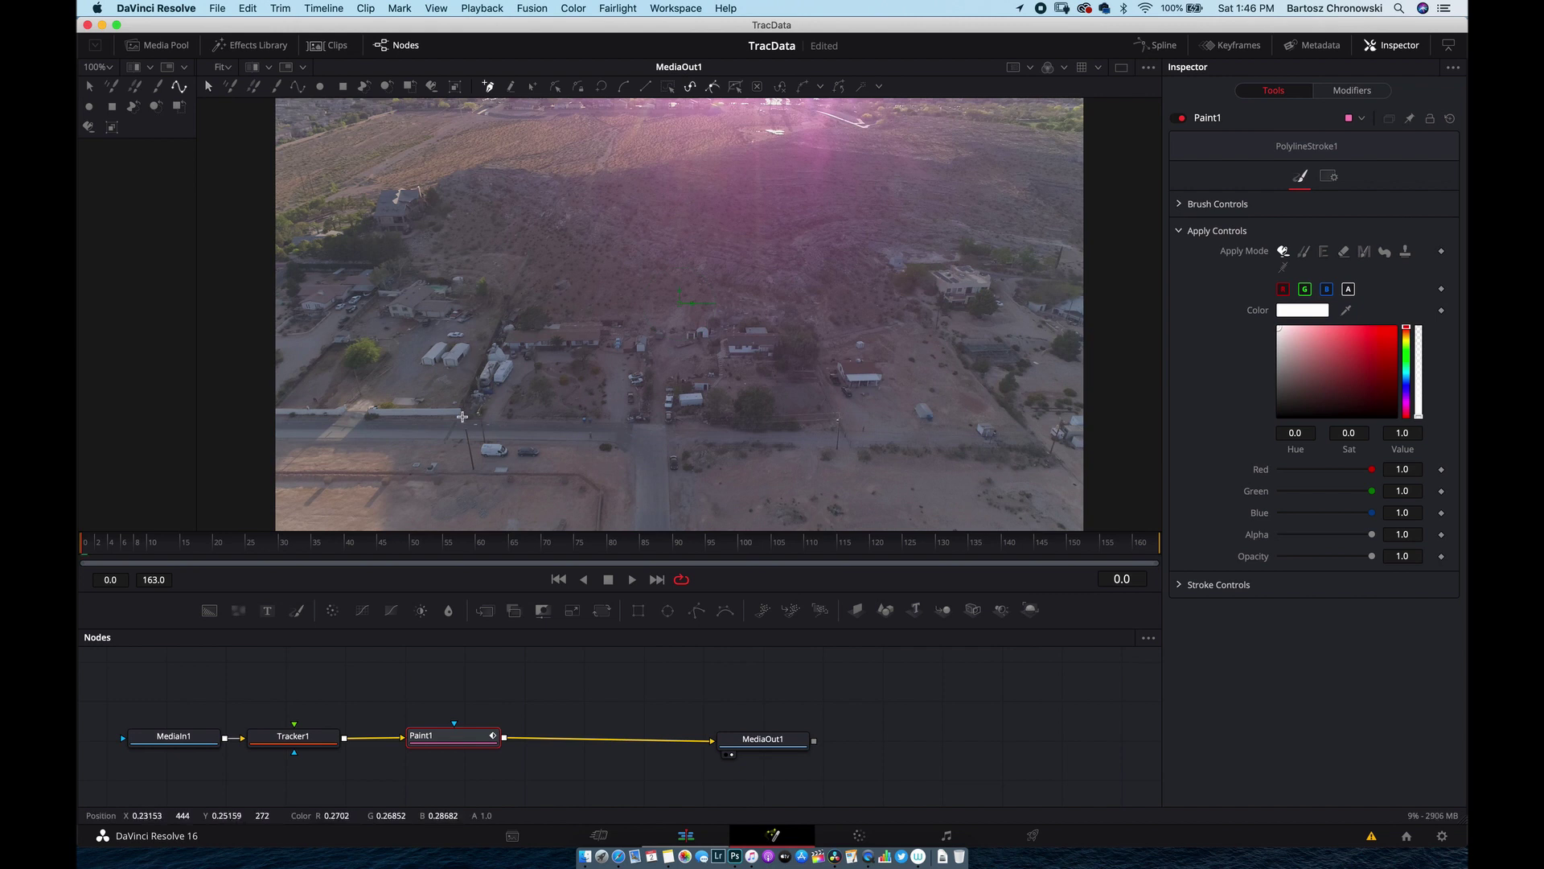
pyautogui.click(461, 416)
pyautogui.click(505, 323)
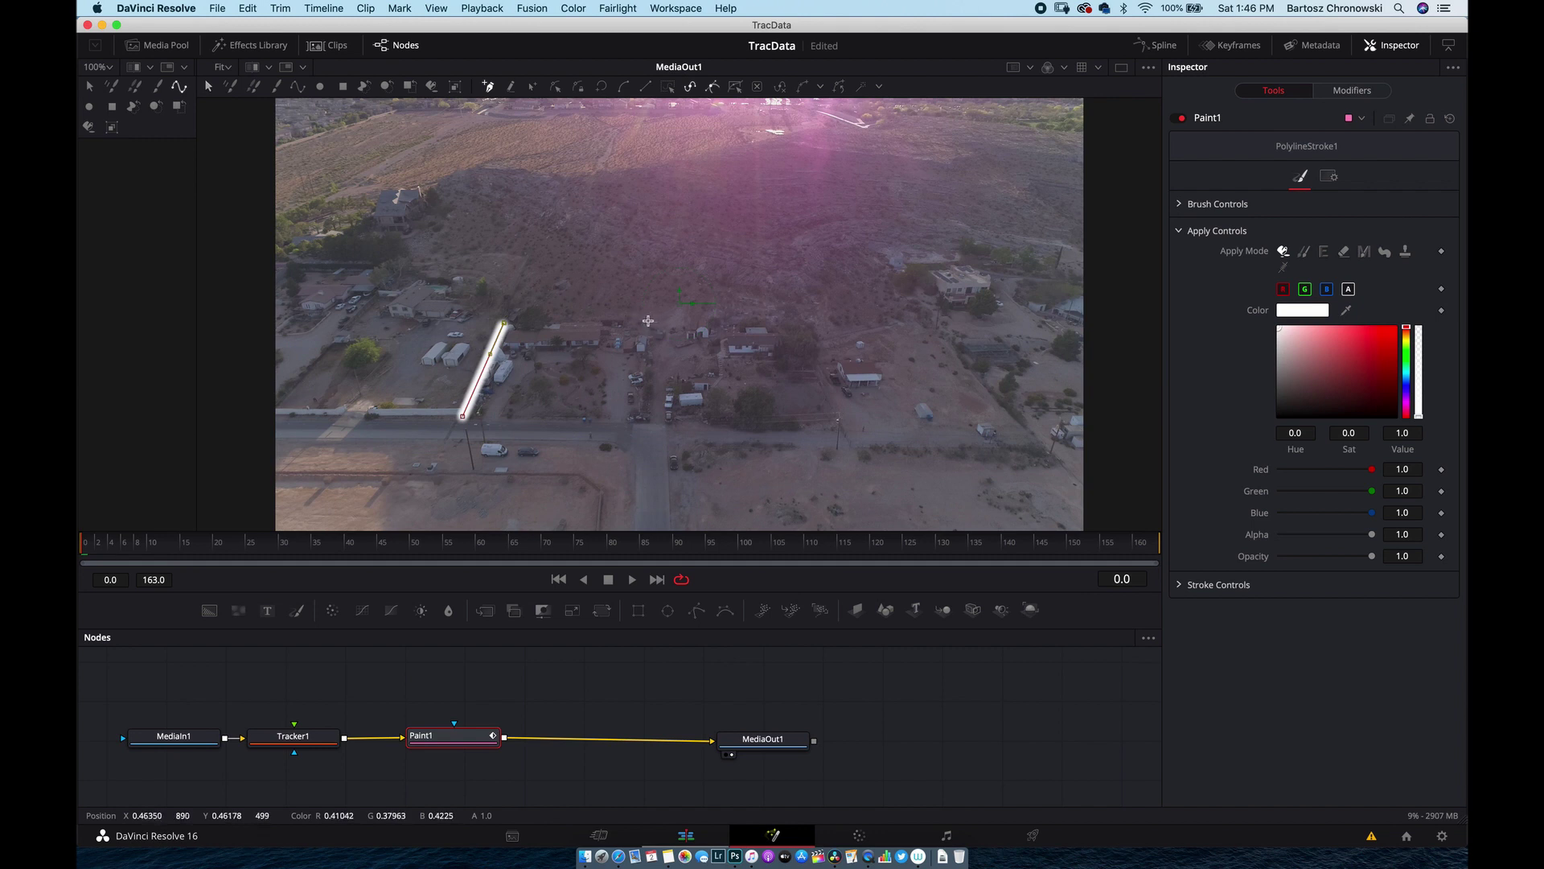
pyautogui.click(647, 319)
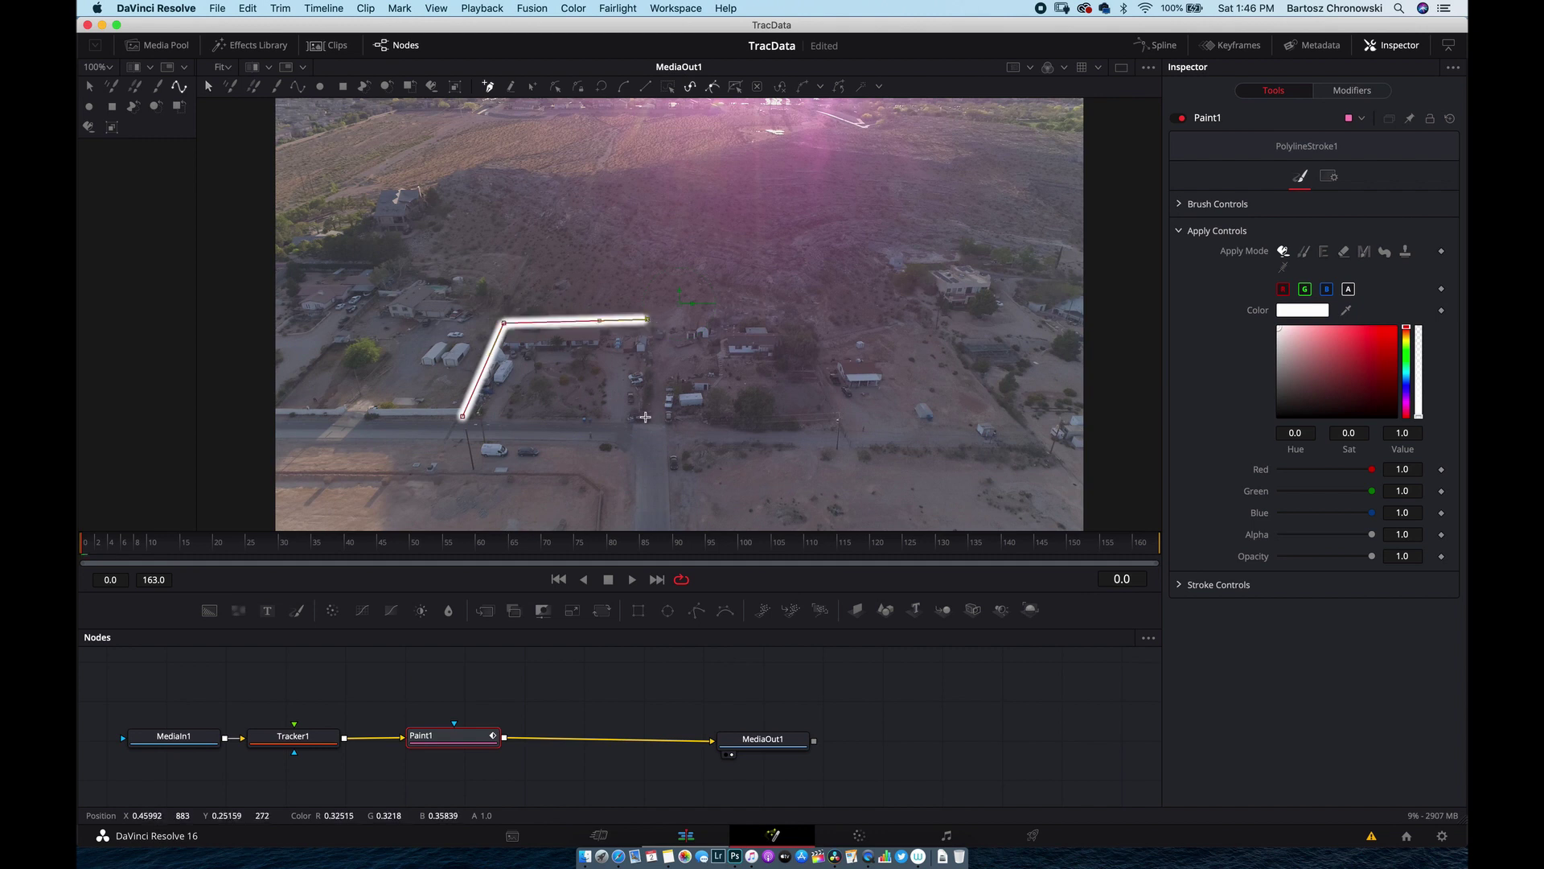
pyautogui.click(641, 420)
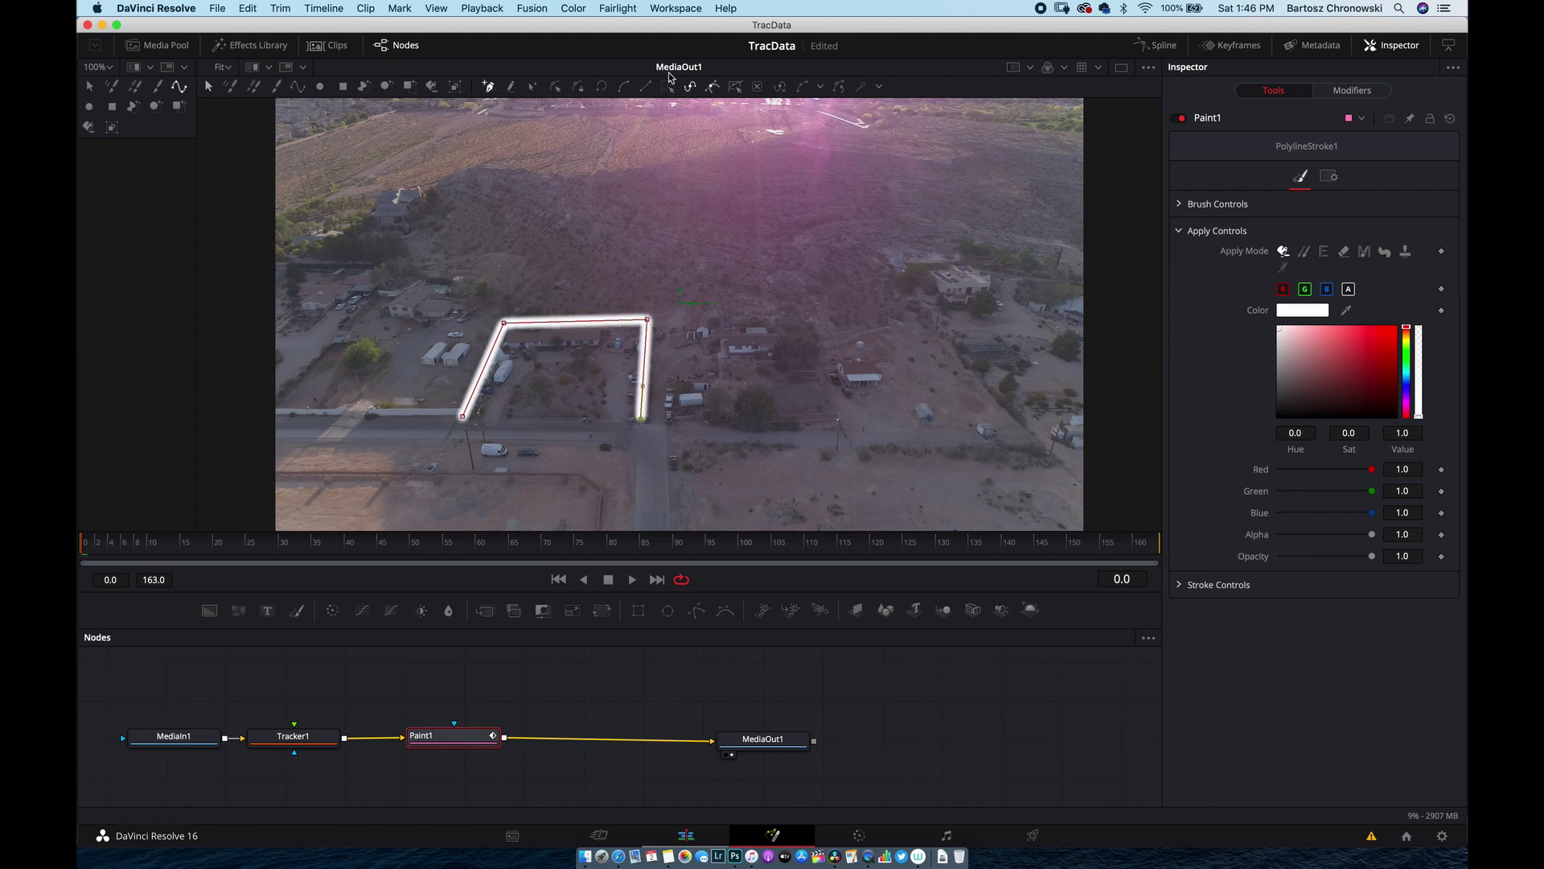
pyautogui.click(604, 92)
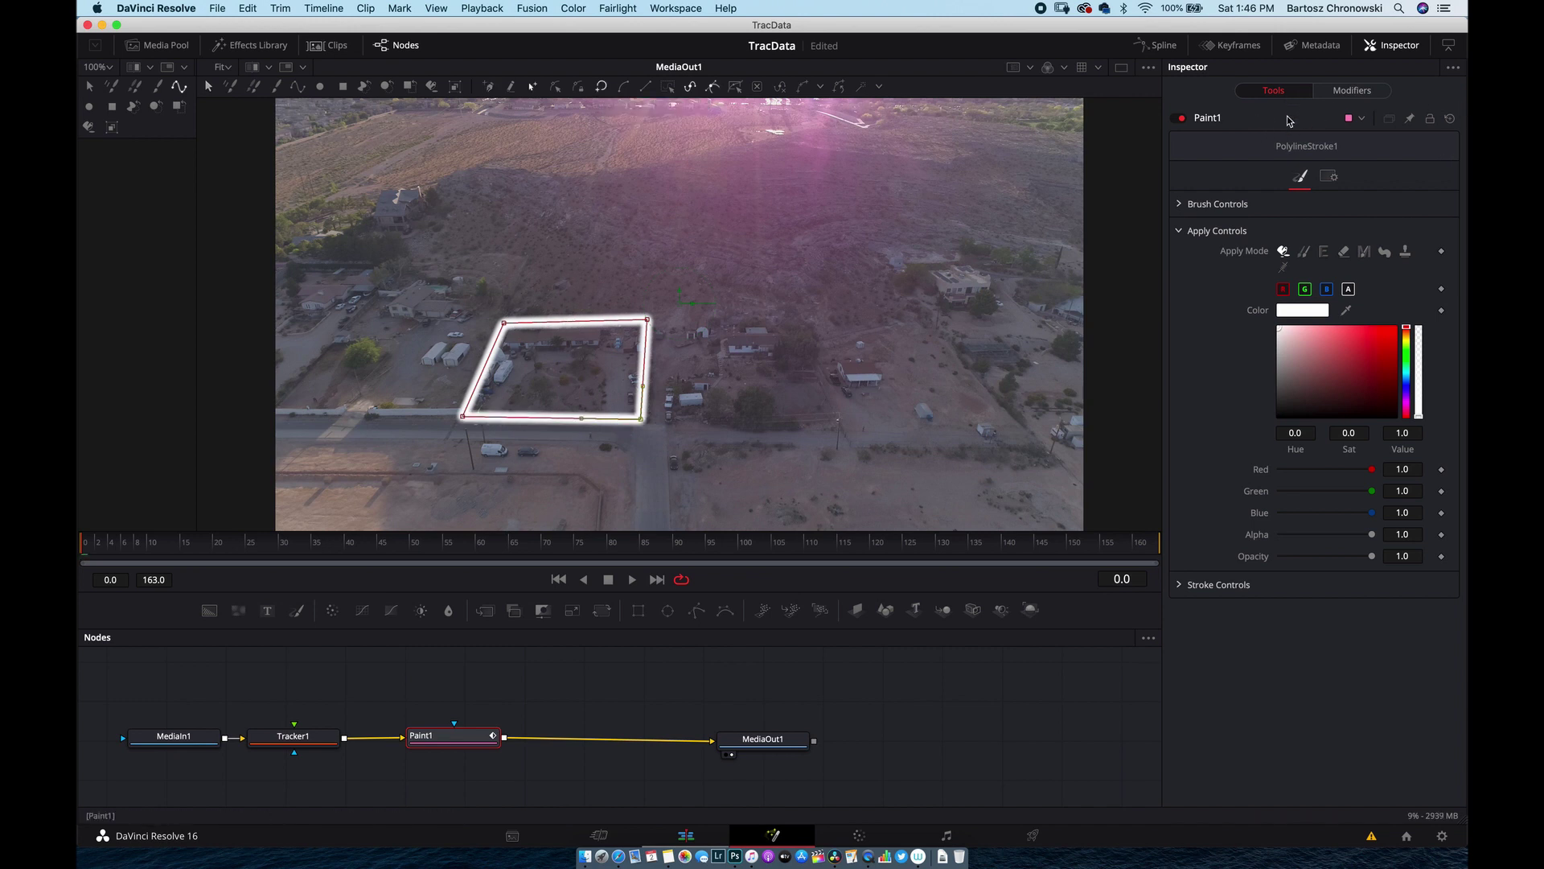
pyautogui.click(1182, 204)
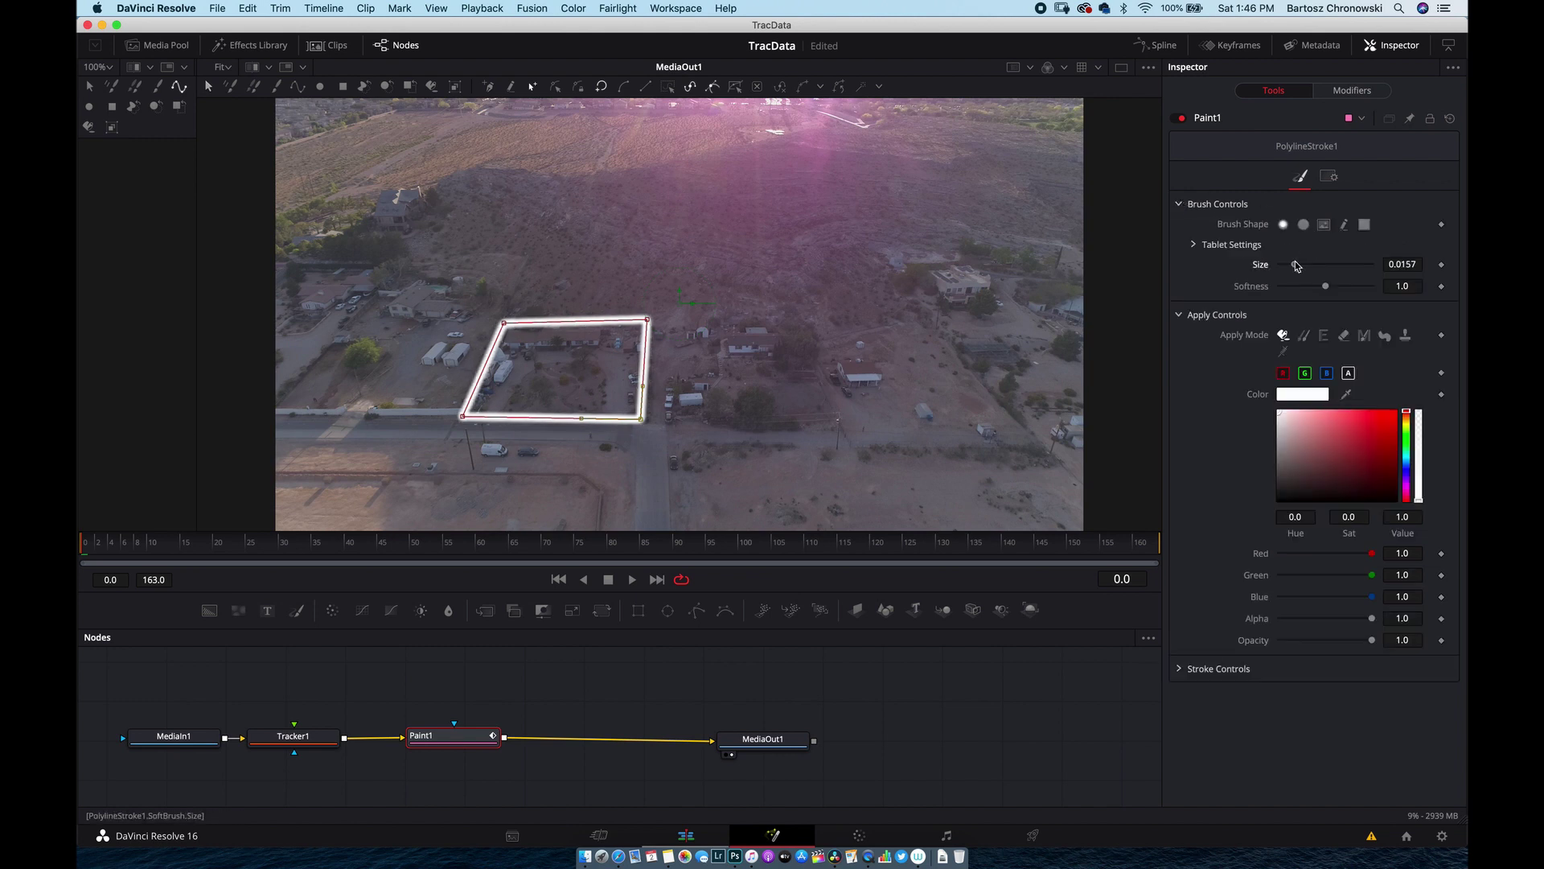
# Step: Reduce the outline's brush size to 0.0071
pyautogui.moveTo(1294, 261); pyautogui.dragTo(1290, 261)
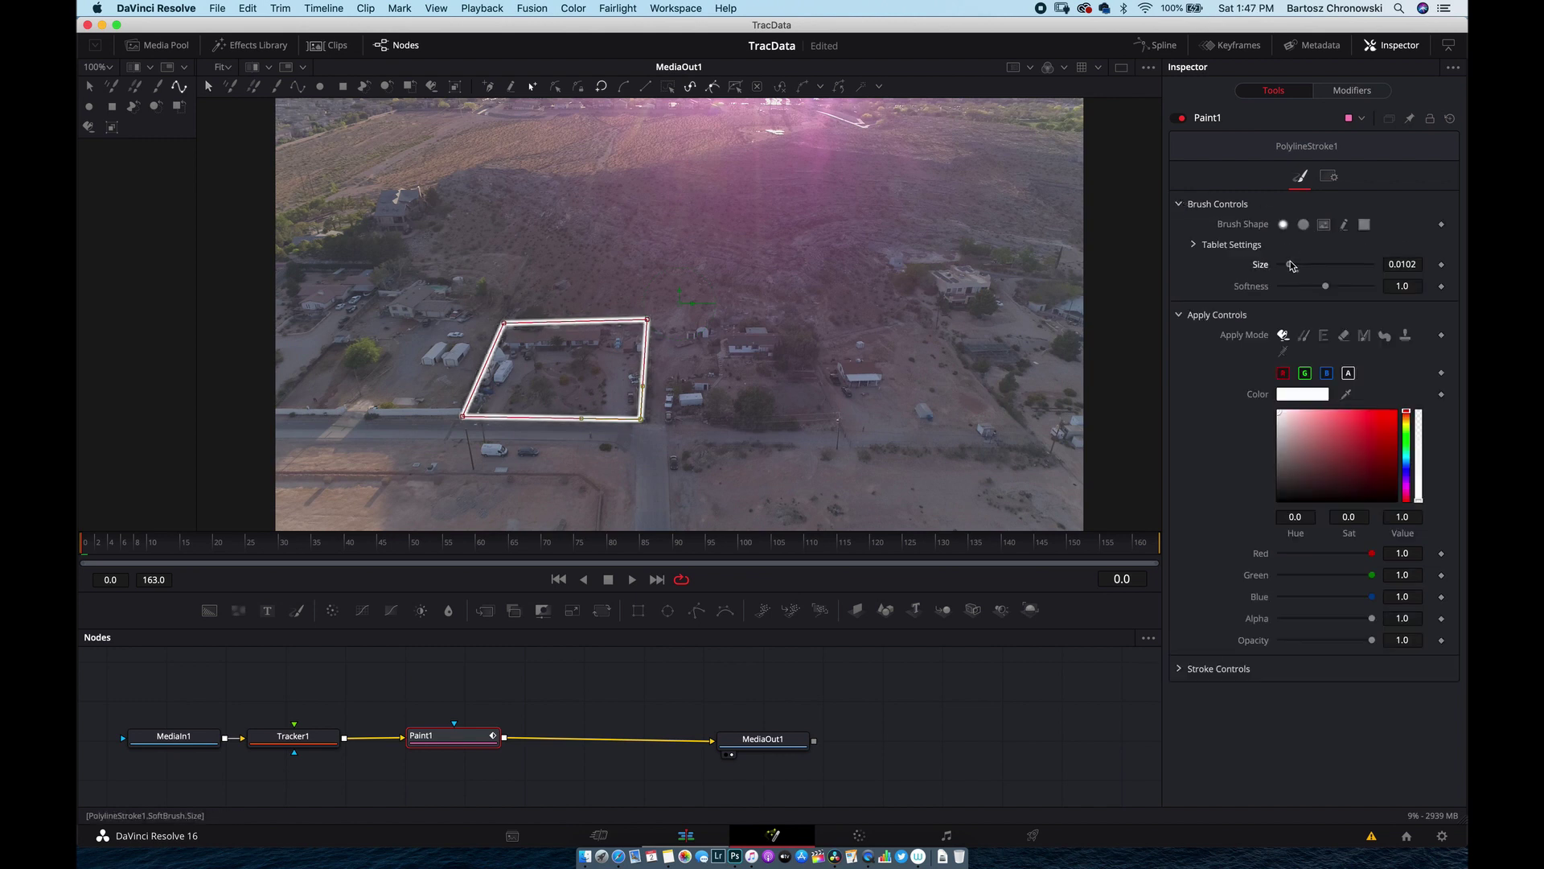
pyautogui.moveTo(1290, 261); pyautogui.dragTo(1288, 262)
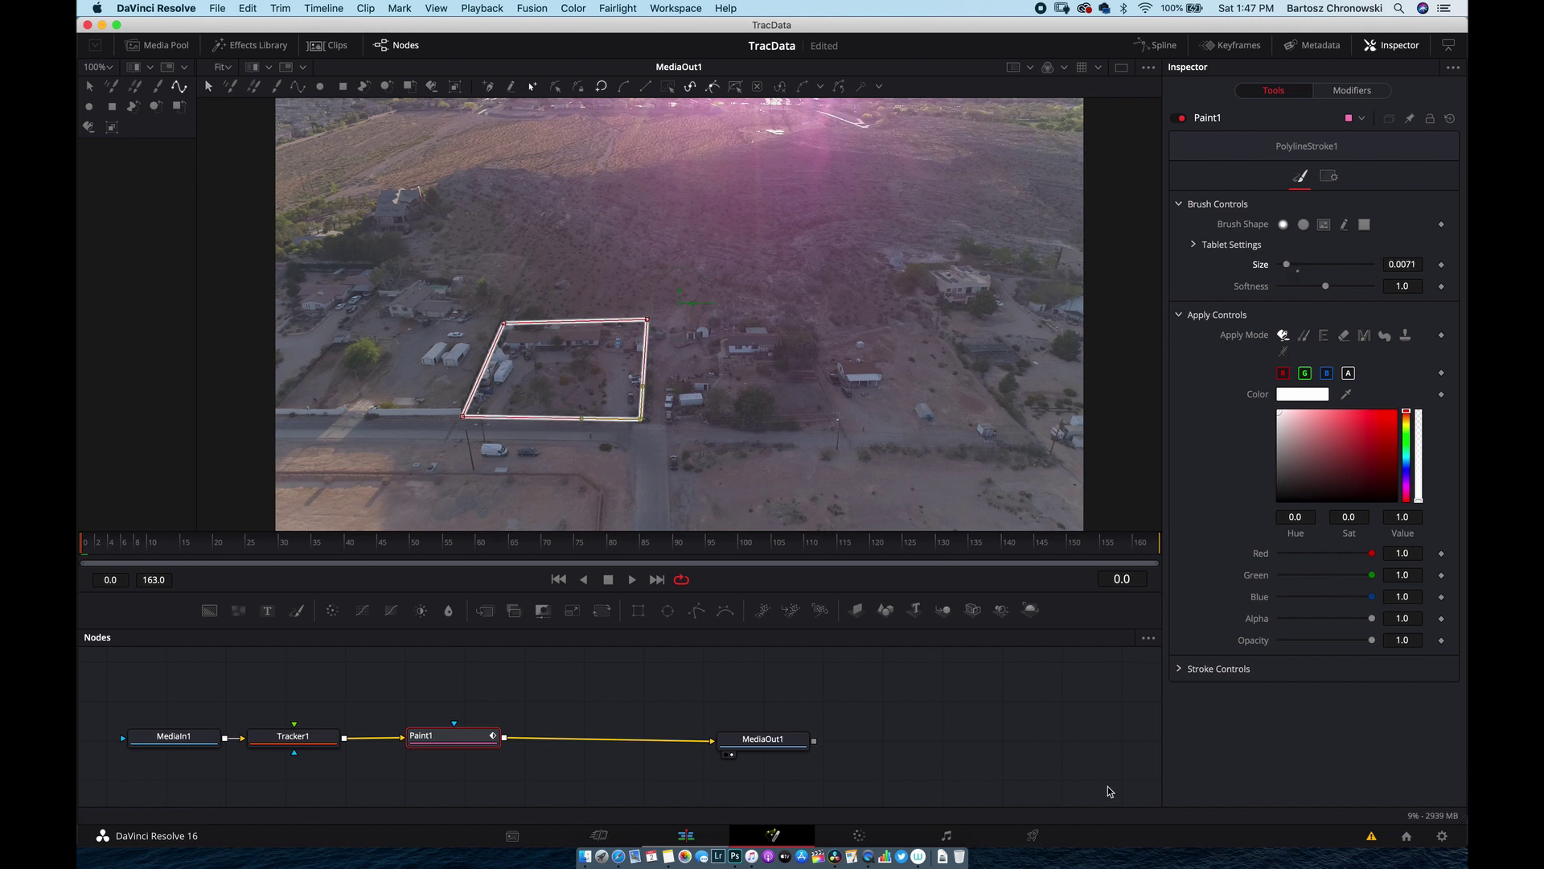
pyautogui.click(306, 742)
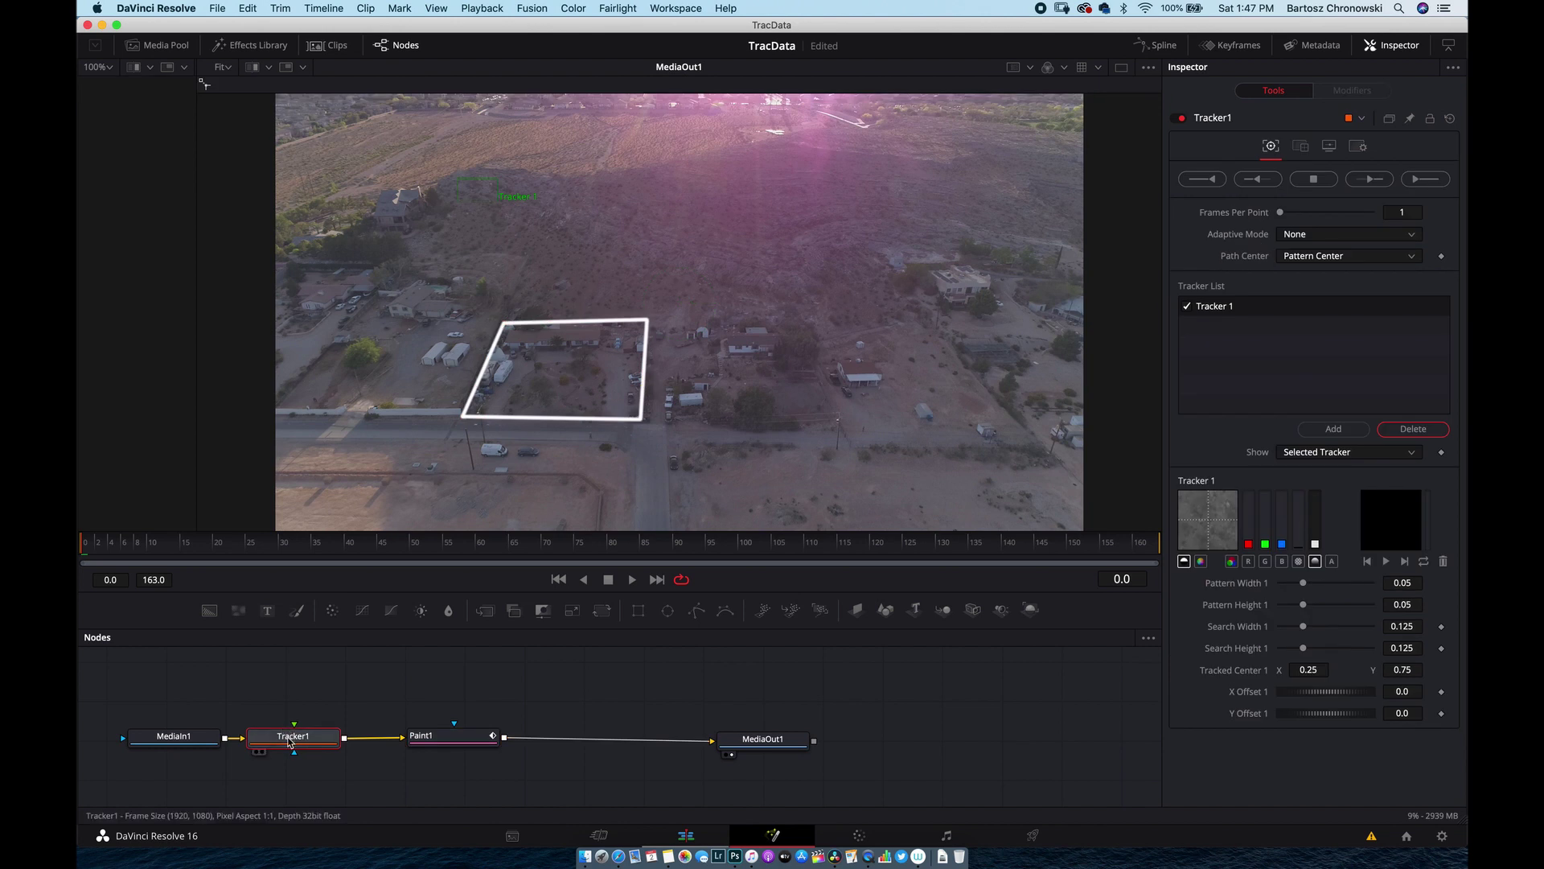
pyautogui.click(455, 741)
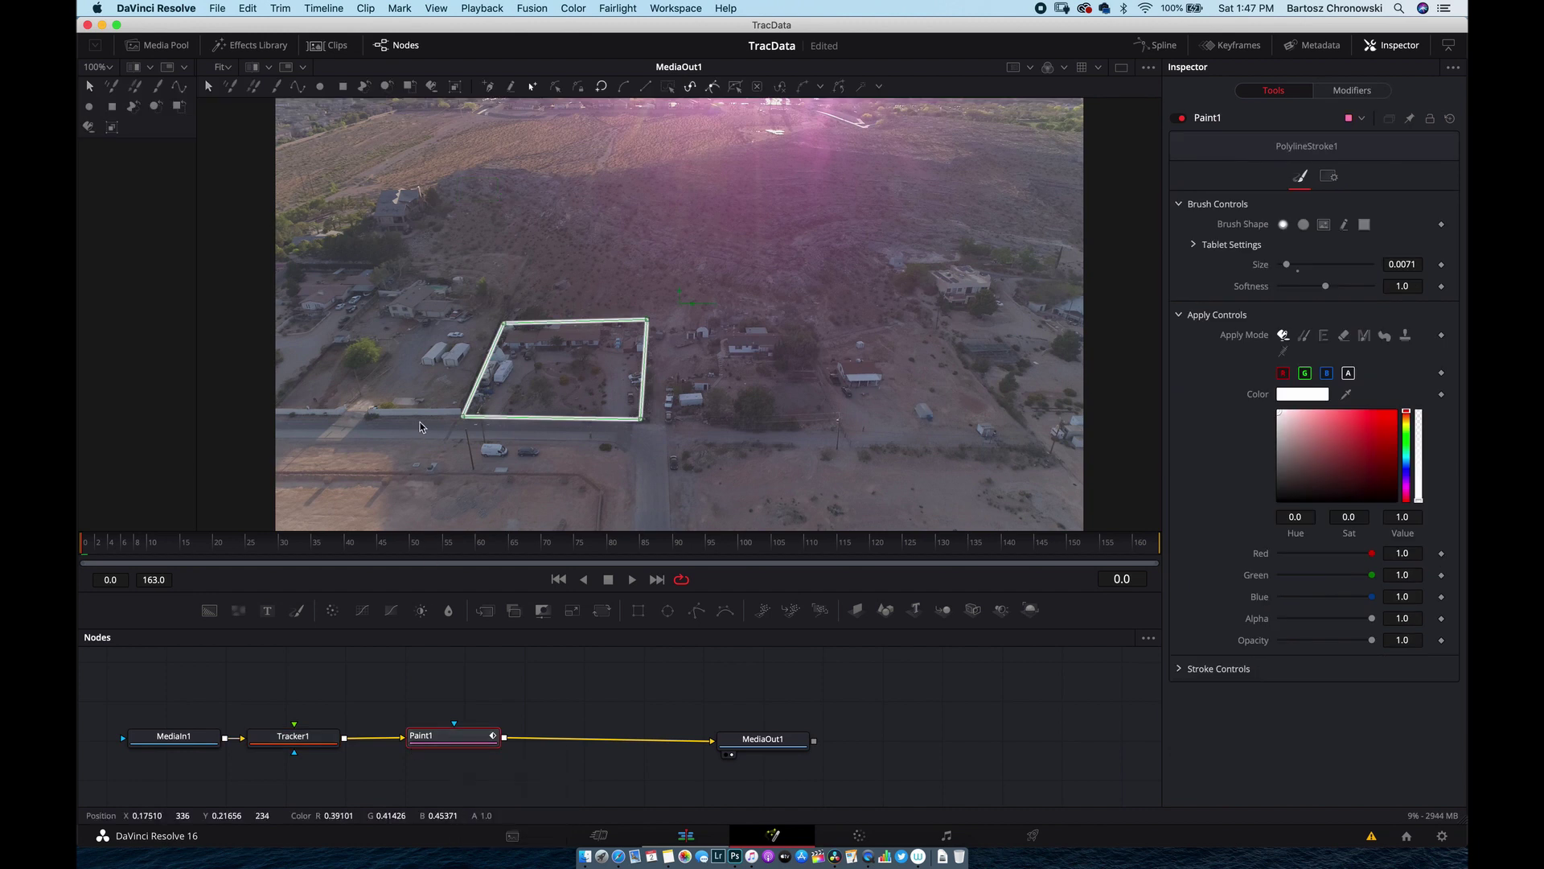
# Step: Drag-select all four polyline points in the viewer
pyautogui.moveTo(417, 432)
pyautogui.mouseDown()
pyautogui.moveTo(606, 288)
pyautogui.moveTo(691, 294)
pyautogui.mouseUp()
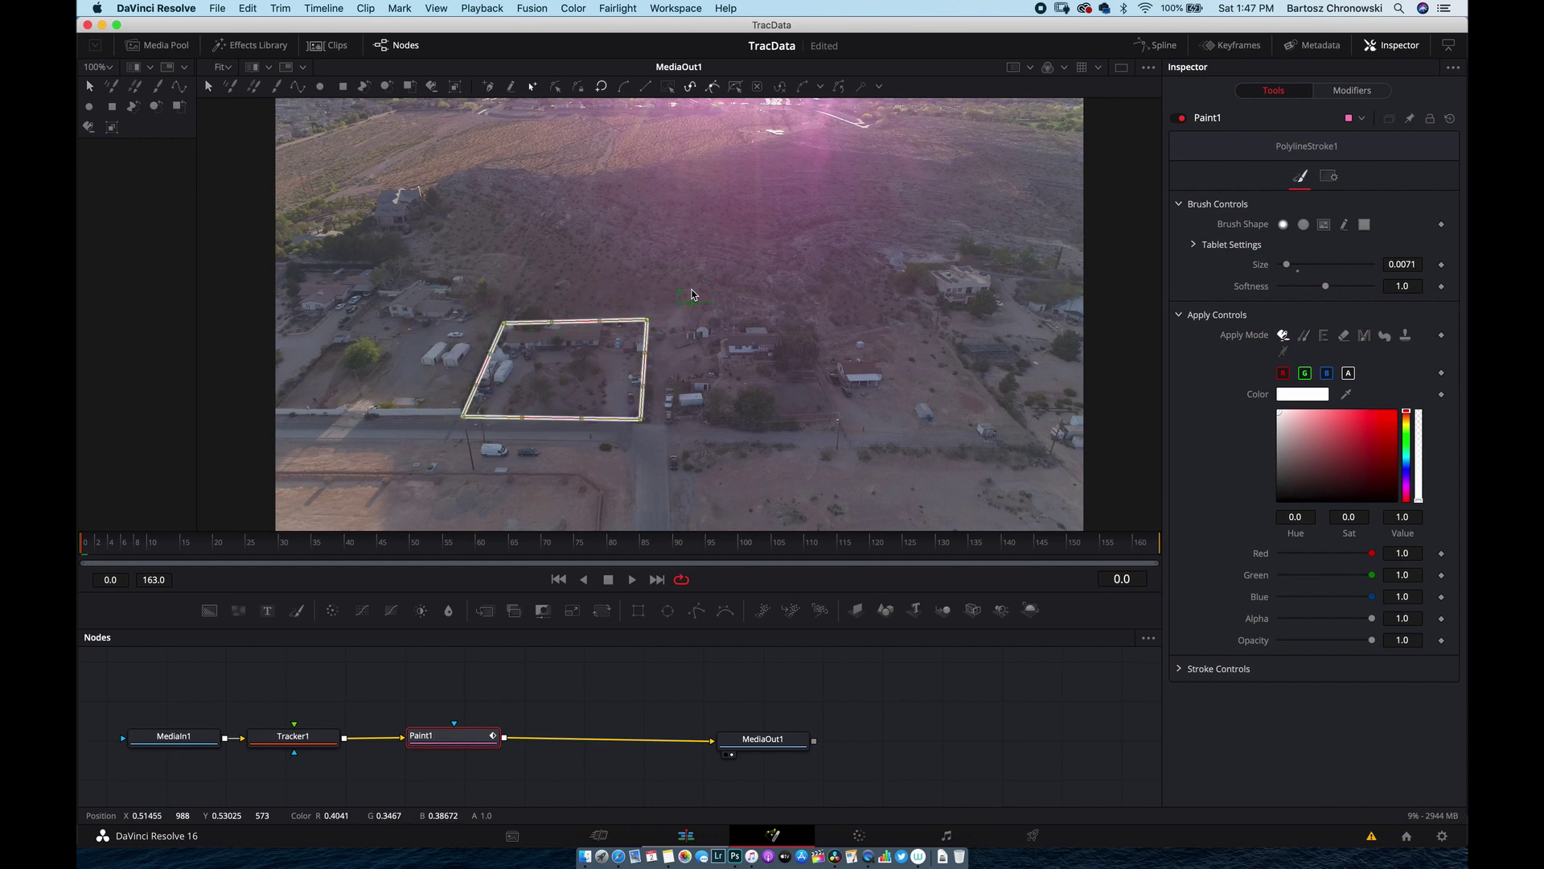
pyautogui.moveTo(430, 415); pyautogui.dragTo(696, 275)
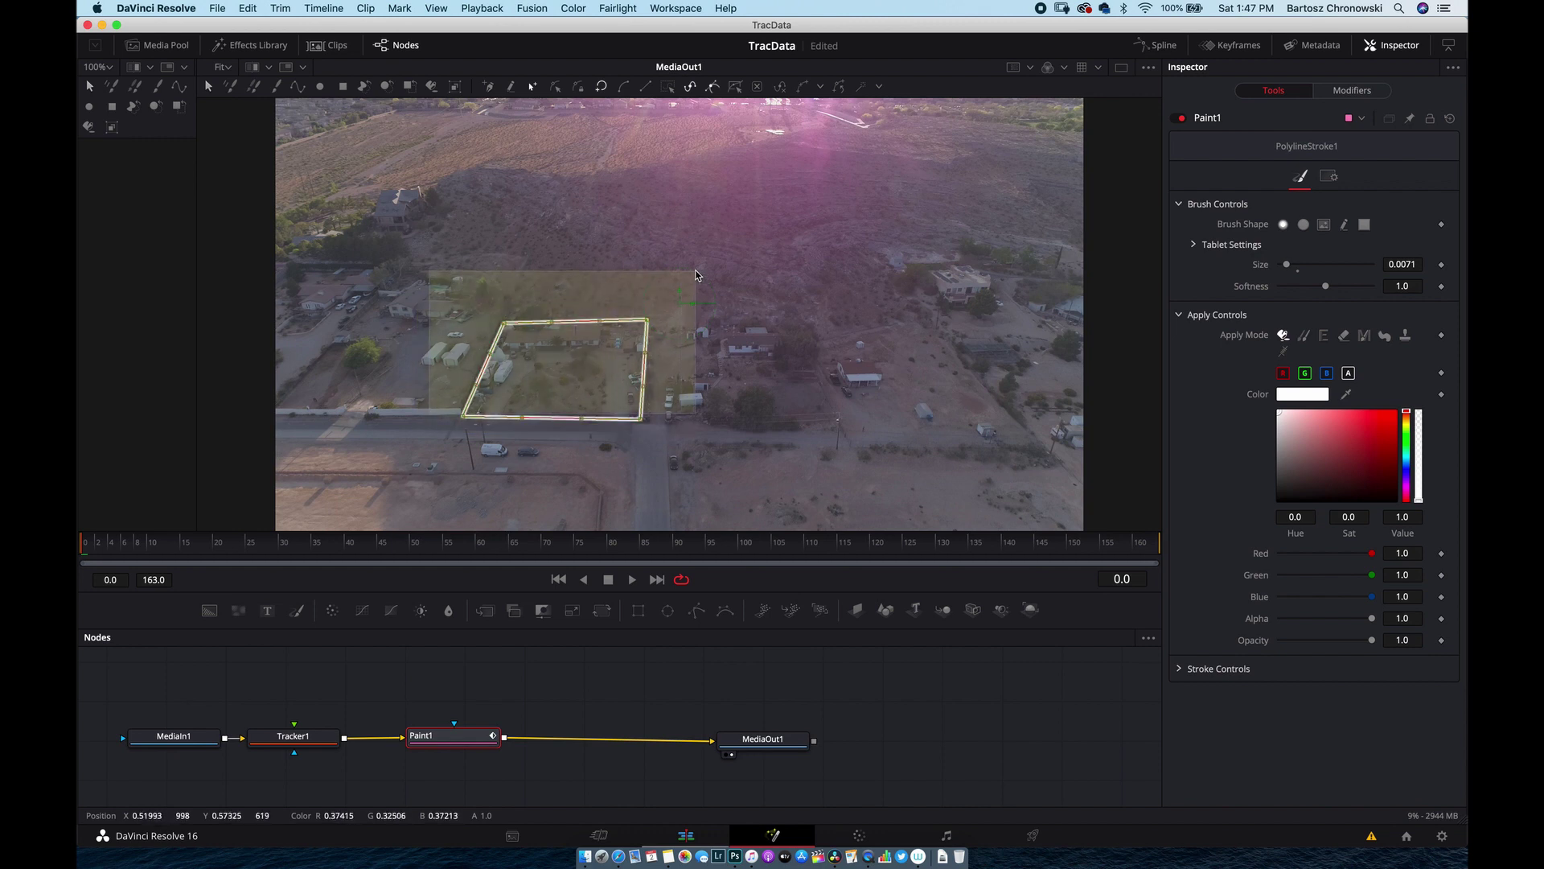
pyautogui.moveTo(419, 442); pyautogui.dragTo(605, 339)
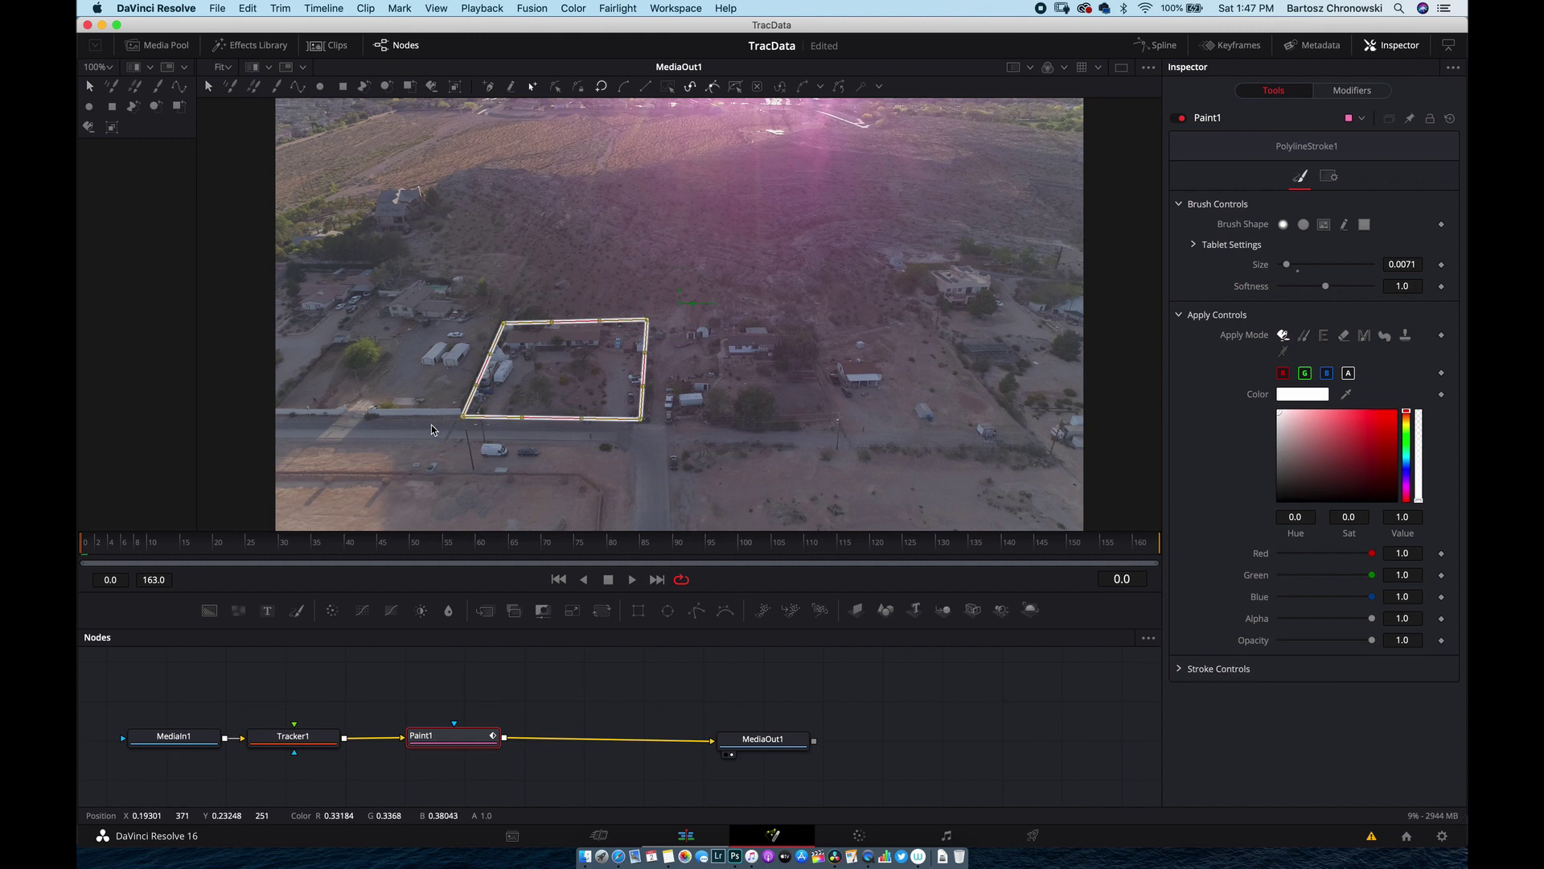
pyautogui.moveTo(432, 426); pyautogui.dragTo(735, 278)
# Step: Publish the polyline's points as Point 0–3 and show their coordinates under Modifiers
pyautogui.rightClick(645, 324)
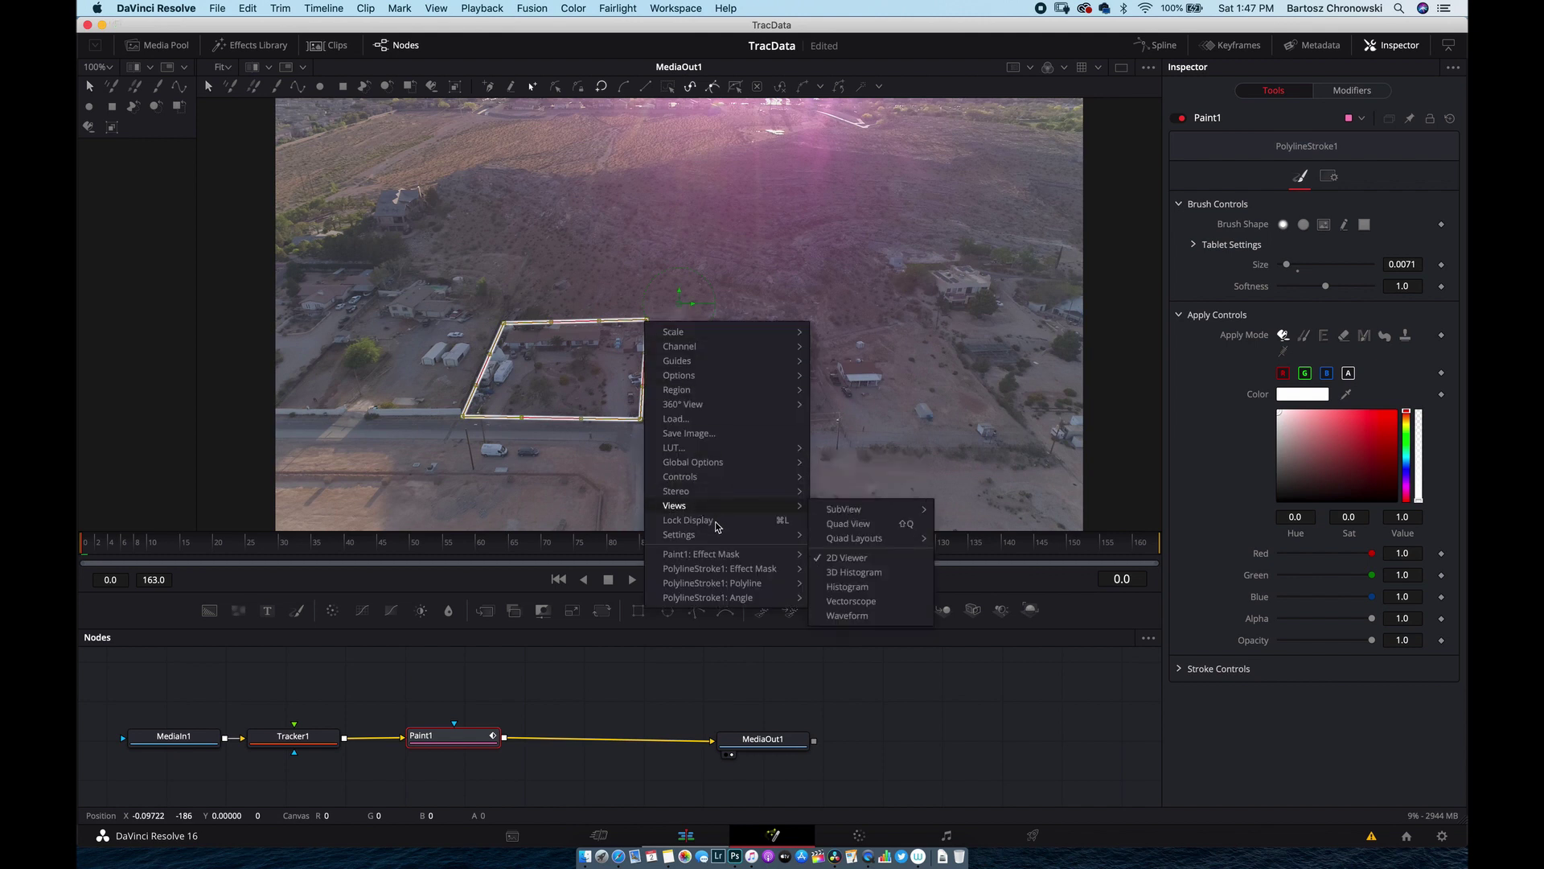
pyautogui.moveTo(712, 582)
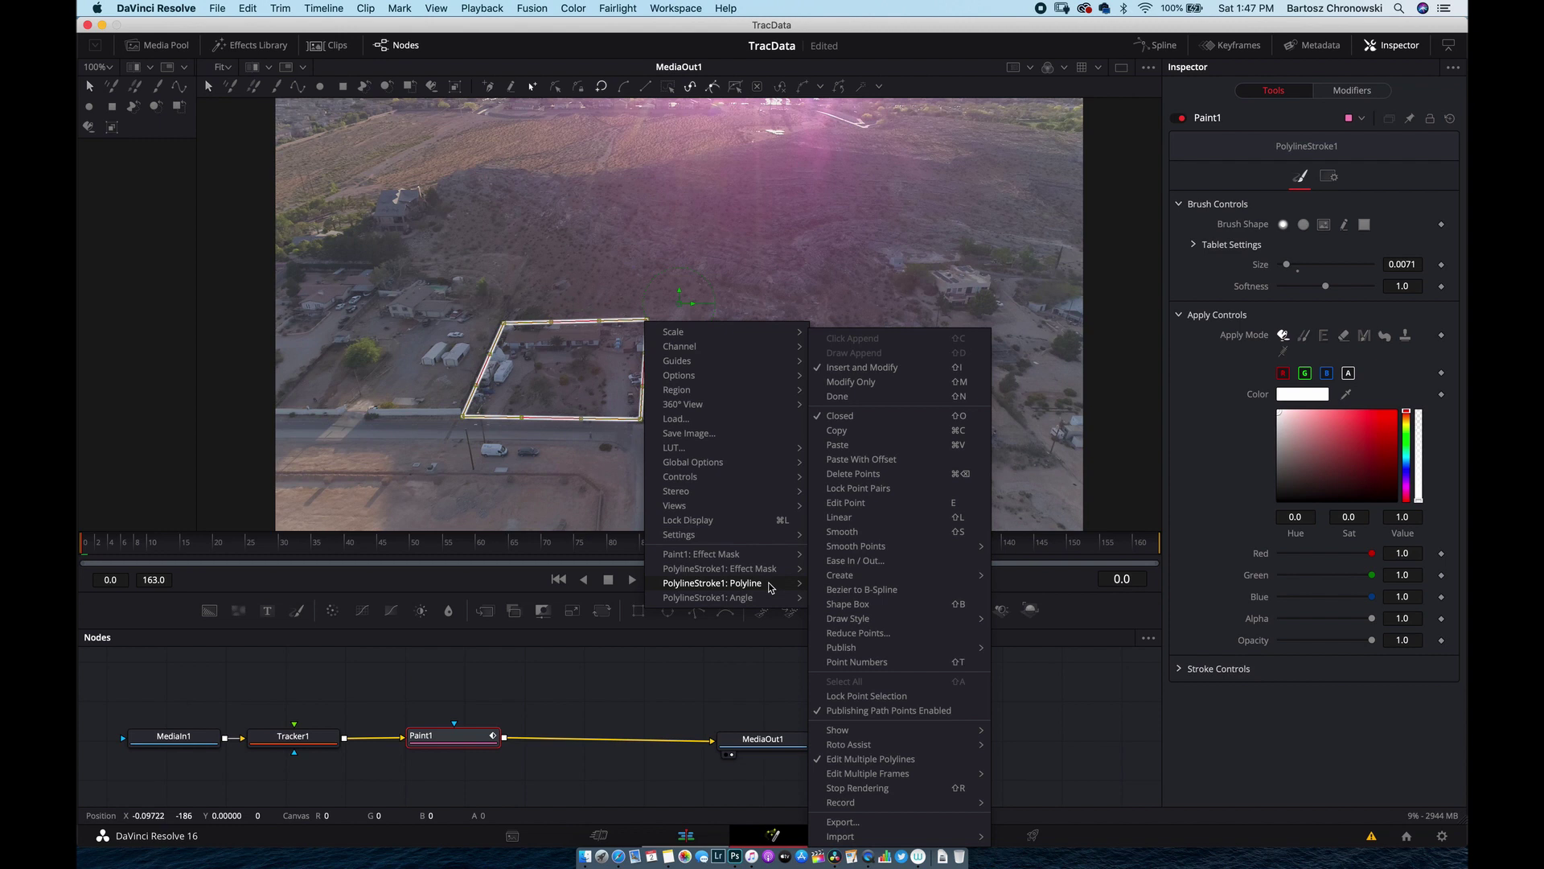
pyautogui.moveTo(842, 648)
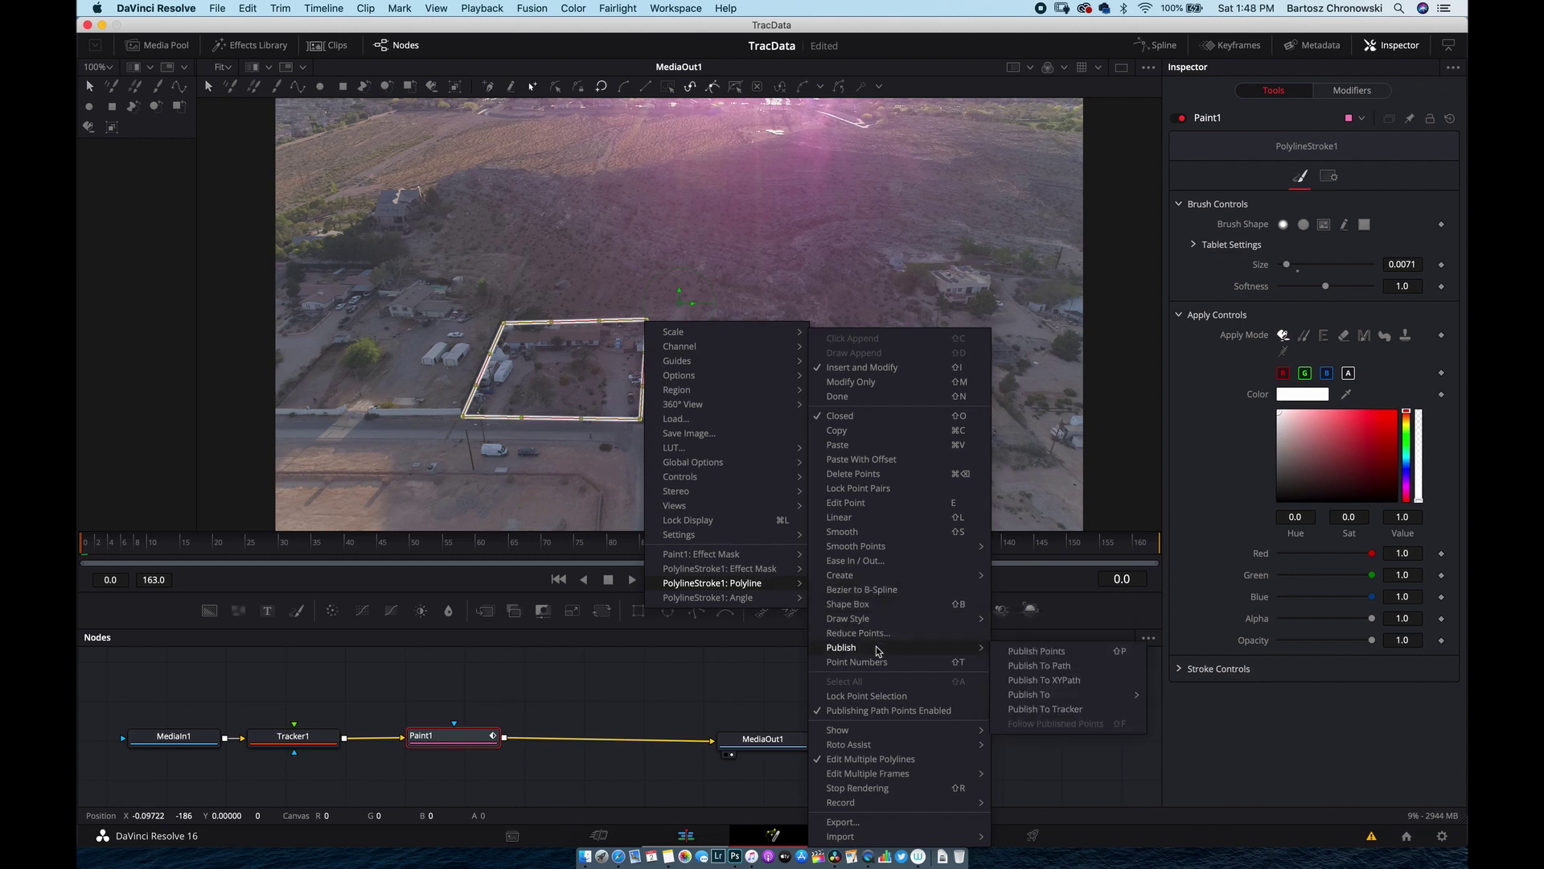
pyautogui.click(1029, 651)
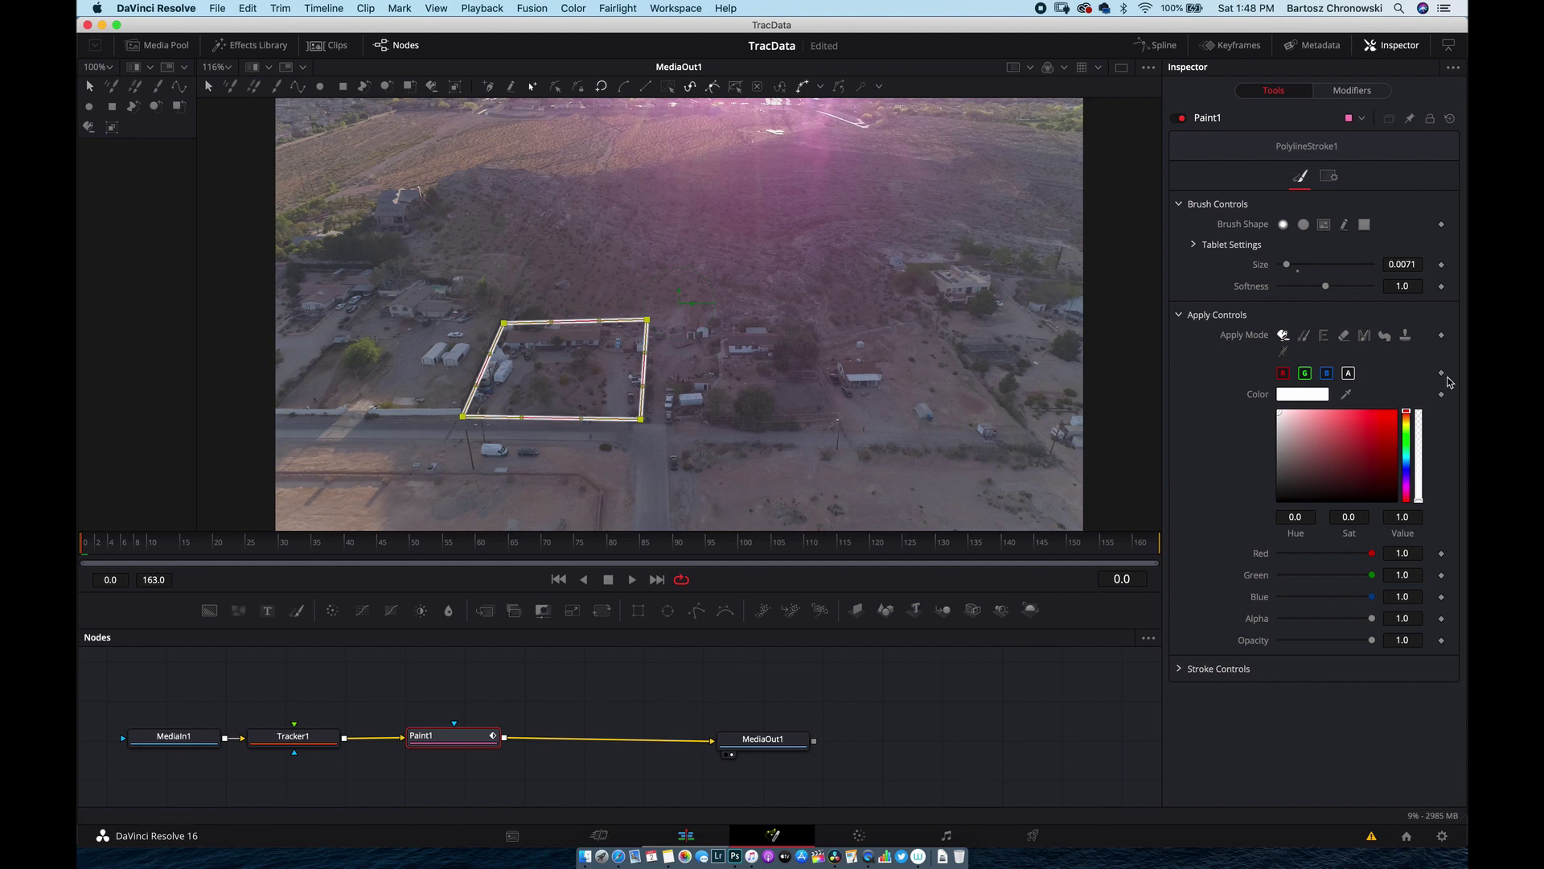
pyautogui.click(1352, 91)
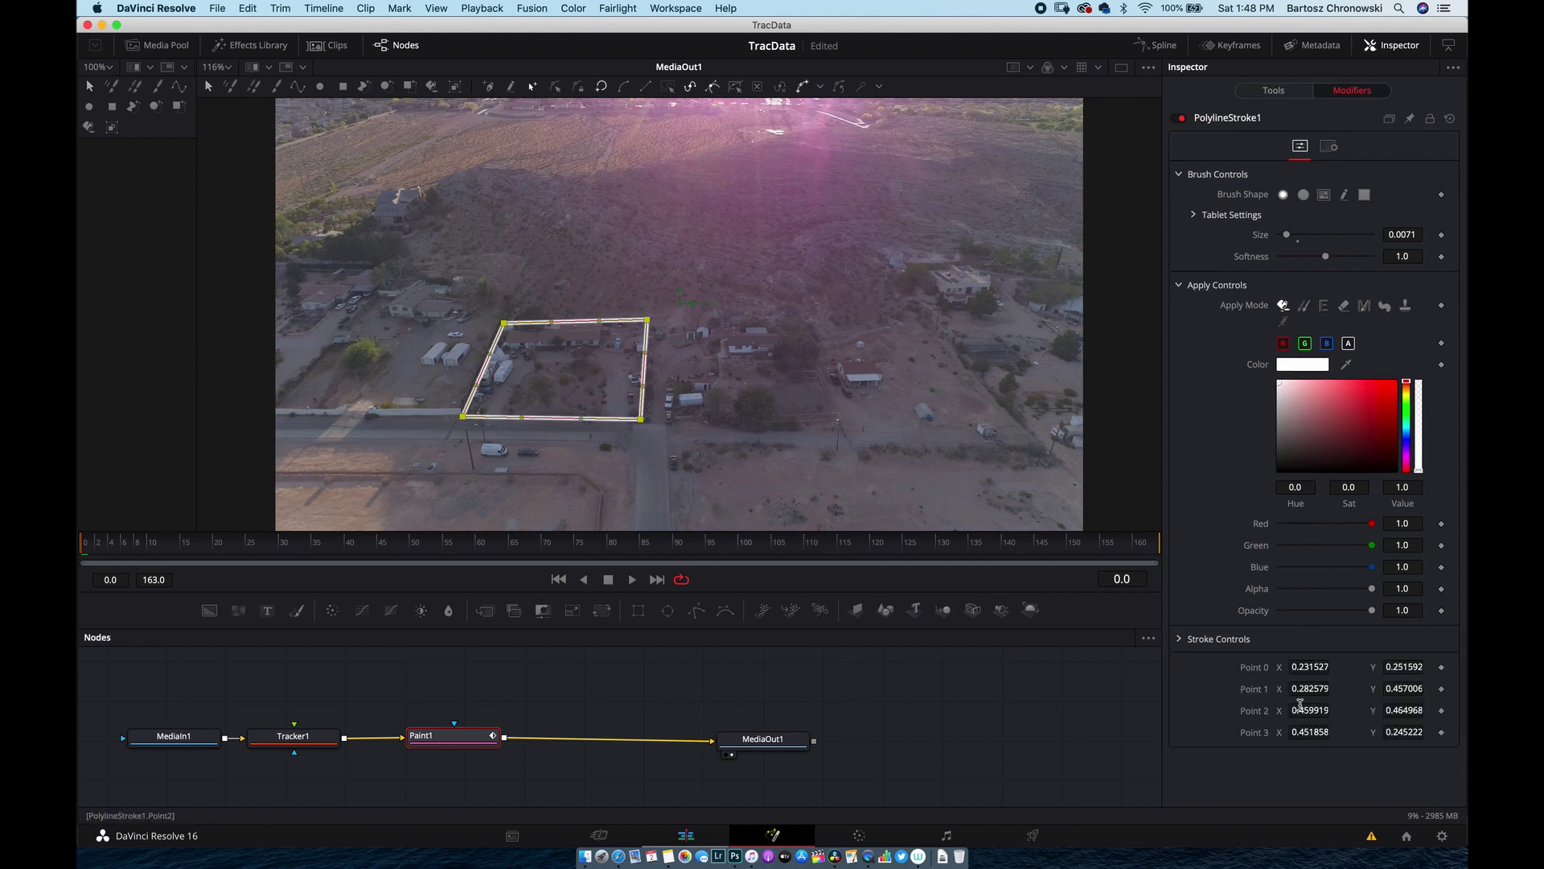
pyautogui.click(290, 739)
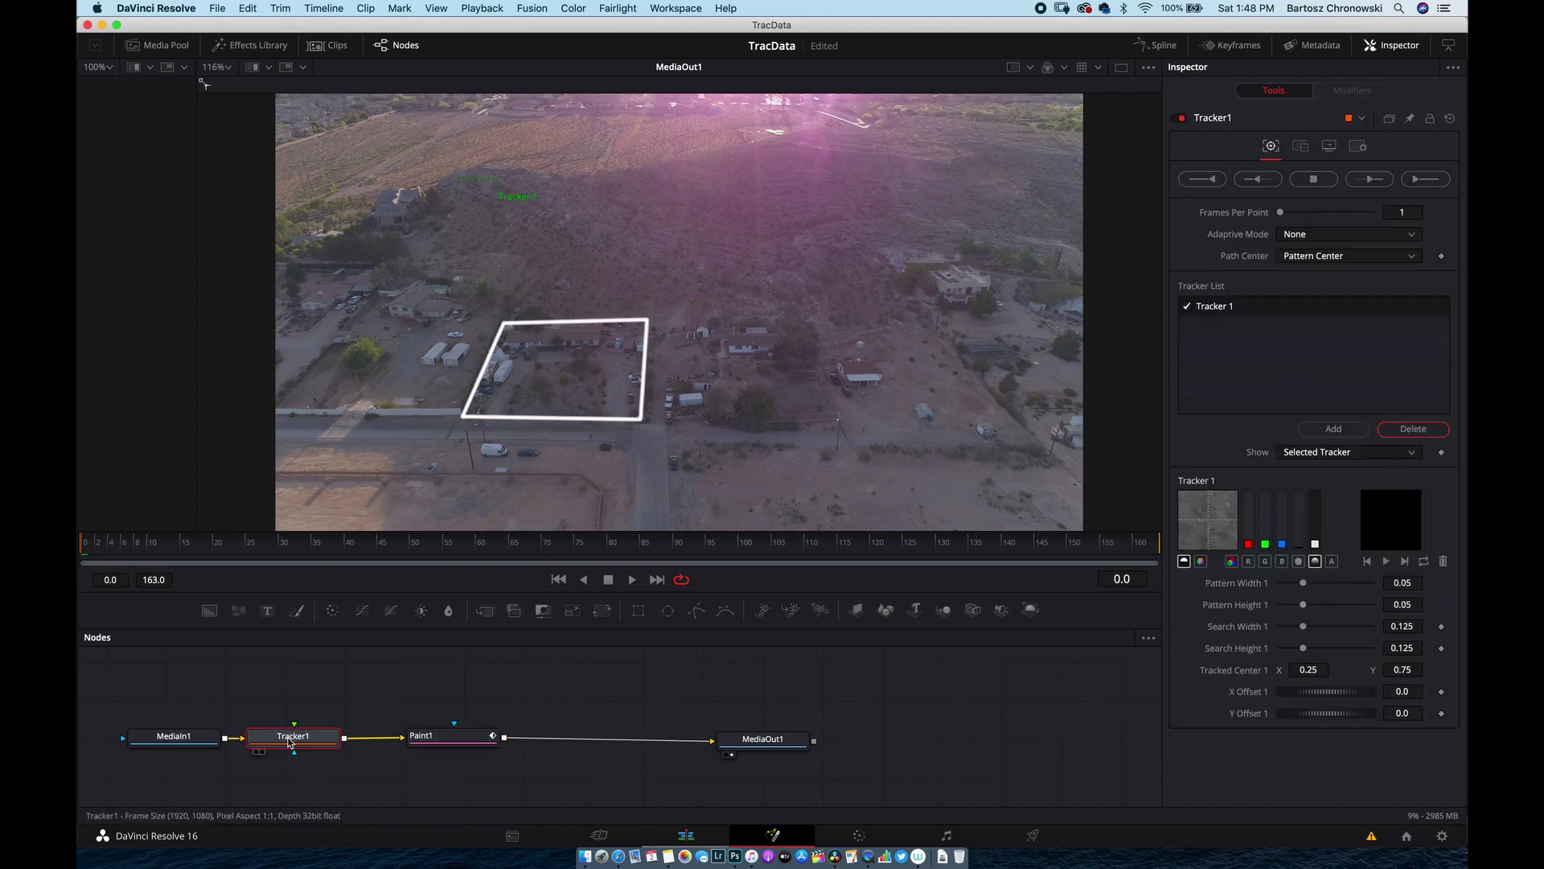
# Step: View Tracker1's output, add trackers up to Tracker 4, and drag Tracker 3 toward a corner
pyautogui.press('1')
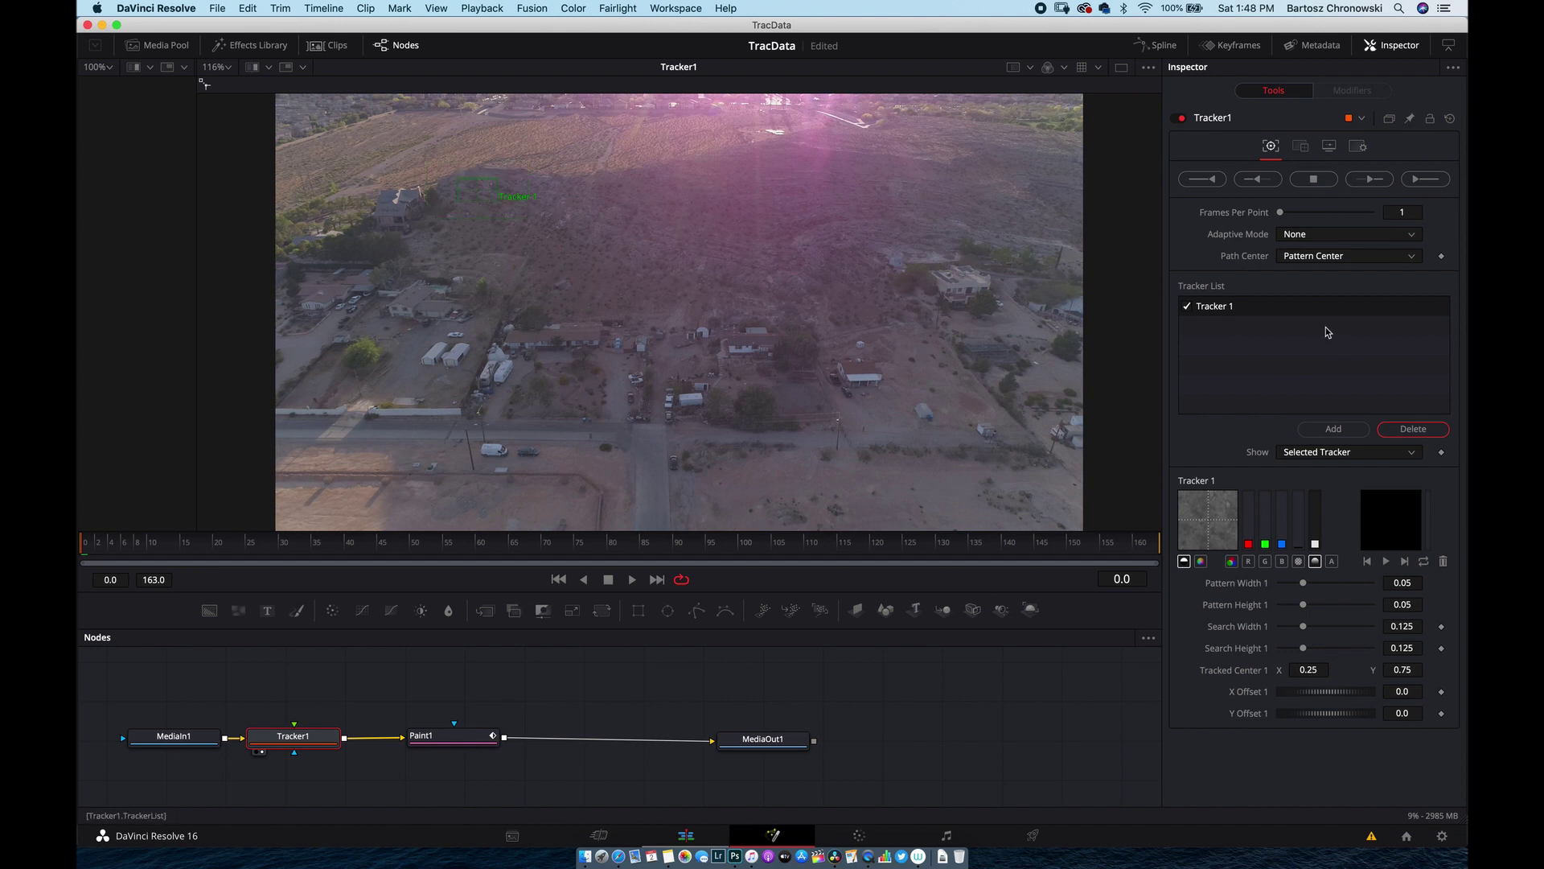
pyautogui.click(1327, 432)
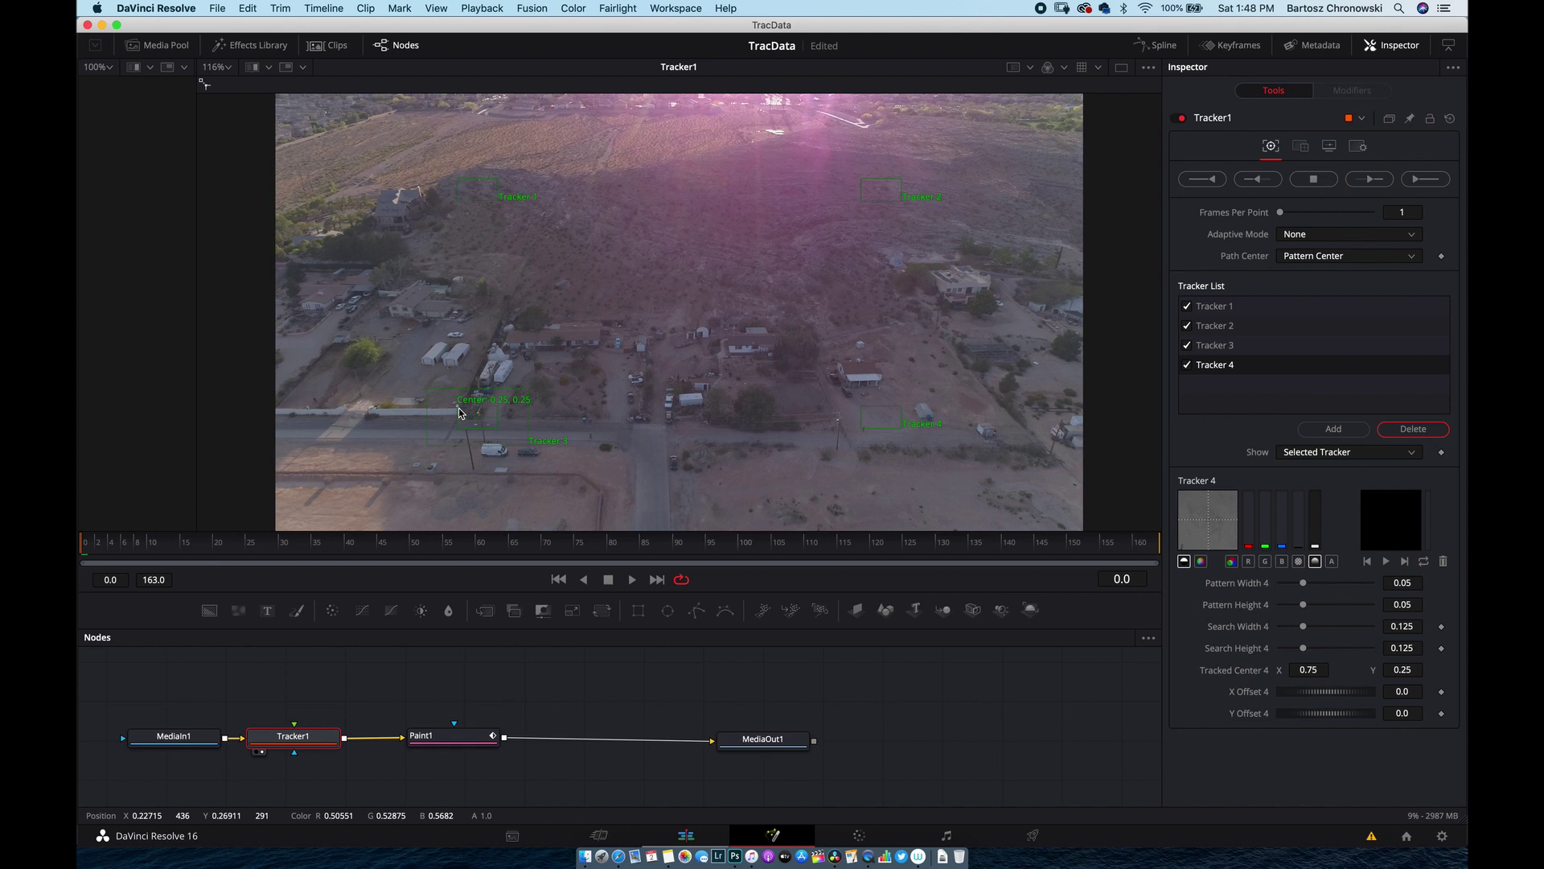
pyautogui.moveTo(459, 412)
pyautogui.mouseDown()
pyautogui.moveTo(626, 330)
pyautogui.moveTo(633, 307)
pyautogui.moveTo(574, 318)
pyautogui.moveTo(641, 313)
pyautogui.mouseUp()
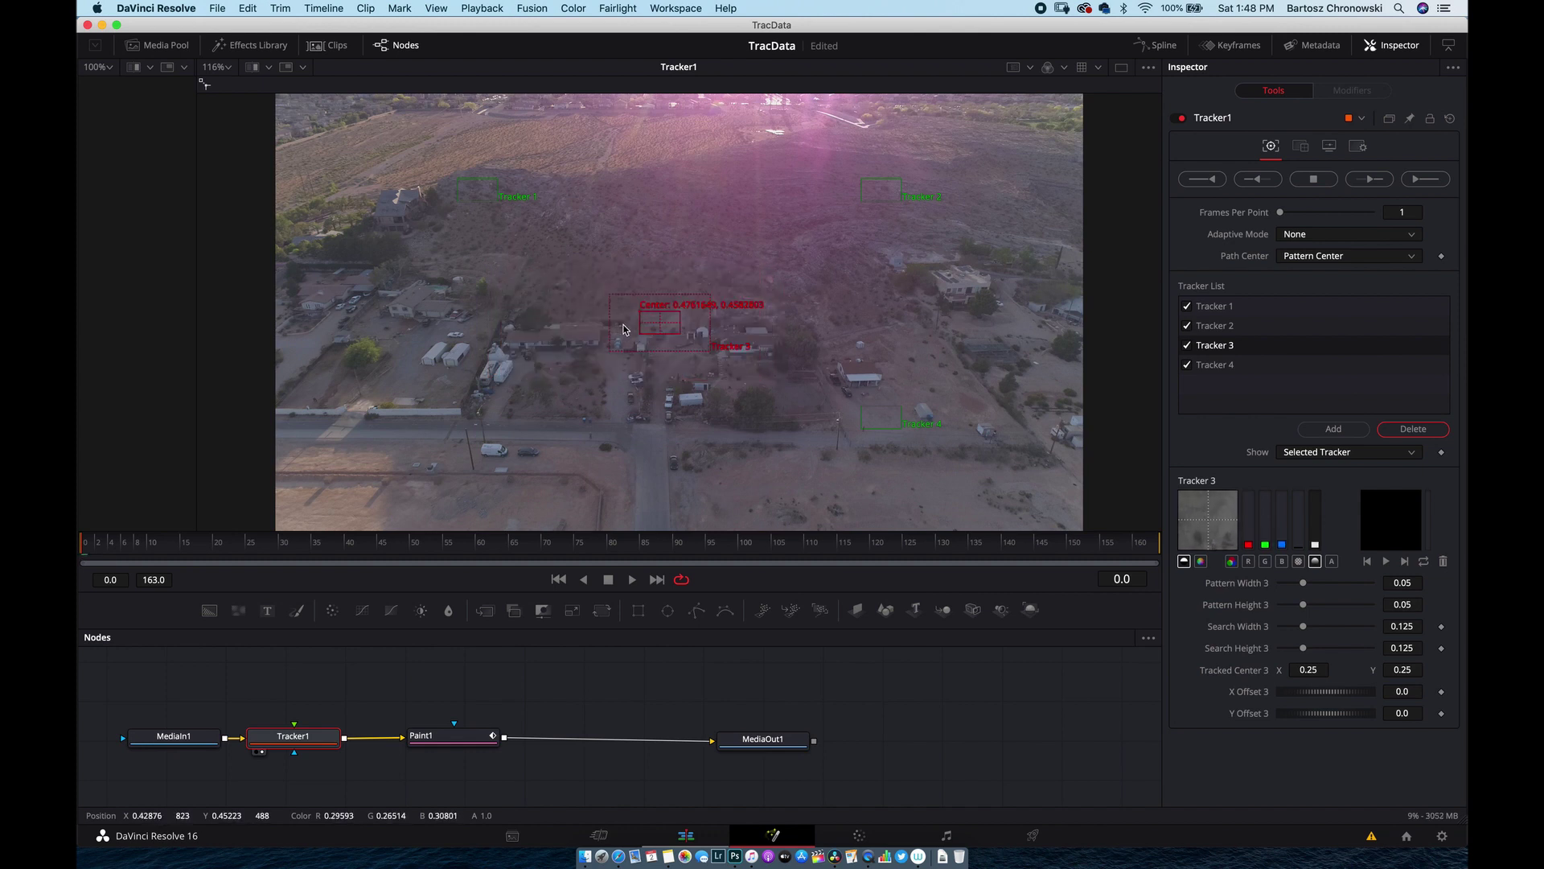
# Step: Place Trackers 3, 1, 2, 4 on the upper-right, lower-left, upper-left, lower-right corners
pyautogui.moveTo(640, 317); pyautogui.dragTo(634, 309)
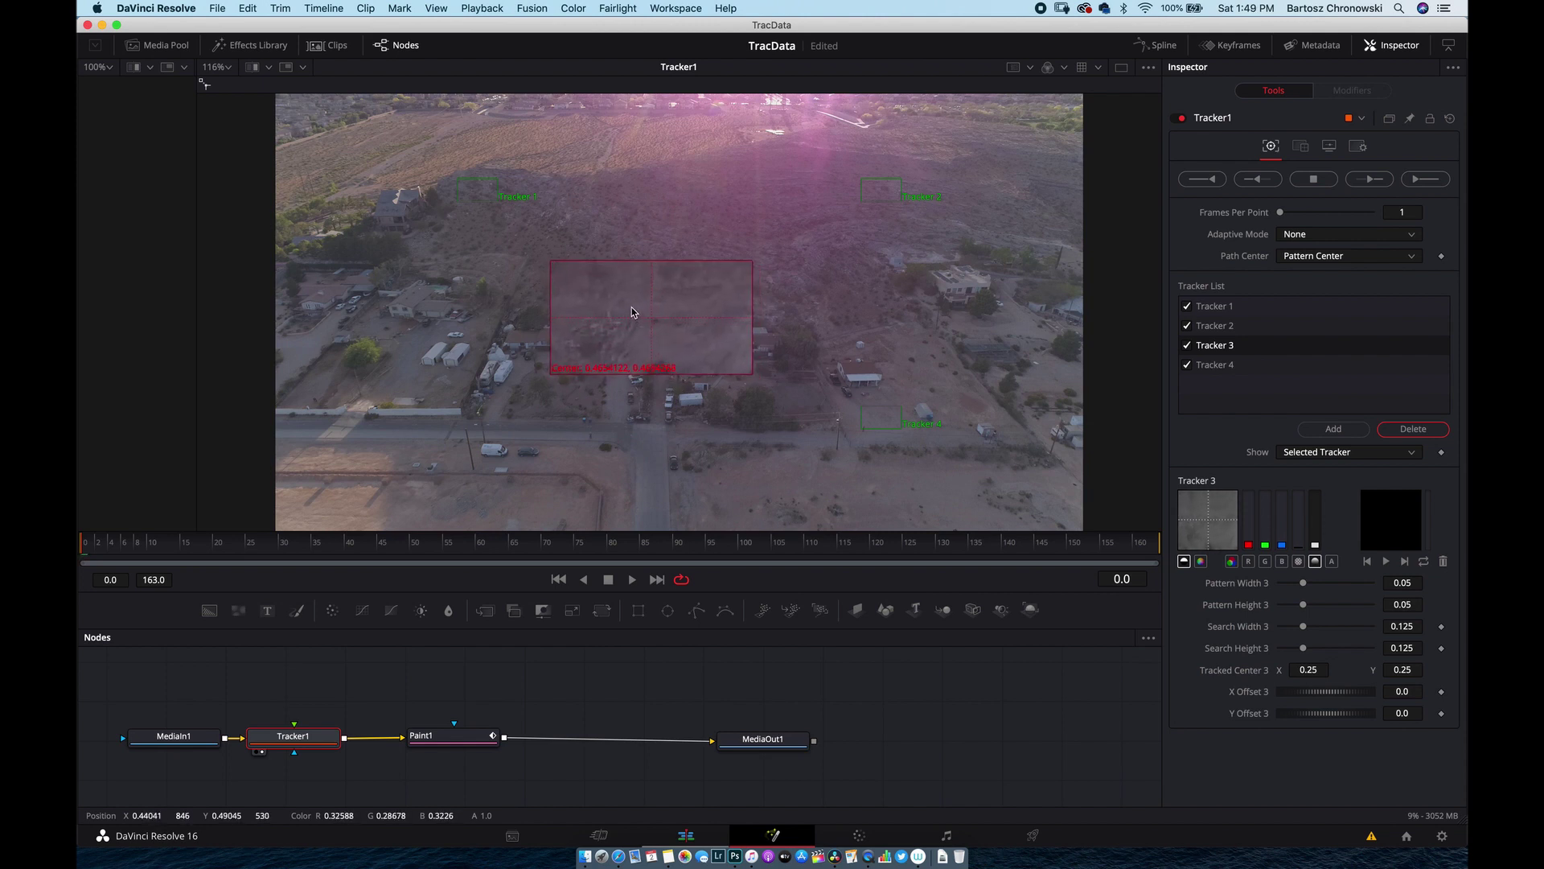
pyautogui.moveTo(633, 310); pyautogui.dragTo(632, 312)
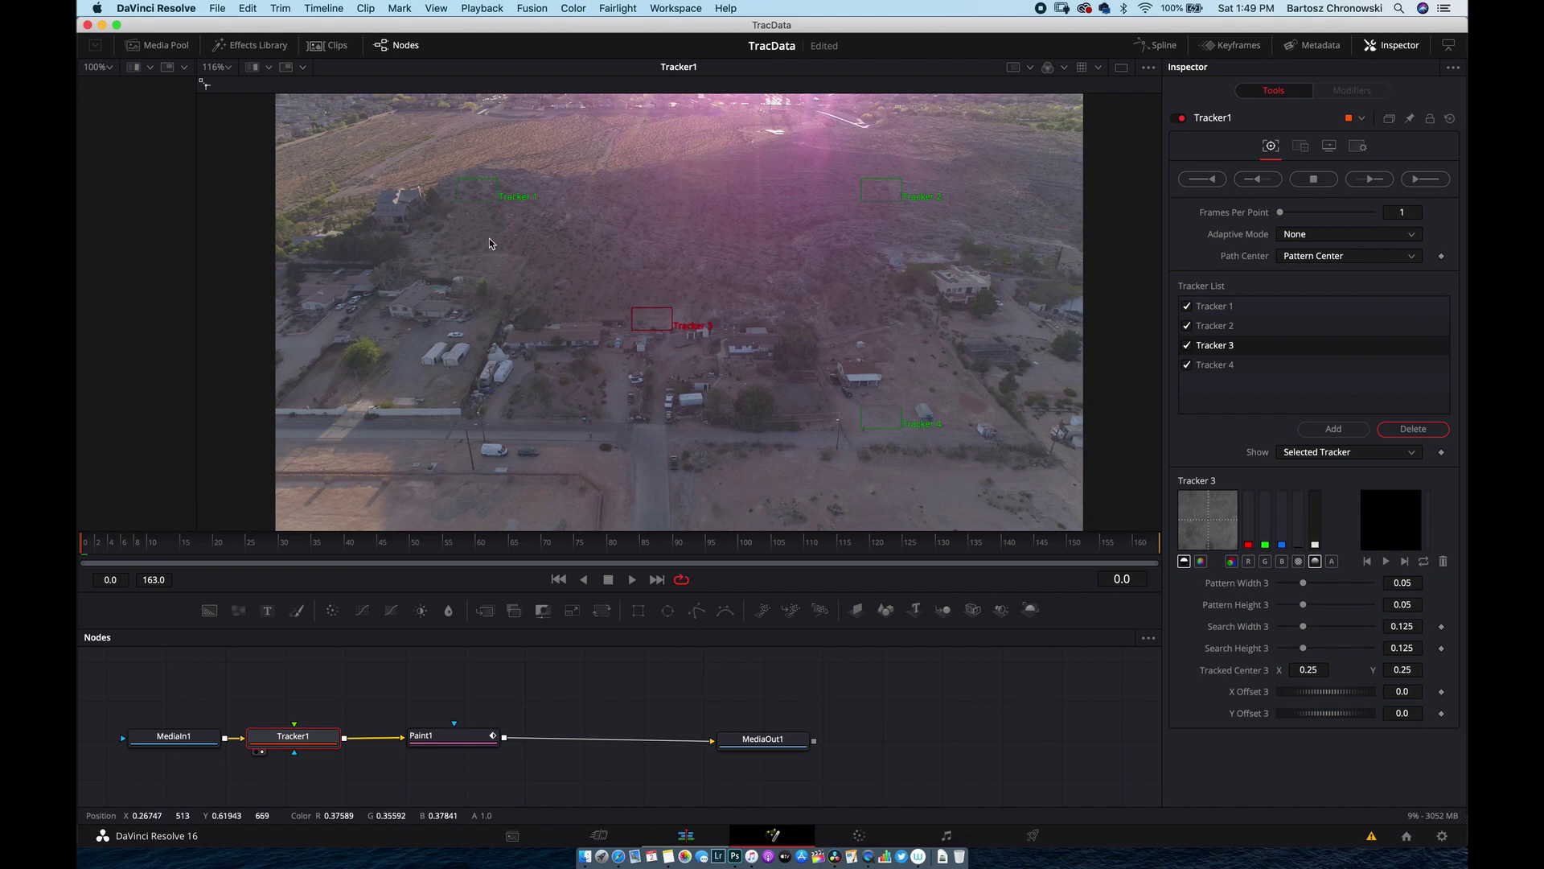
pyautogui.moveTo(473, 191)
pyautogui.moveTo(458, 180); pyautogui.dragTo(442, 408)
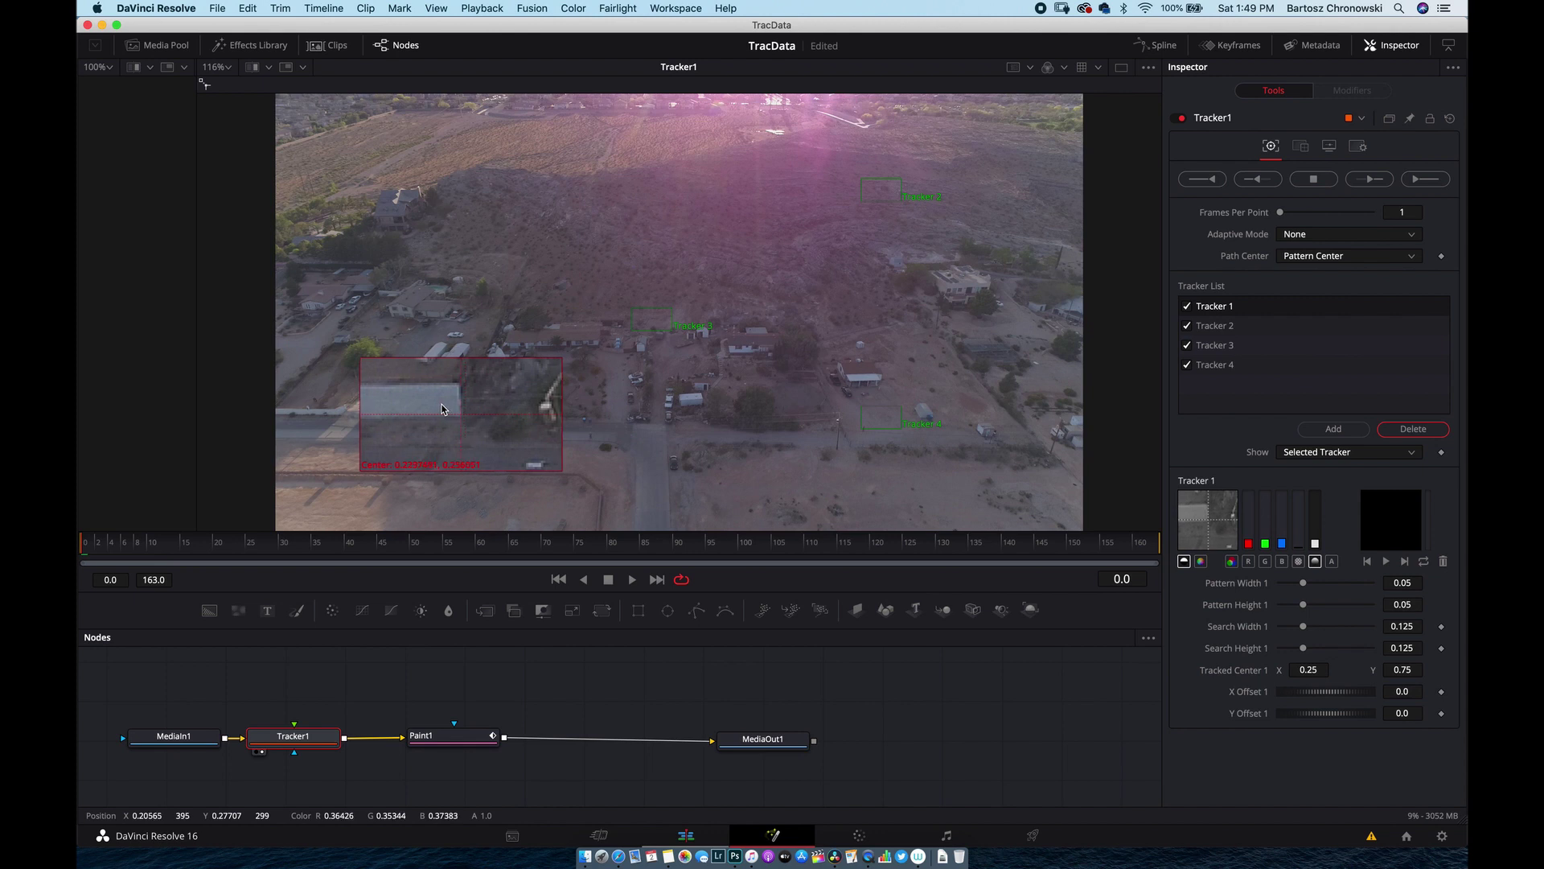
pyautogui.moveTo(443, 408); pyautogui.dragTo(442, 407)
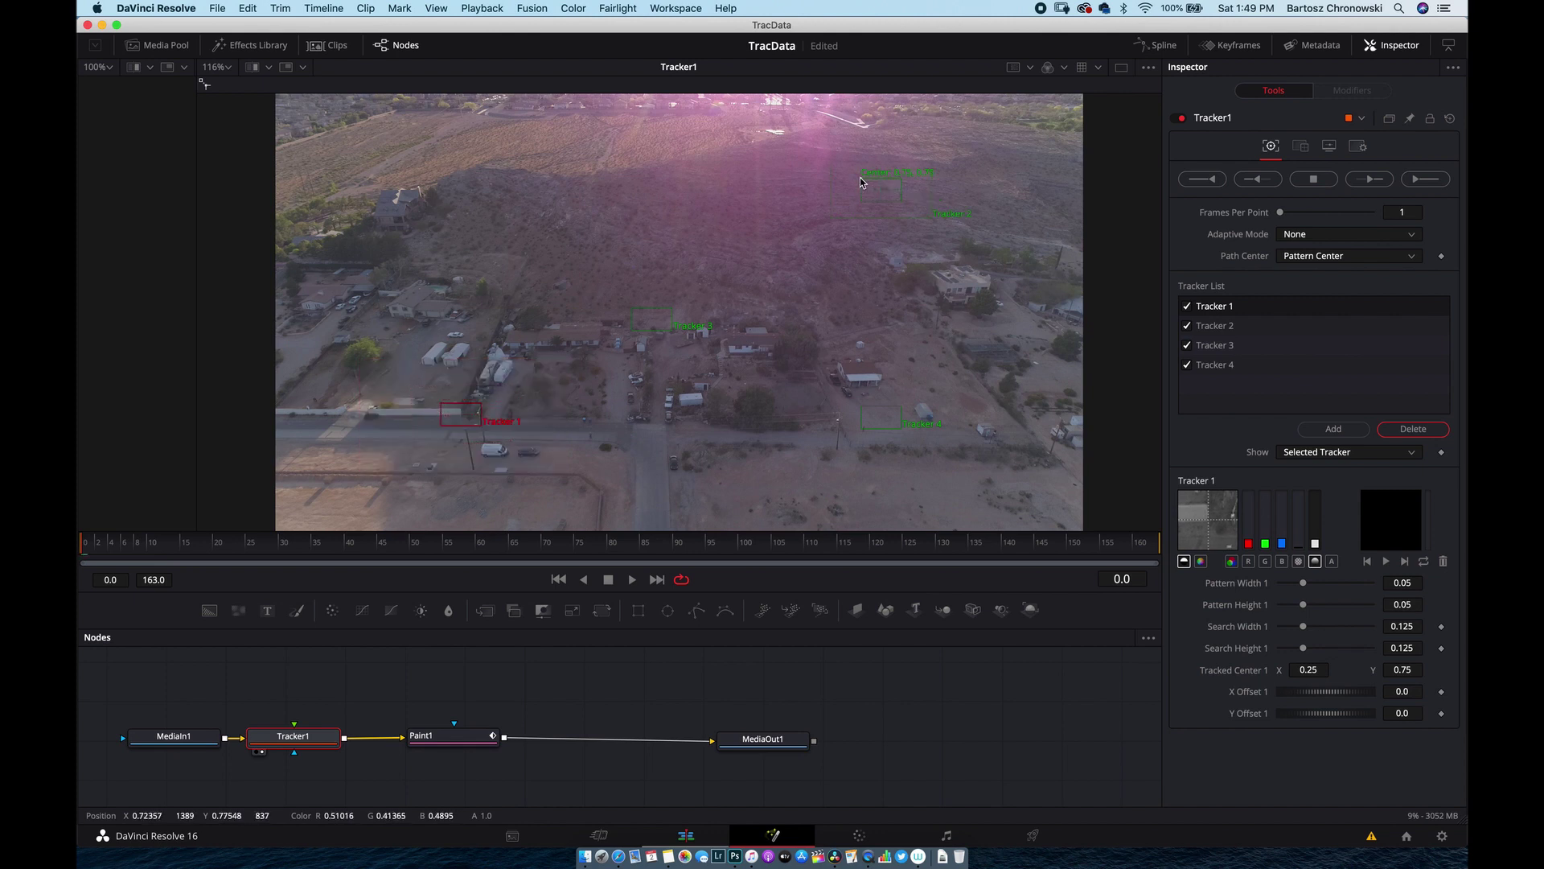
pyautogui.moveTo(862, 184)
pyautogui.mouseDown()
pyautogui.moveTo(496, 327)
pyautogui.moveTo(572, 328)
pyautogui.moveTo(492, 315)
pyautogui.mouseUp()
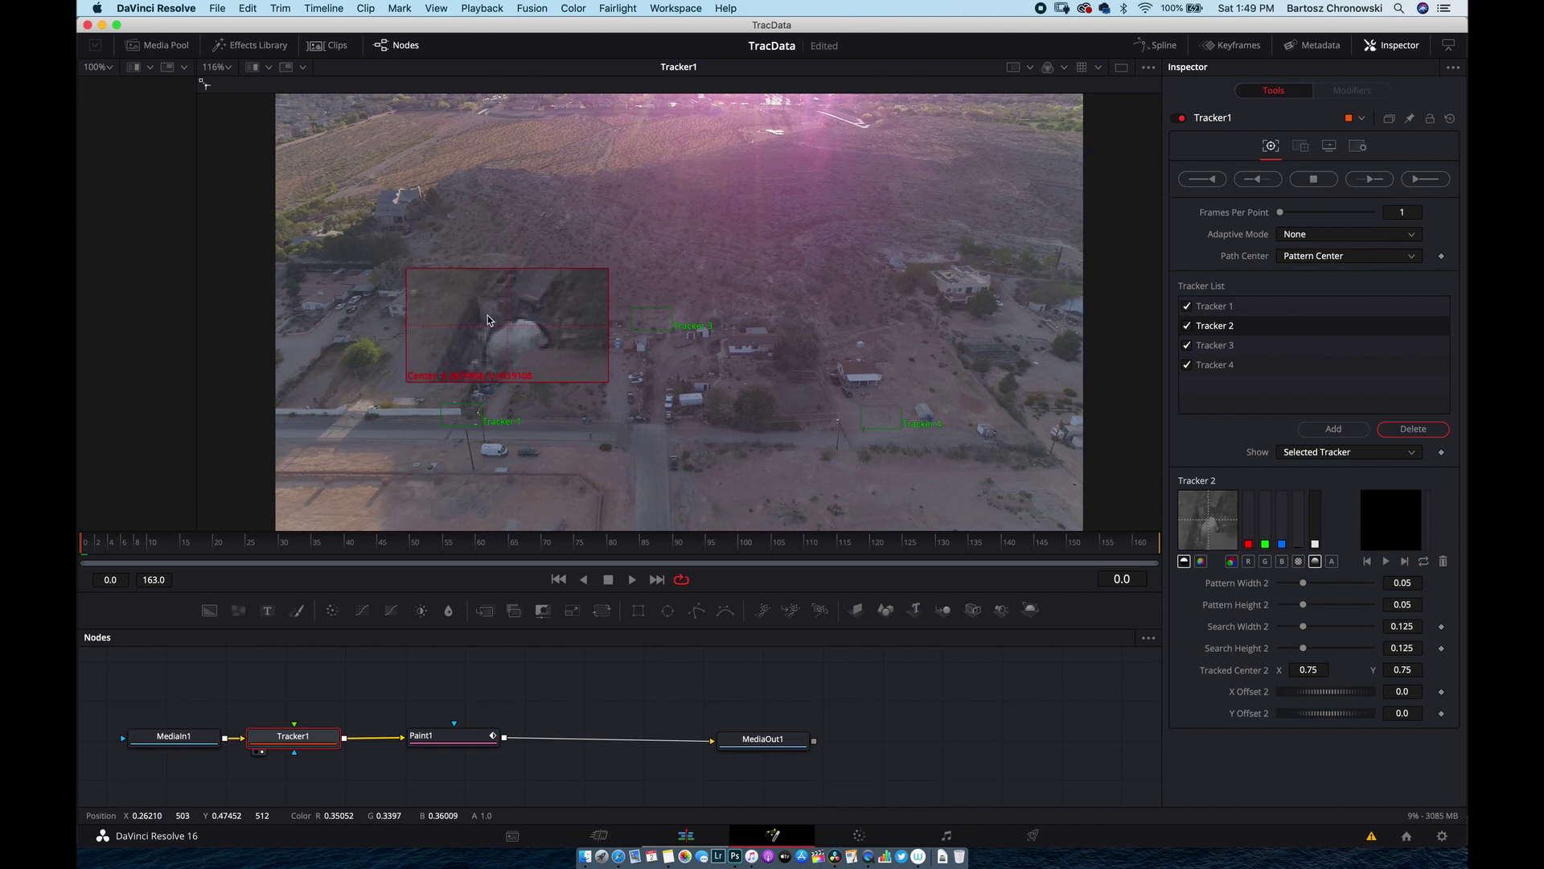
pyautogui.moveTo(490, 316); pyautogui.dragTo(488, 318)
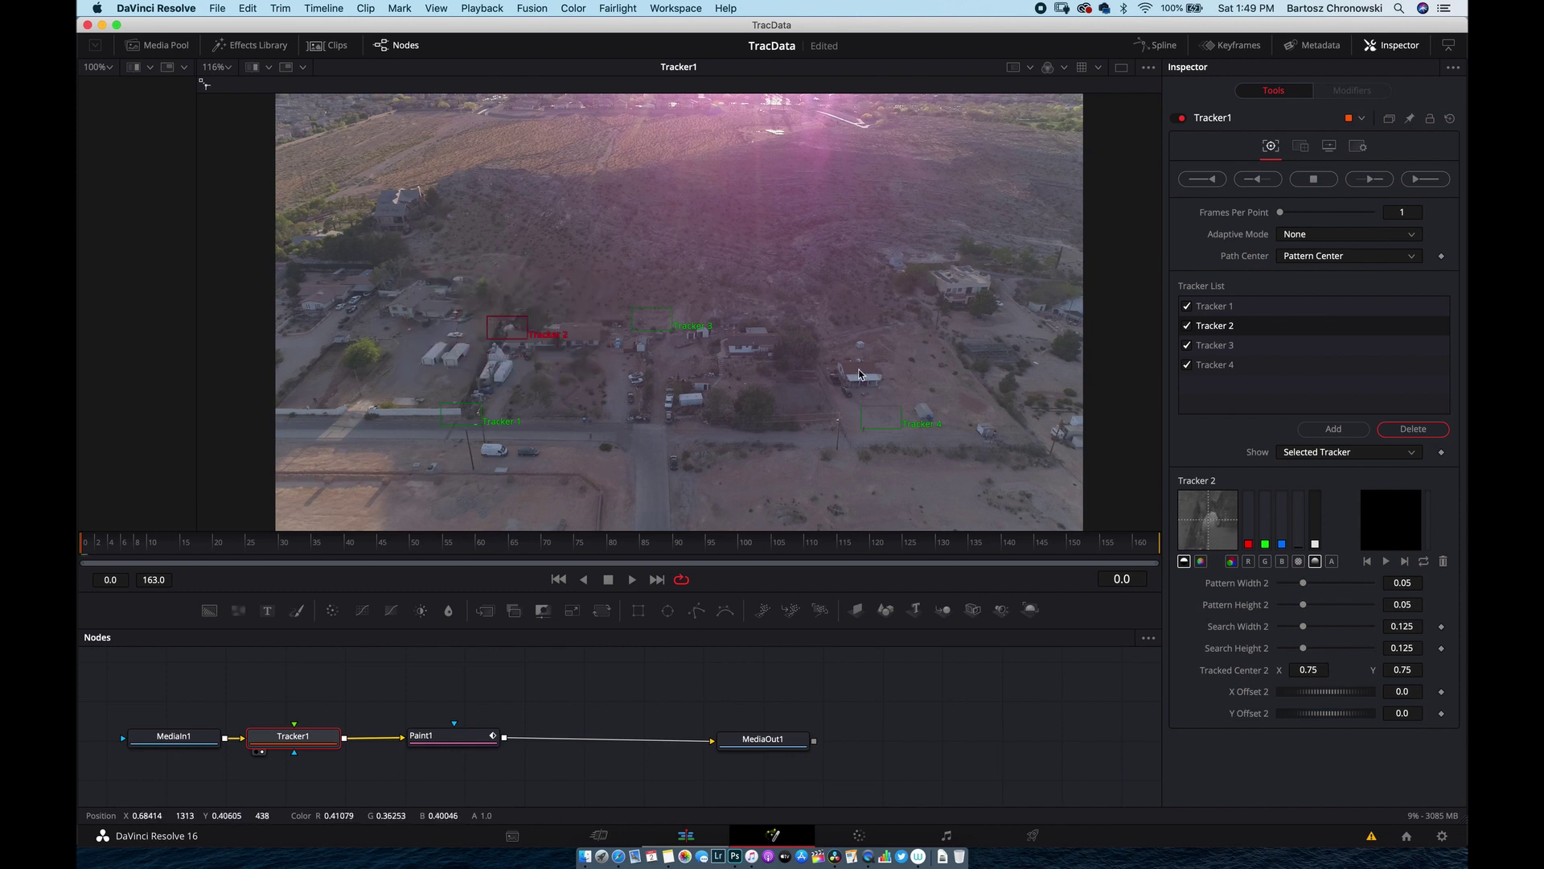
pyautogui.moveTo(861, 411); pyautogui.dragTo(626, 413)
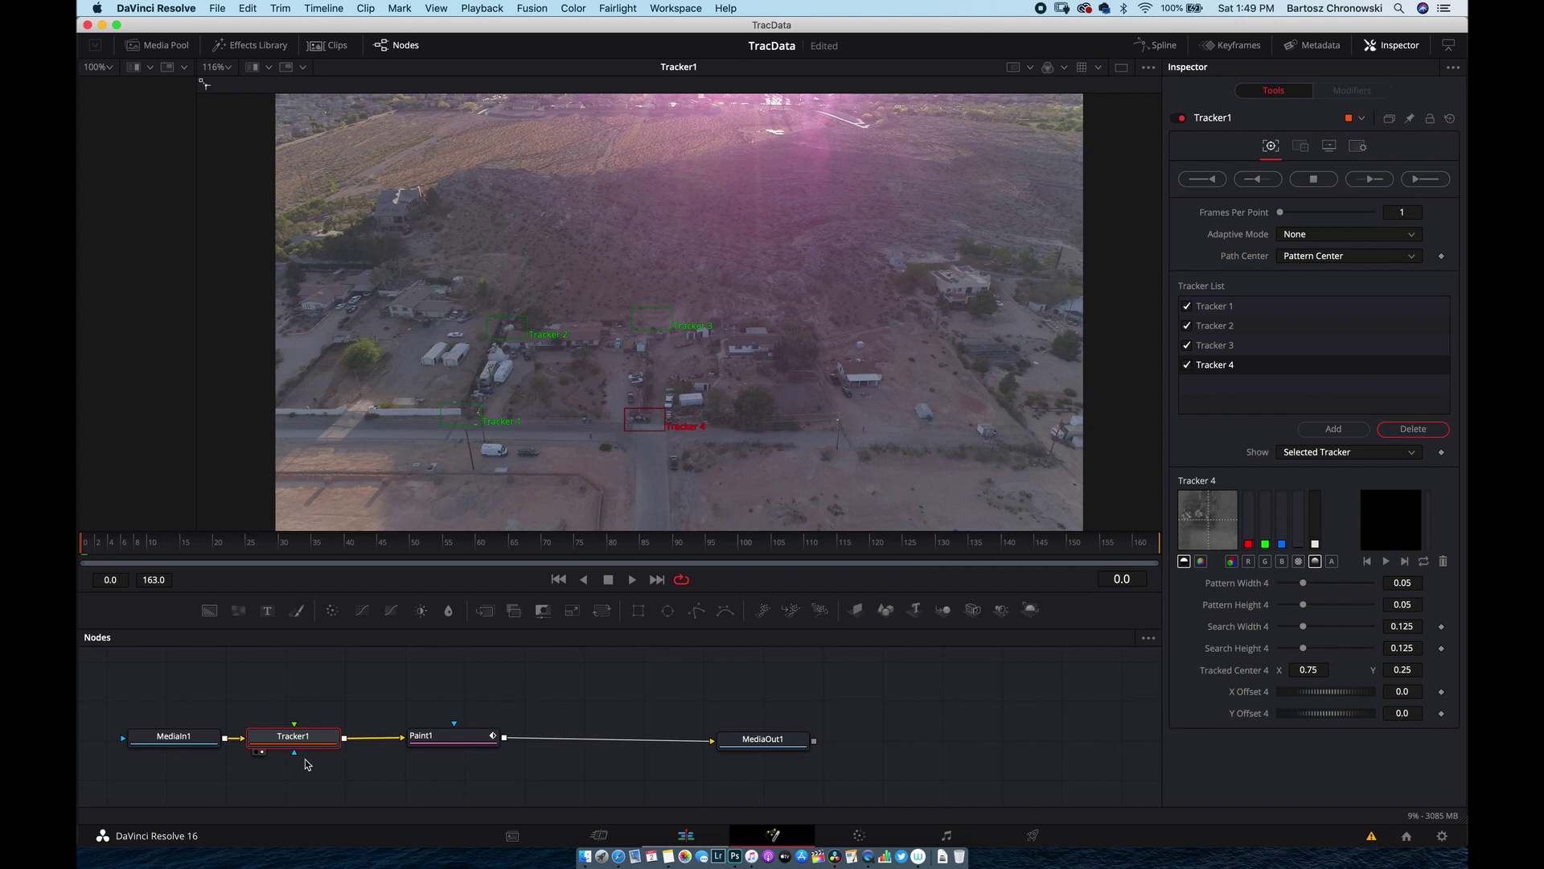
pyautogui.click(93, 550)
# Step: Track forward from frame 0 to 162 using Best match adaptive mode and 2 frames per point
pyautogui.moveTo(92, 551); pyautogui.dragTo(77, 551)
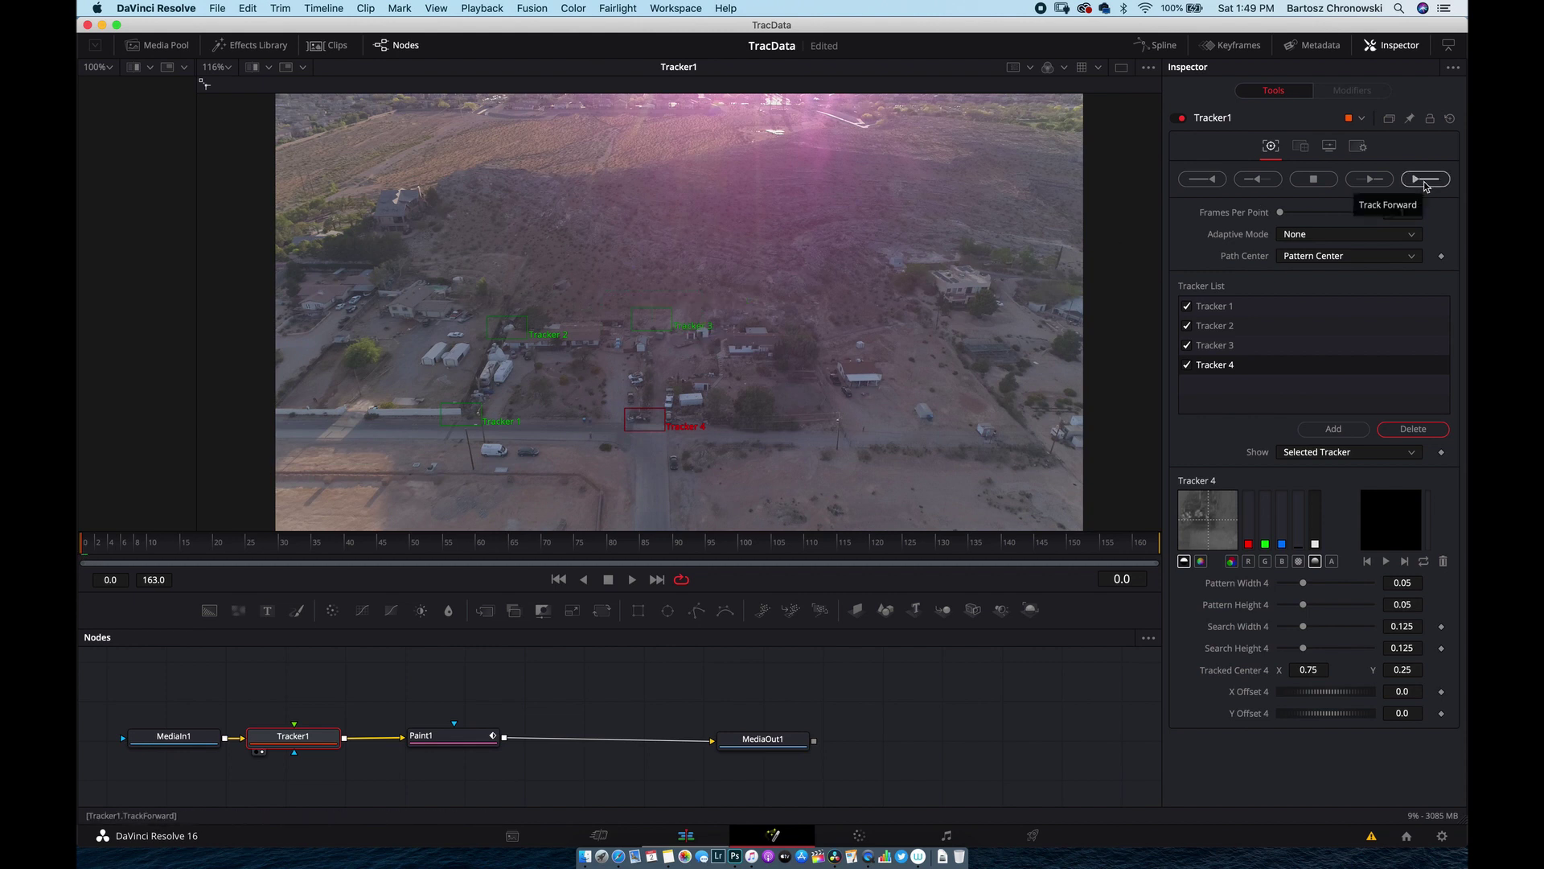
pyautogui.click(1307, 240)
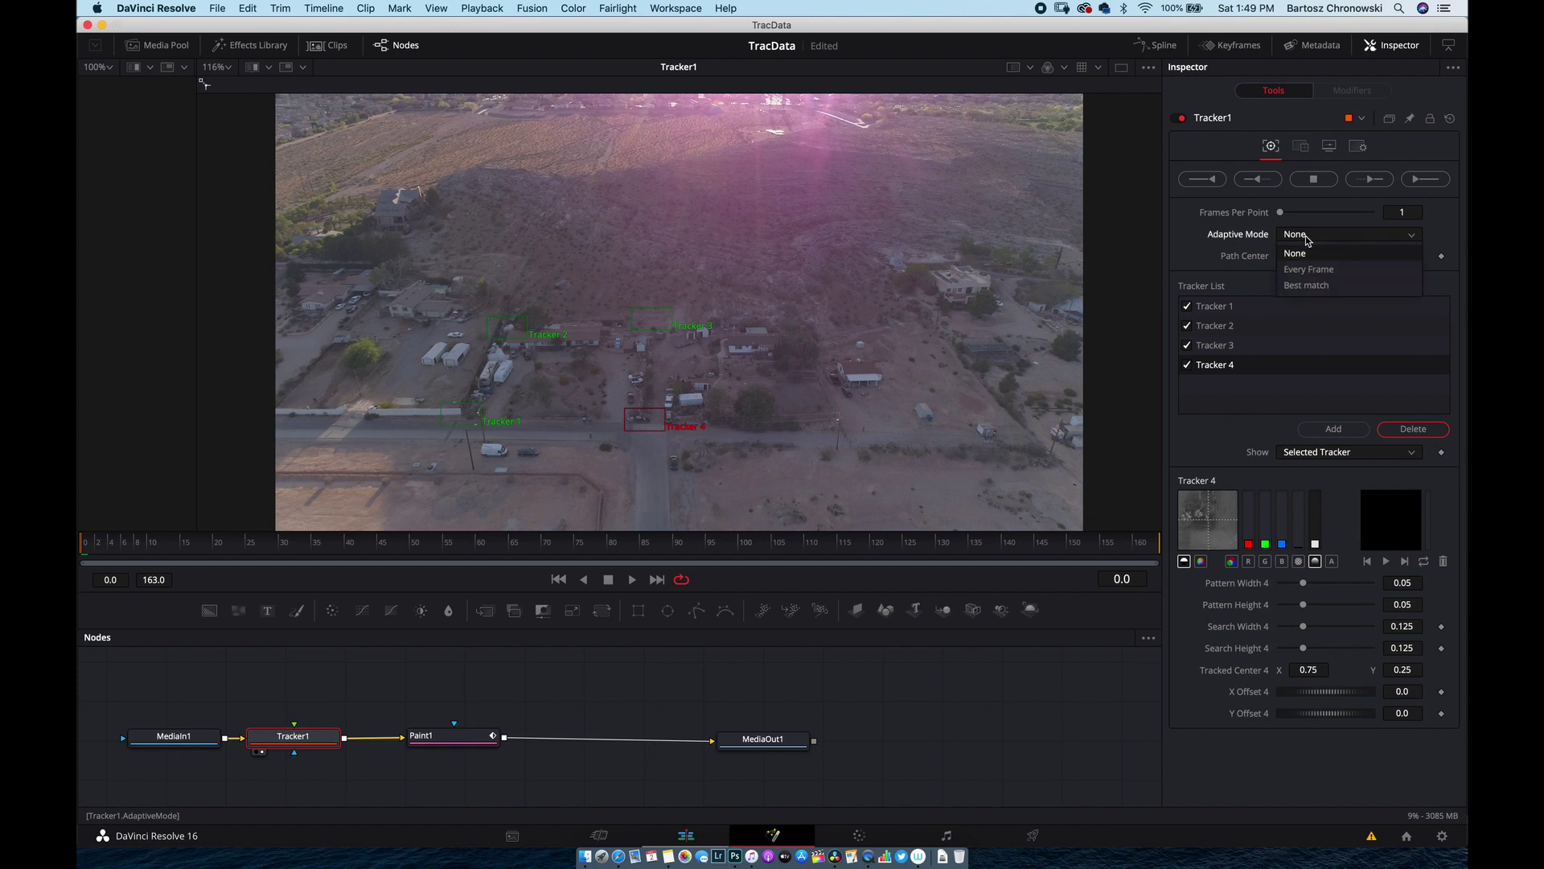
pyautogui.click(1339, 287)
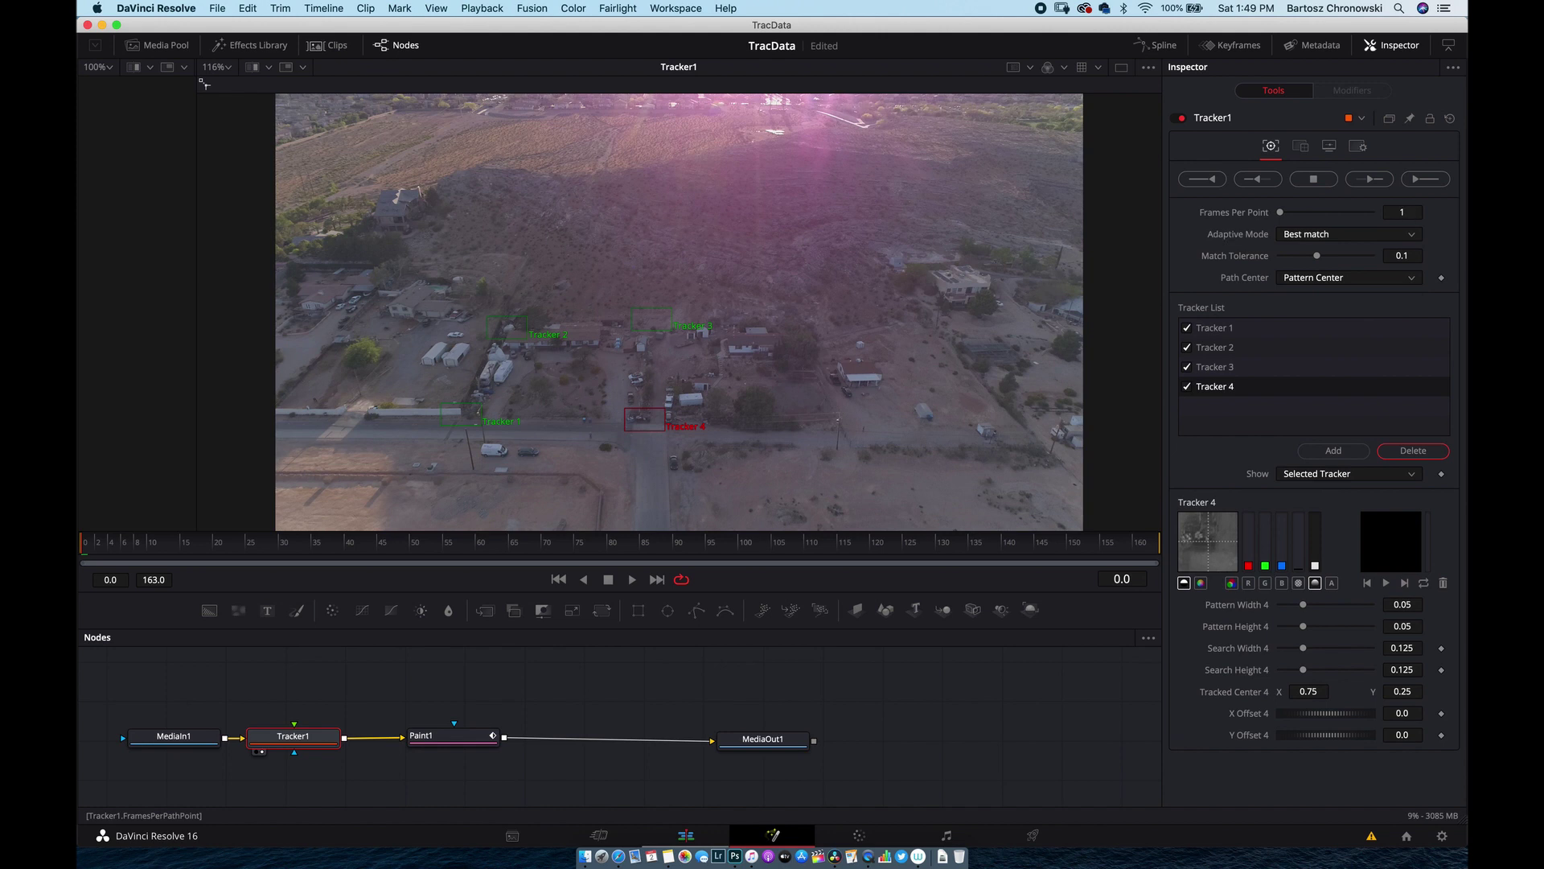
pyautogui.click(1407, 213)
pyautogui.write('2')
pyautogui.click(1423, 183)
pyautogui.click(1423, 182)
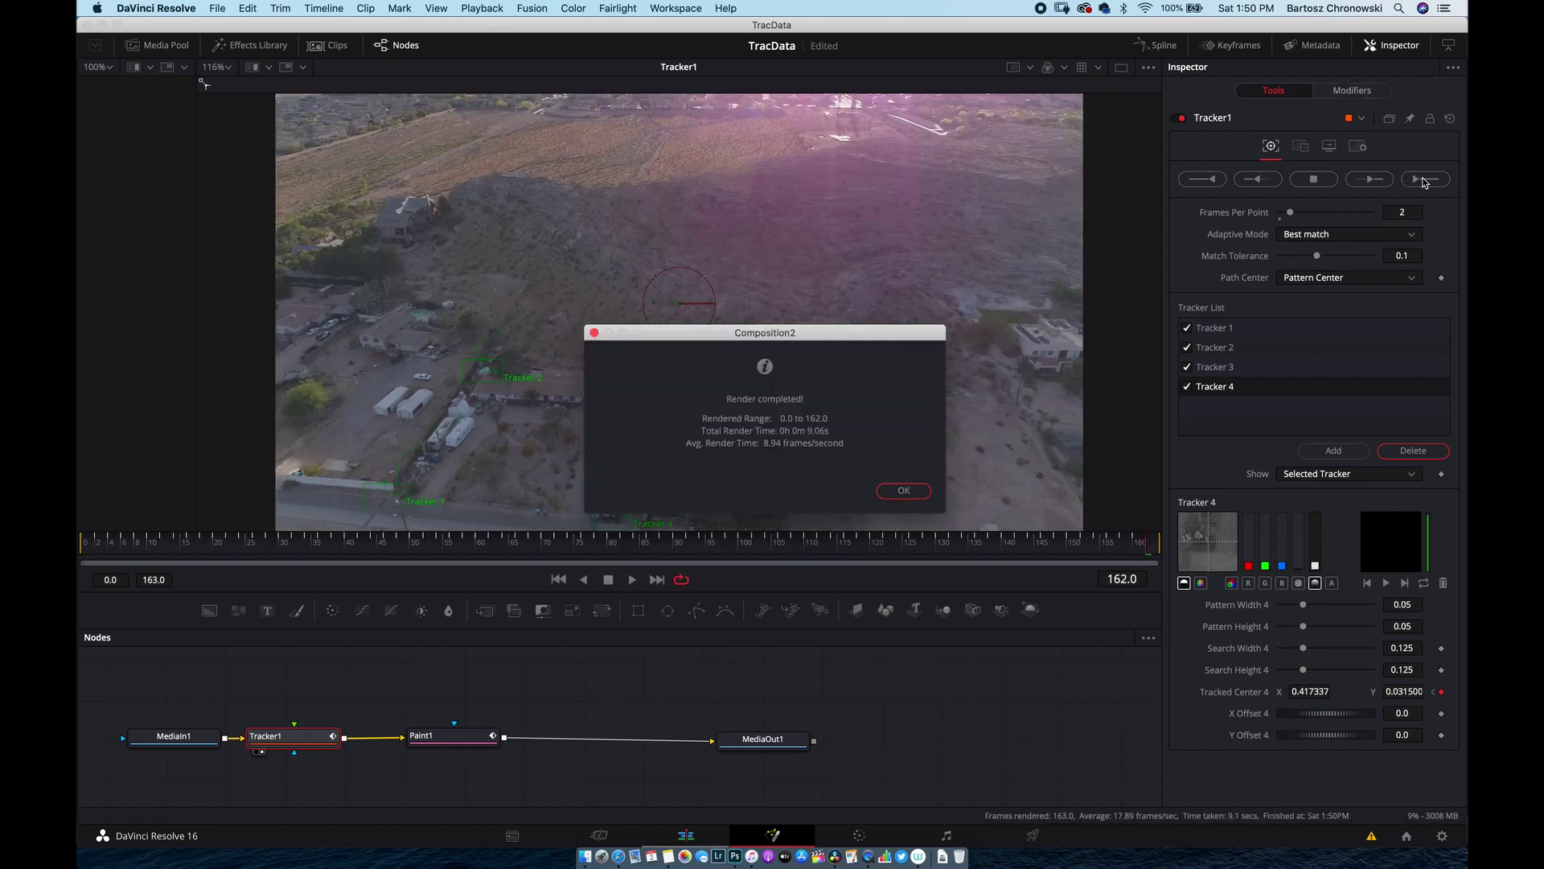
pyautogui.click(903, 493)
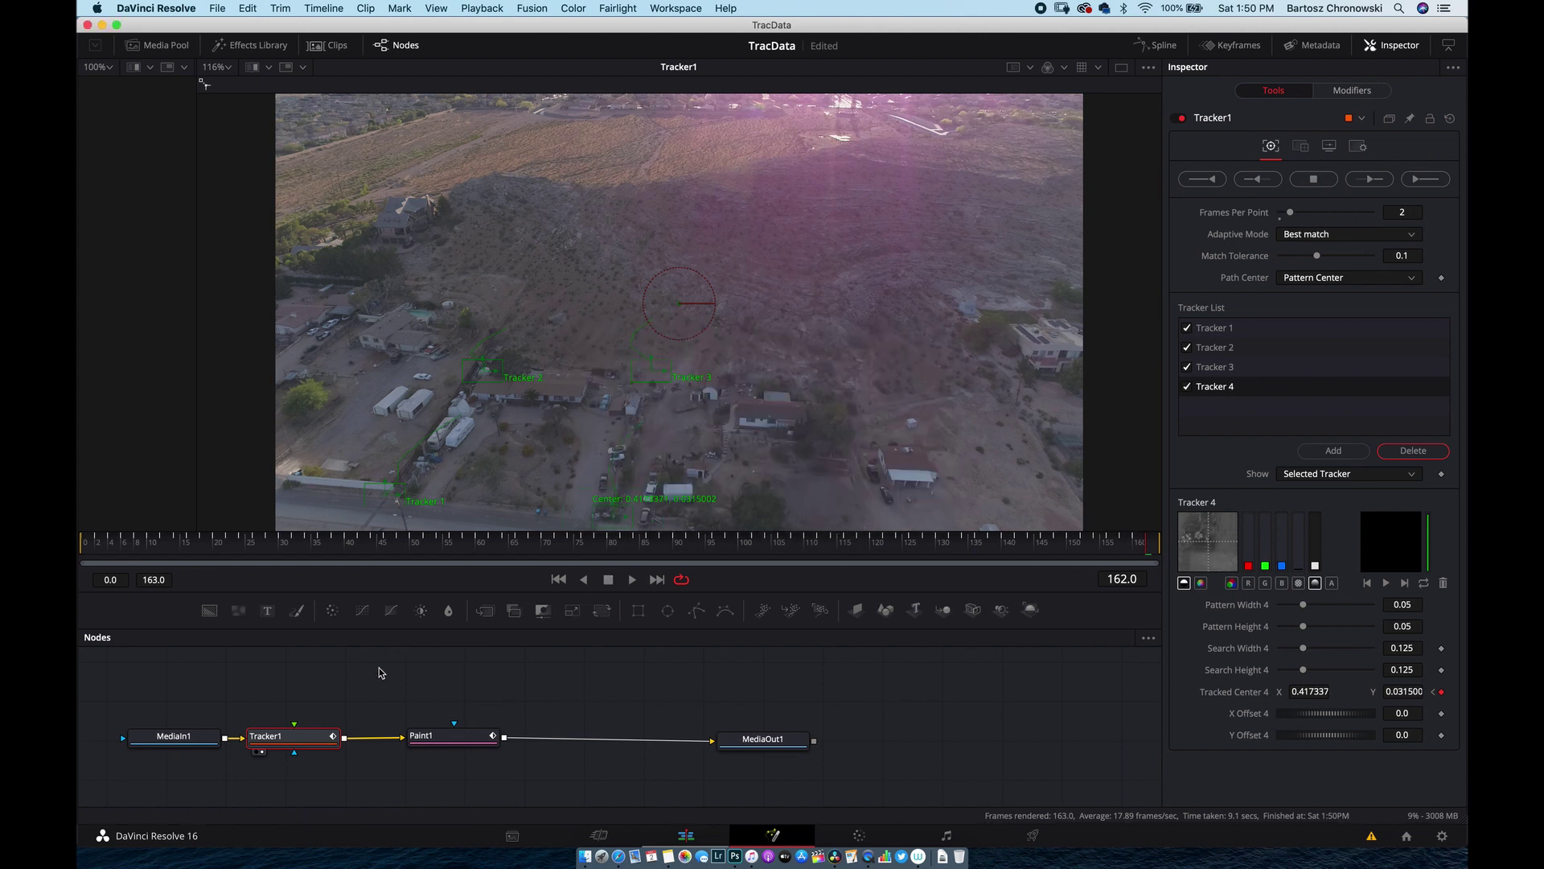
# Step: On Paint1's Modifiers tab, add an expression to the polyline stroke's Point 0
pyautogui.click(445, 742)
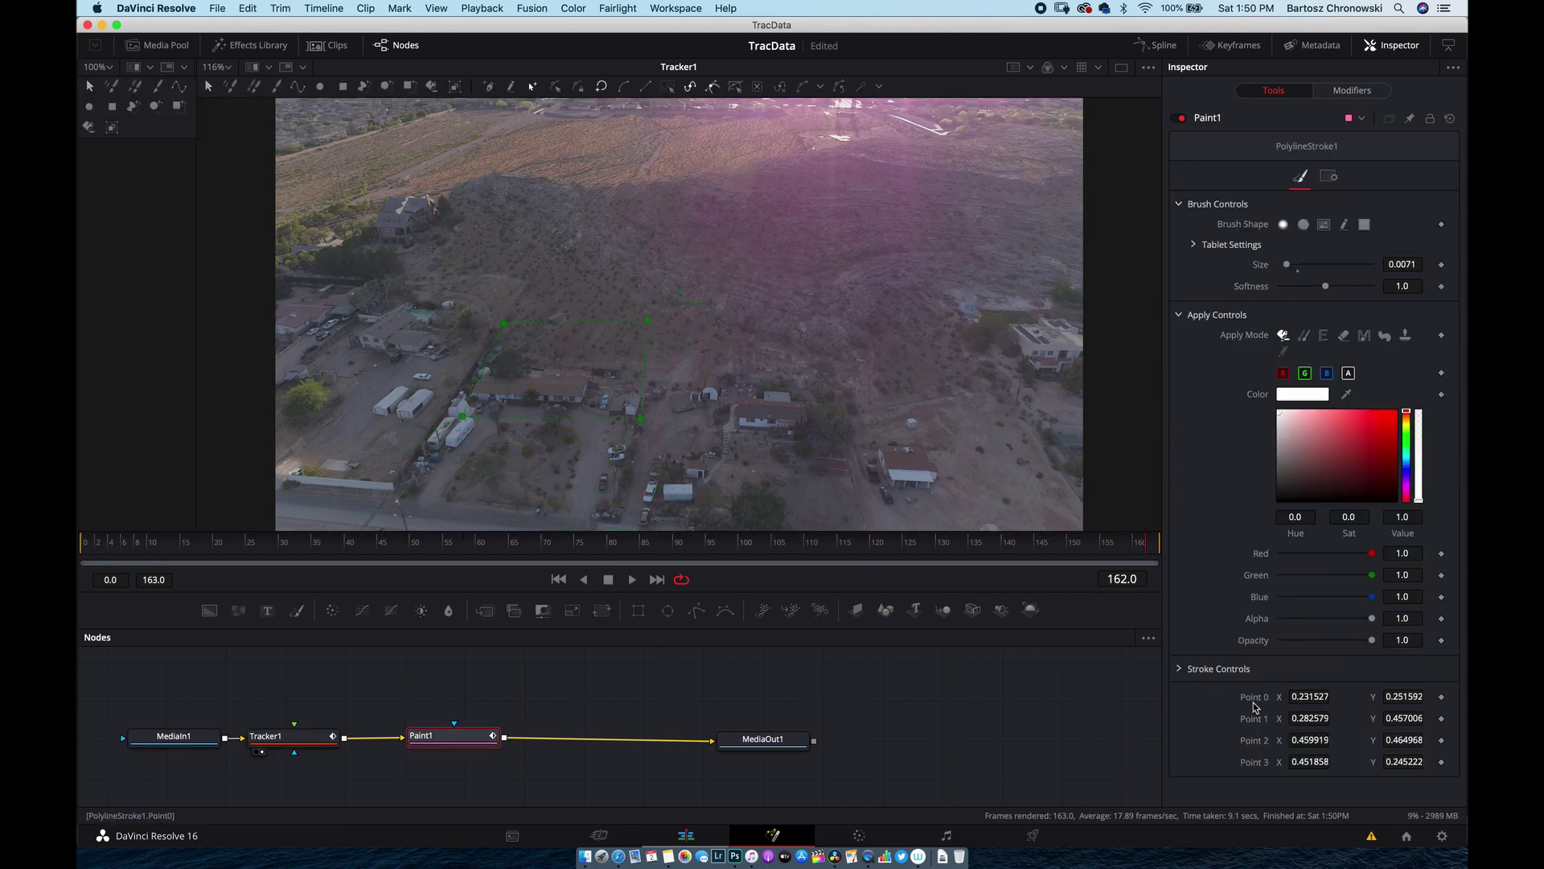
pyautogui.click(1351, 91)
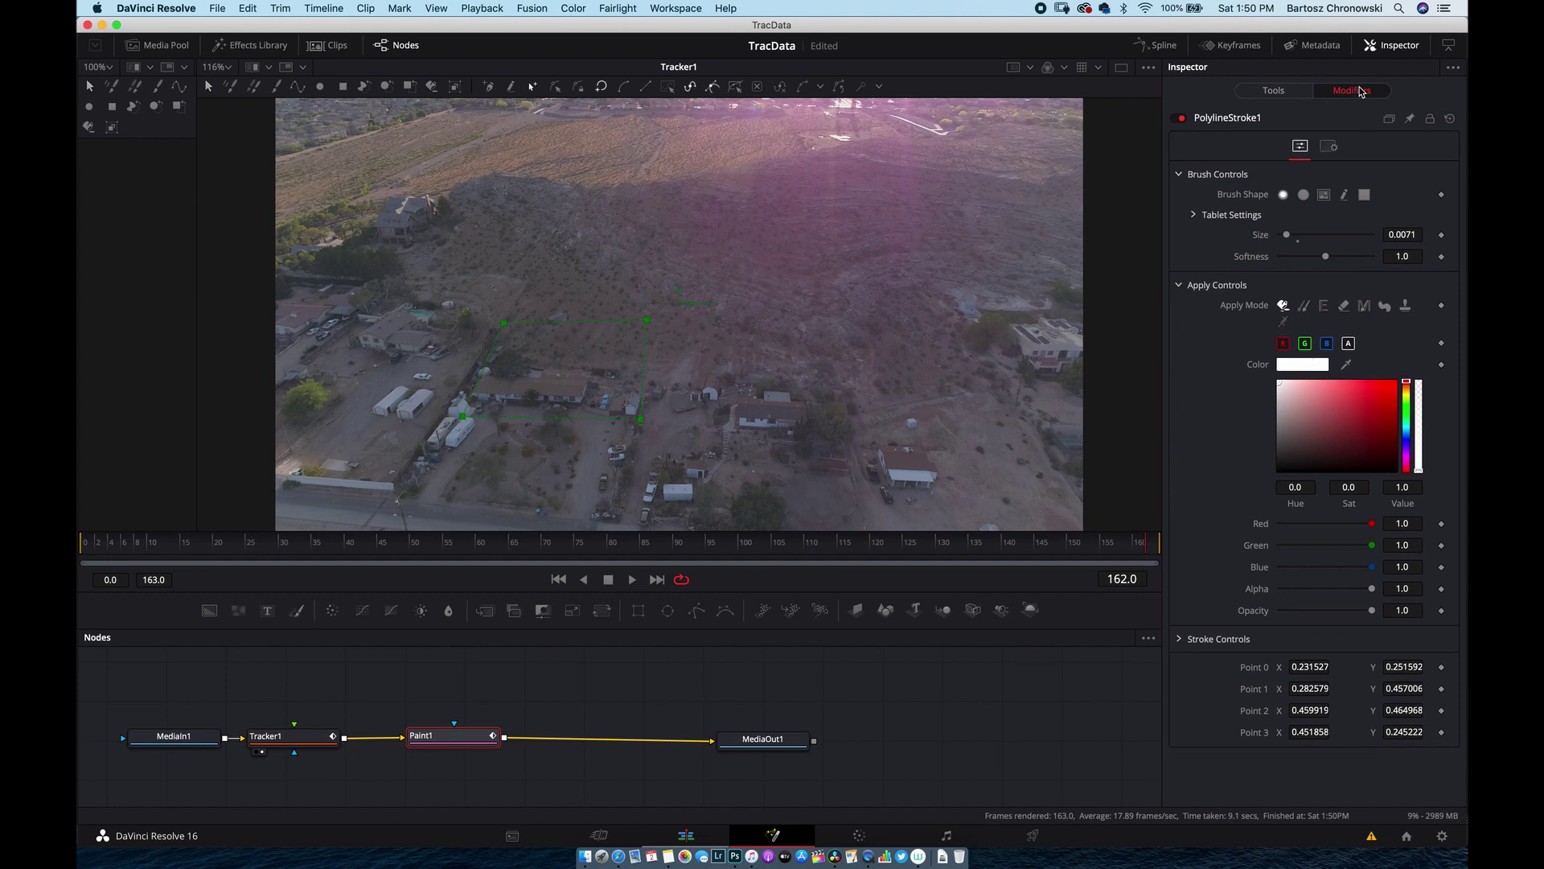
pyautogui.rightClick(1256, 671)
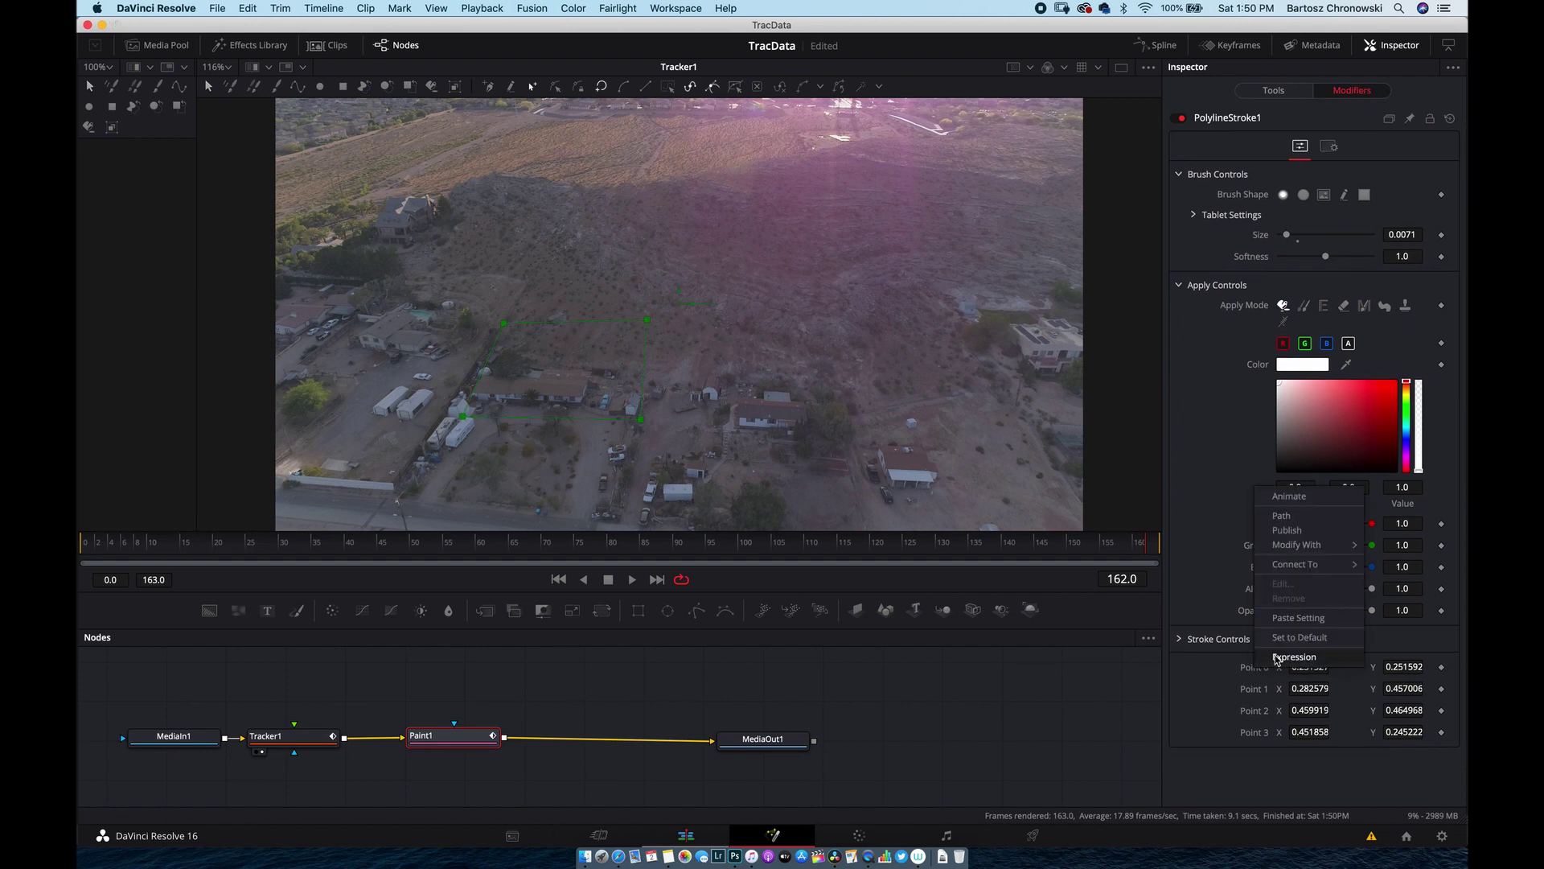
pyautogui.click(1275, 659)
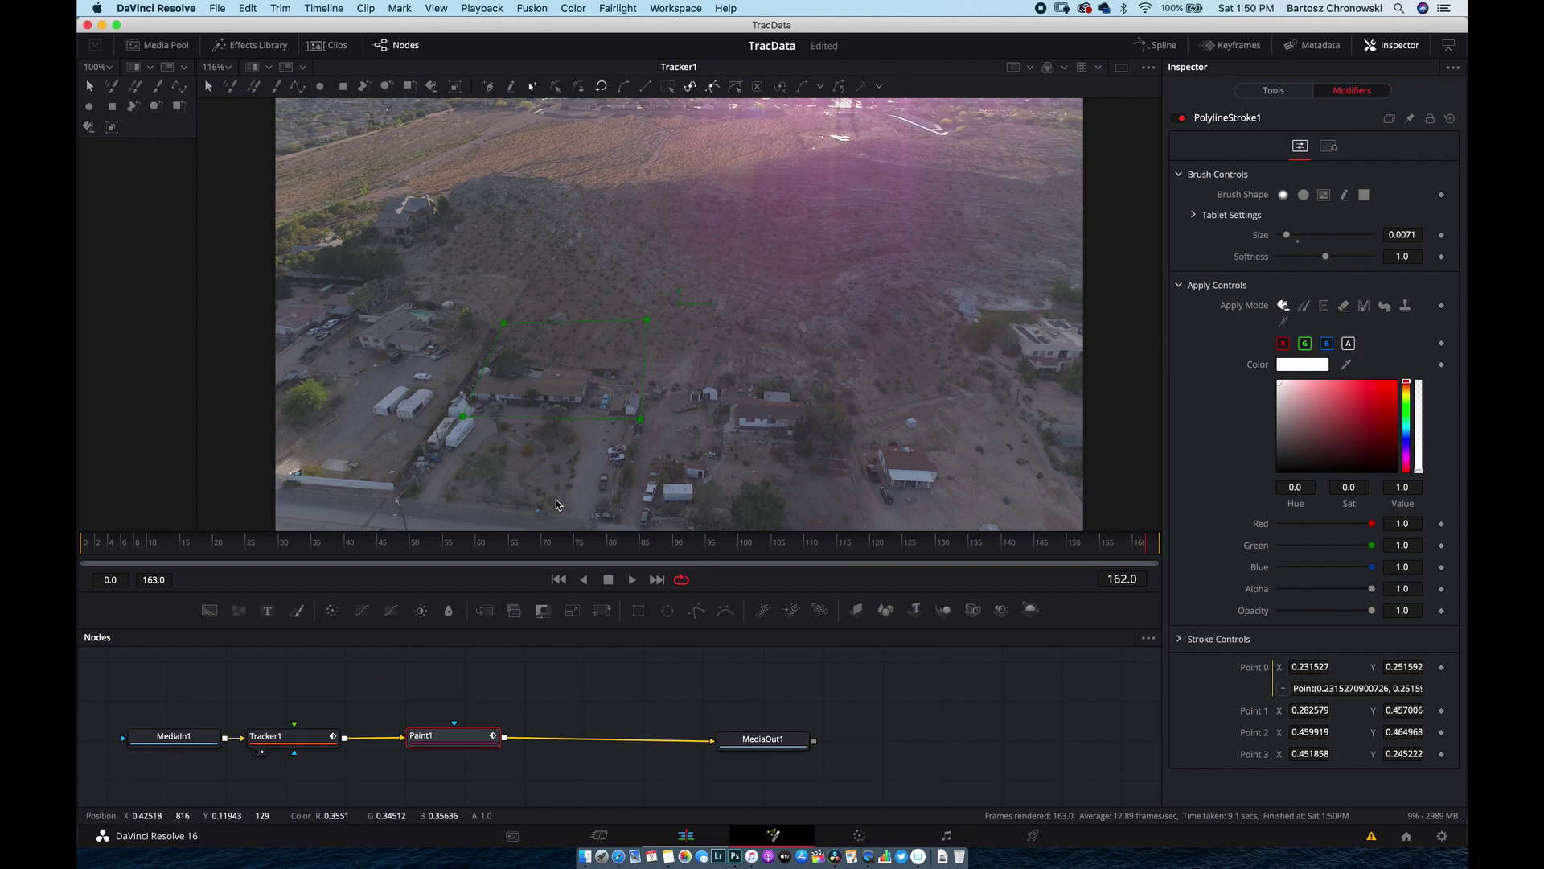
pyautogui.click(464, 418)
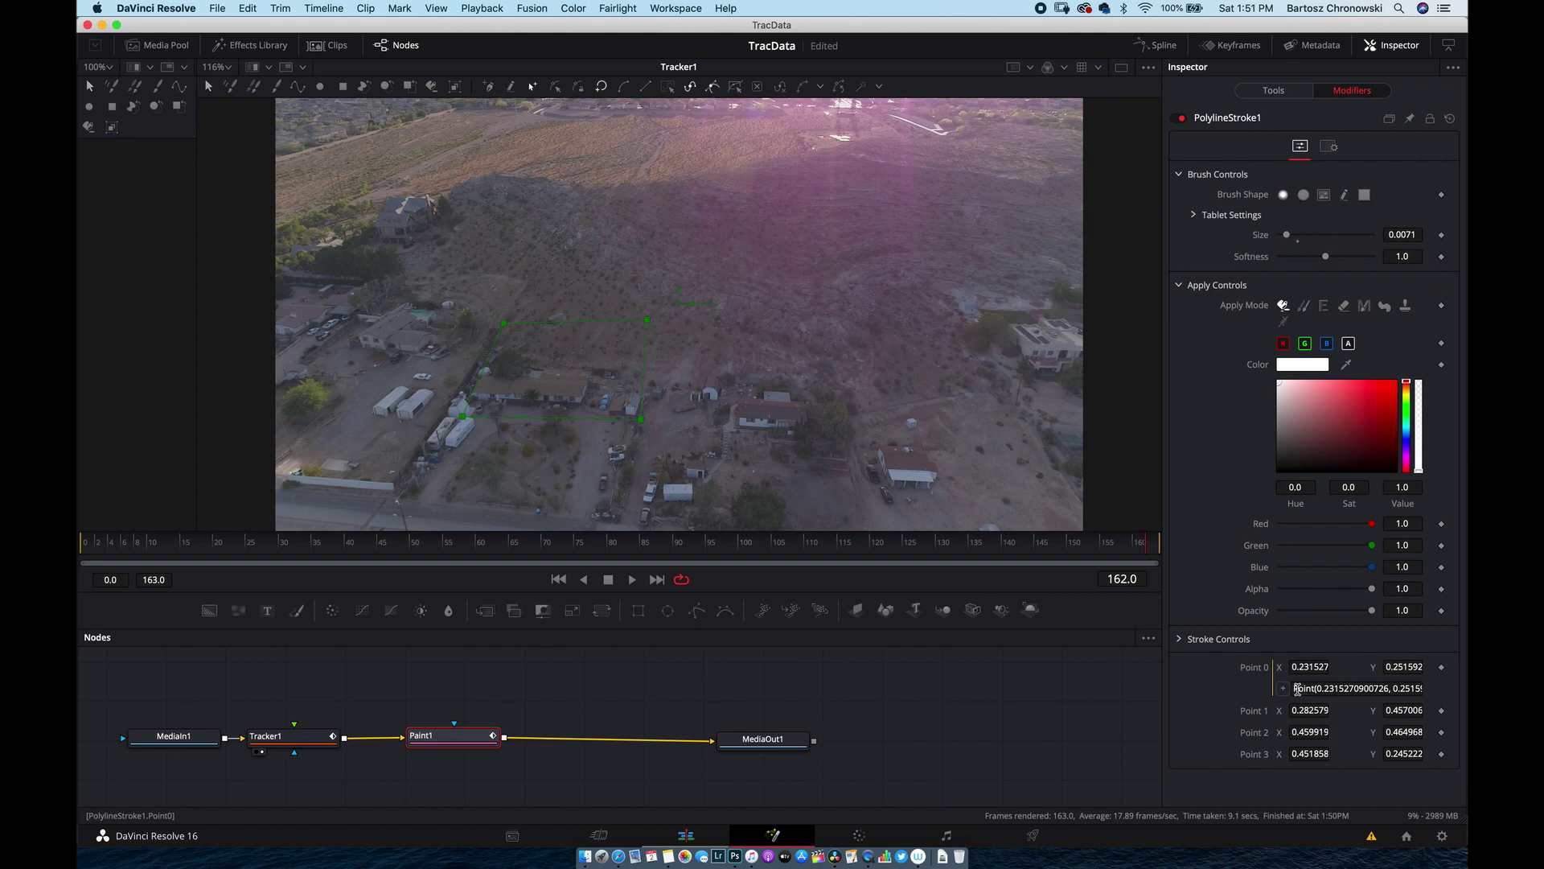
# Step: Replace Point 0's fixed-coordinate expression with Tracker1.Tracked1 and check Tracker1's four tracker paths
pyautogui.moveTo(1297, 689); pyautogui.dragTo(1421, 688)
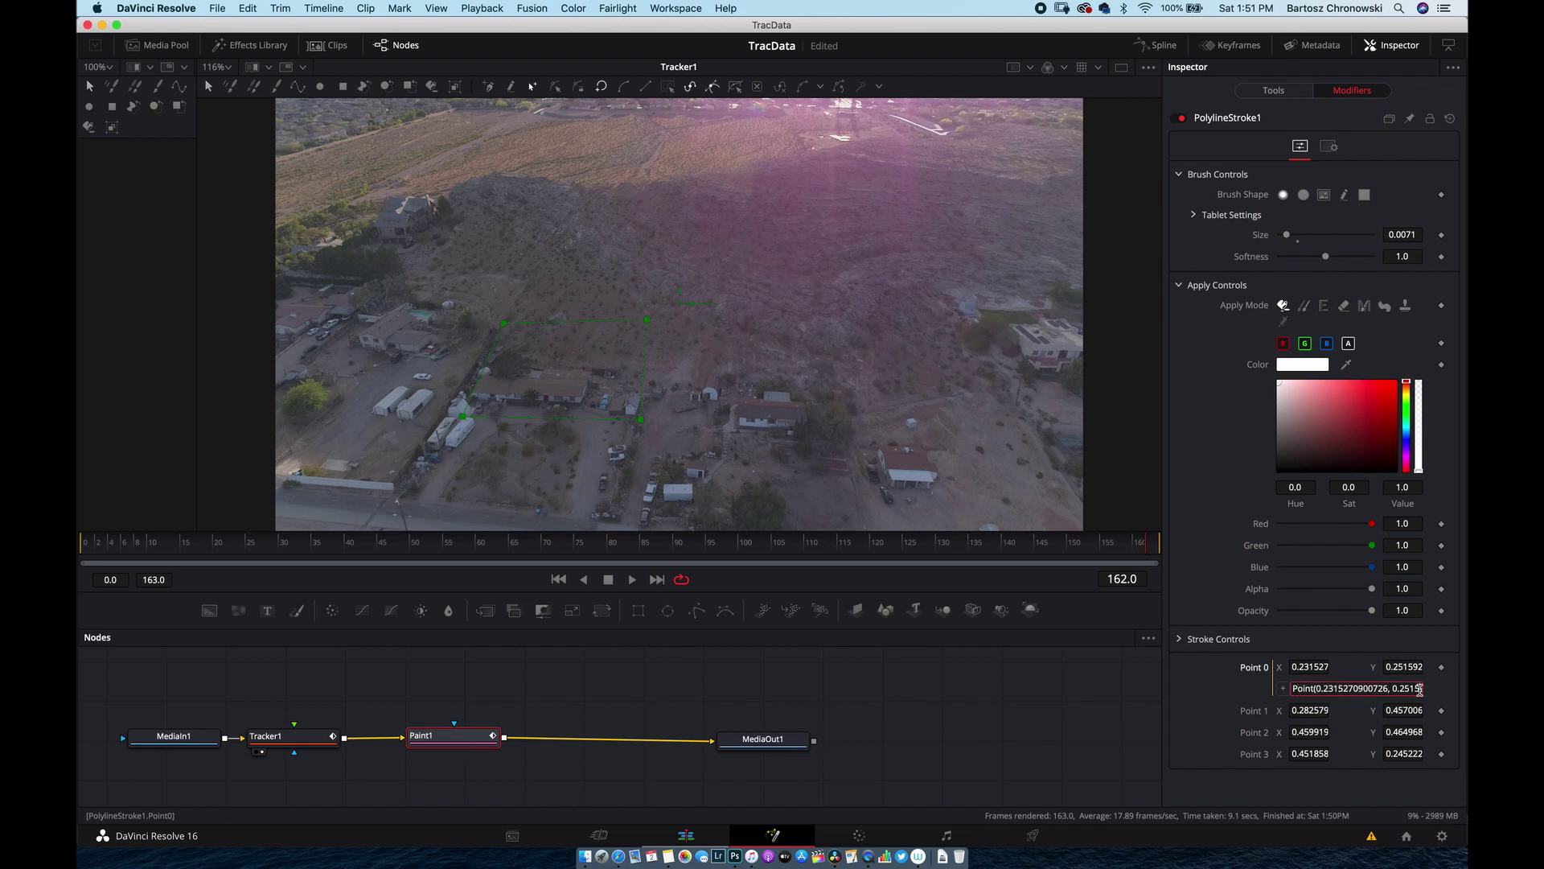
pyautogui.moveTo(1421, 688); pyautogui.dragTo(1421, 690)
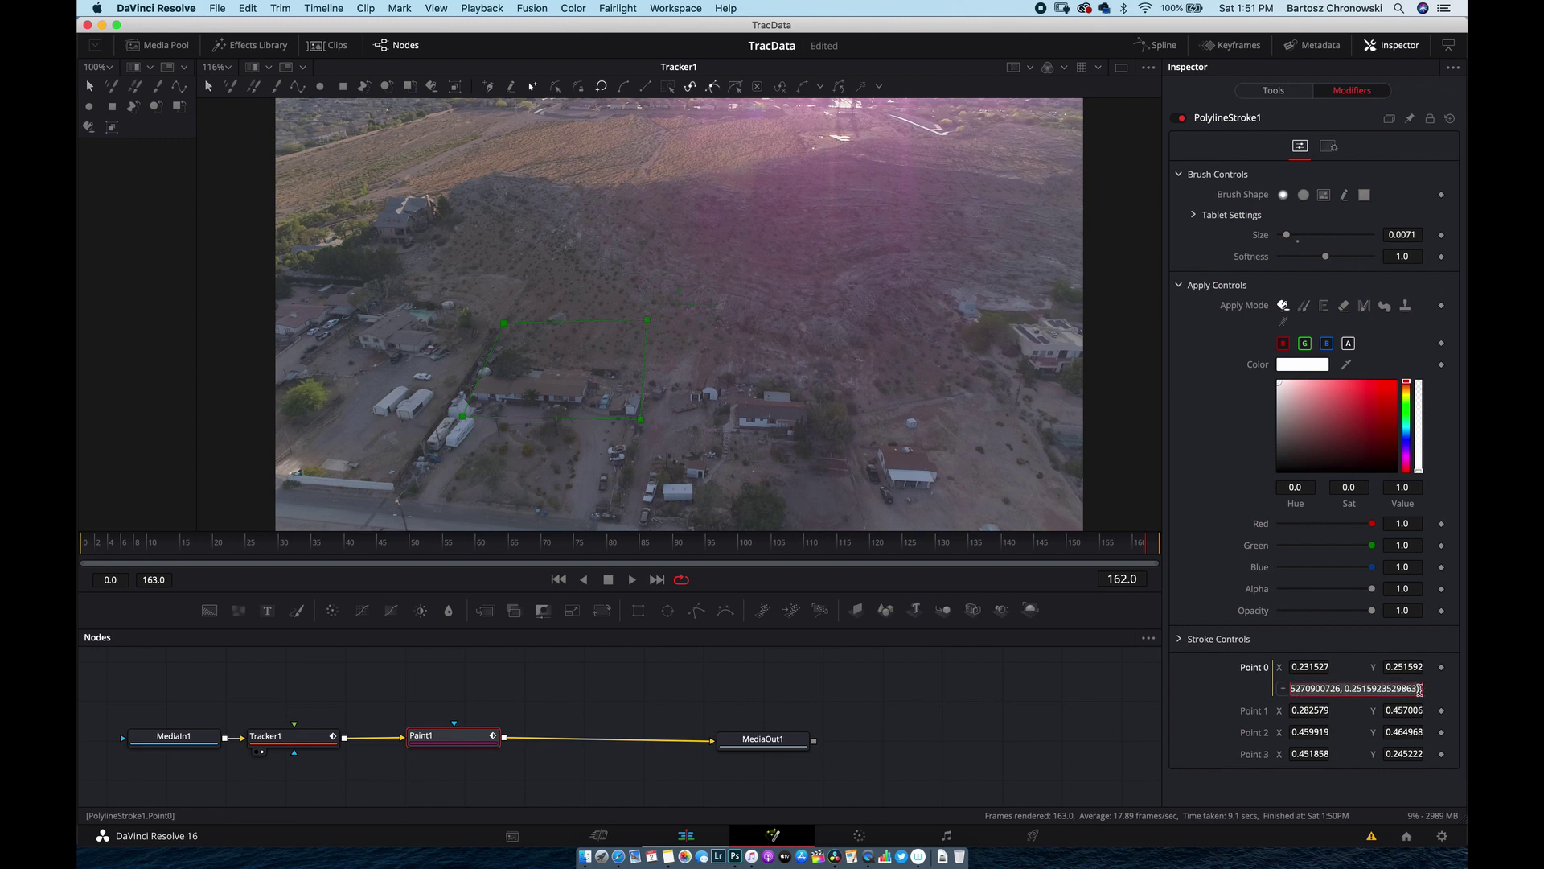
pyautogui.press('BackSpace')
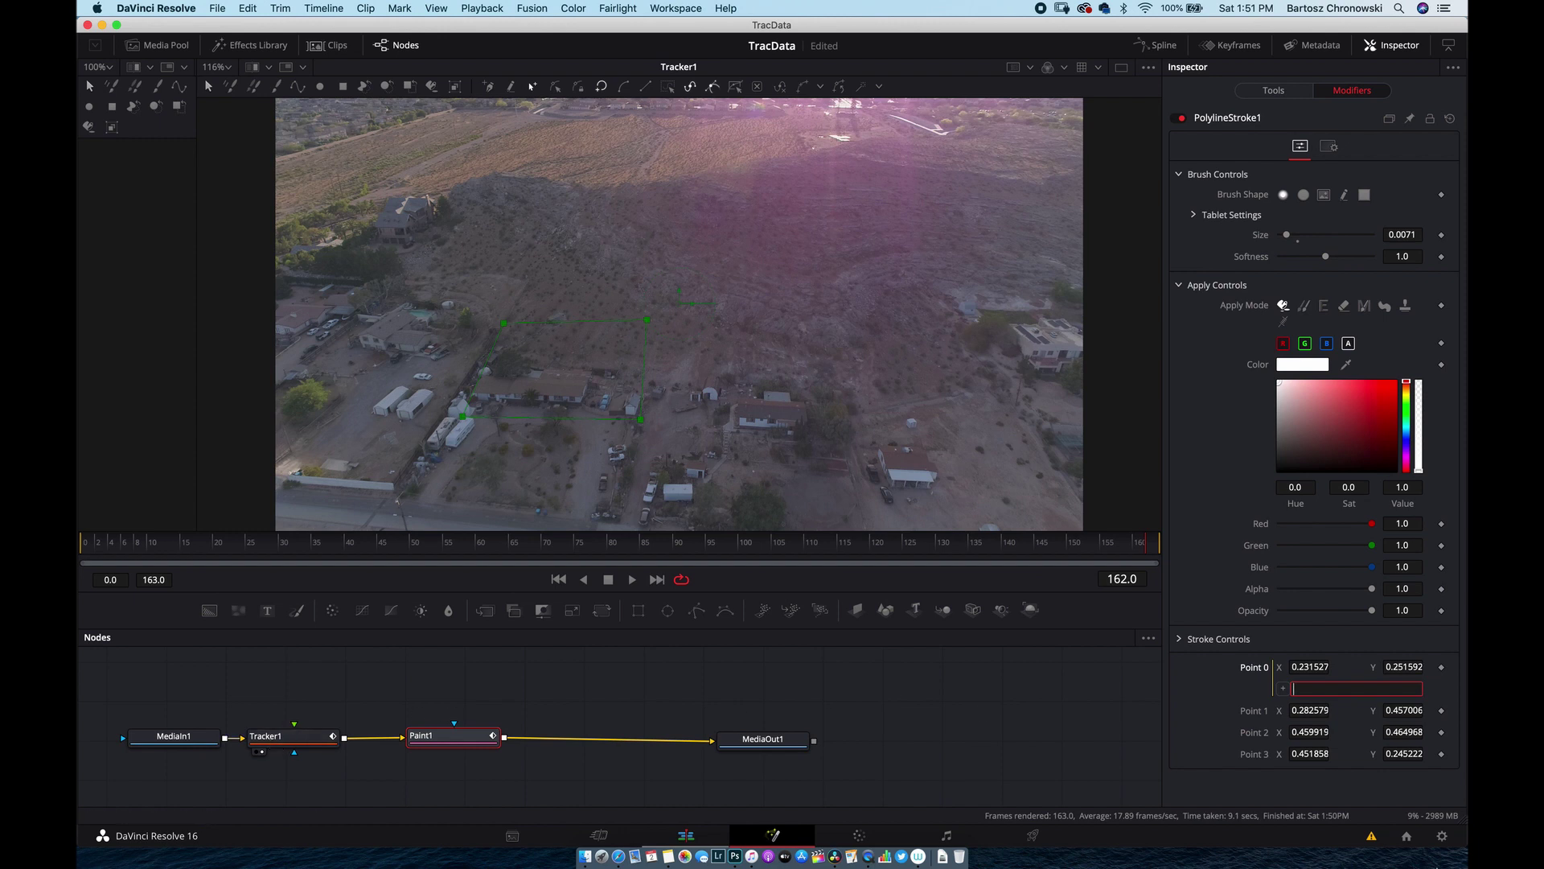
pyautogui.write('Tr')
pyautogui.write('acker1.Tracked1')
pyautogui.click(277, 743)
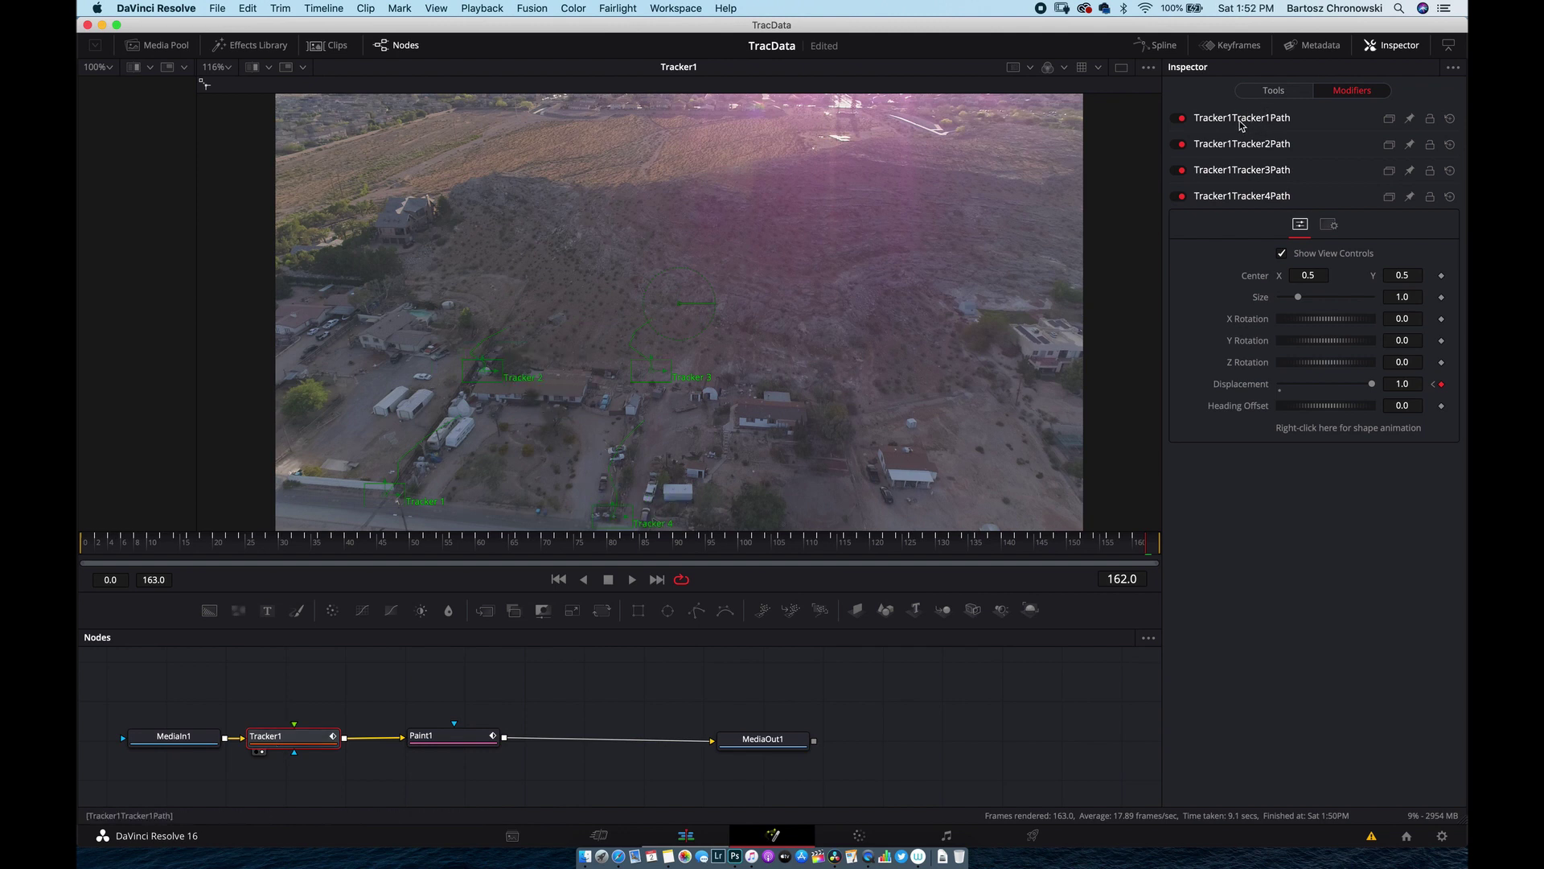
pyautogui.click(1279, 93)
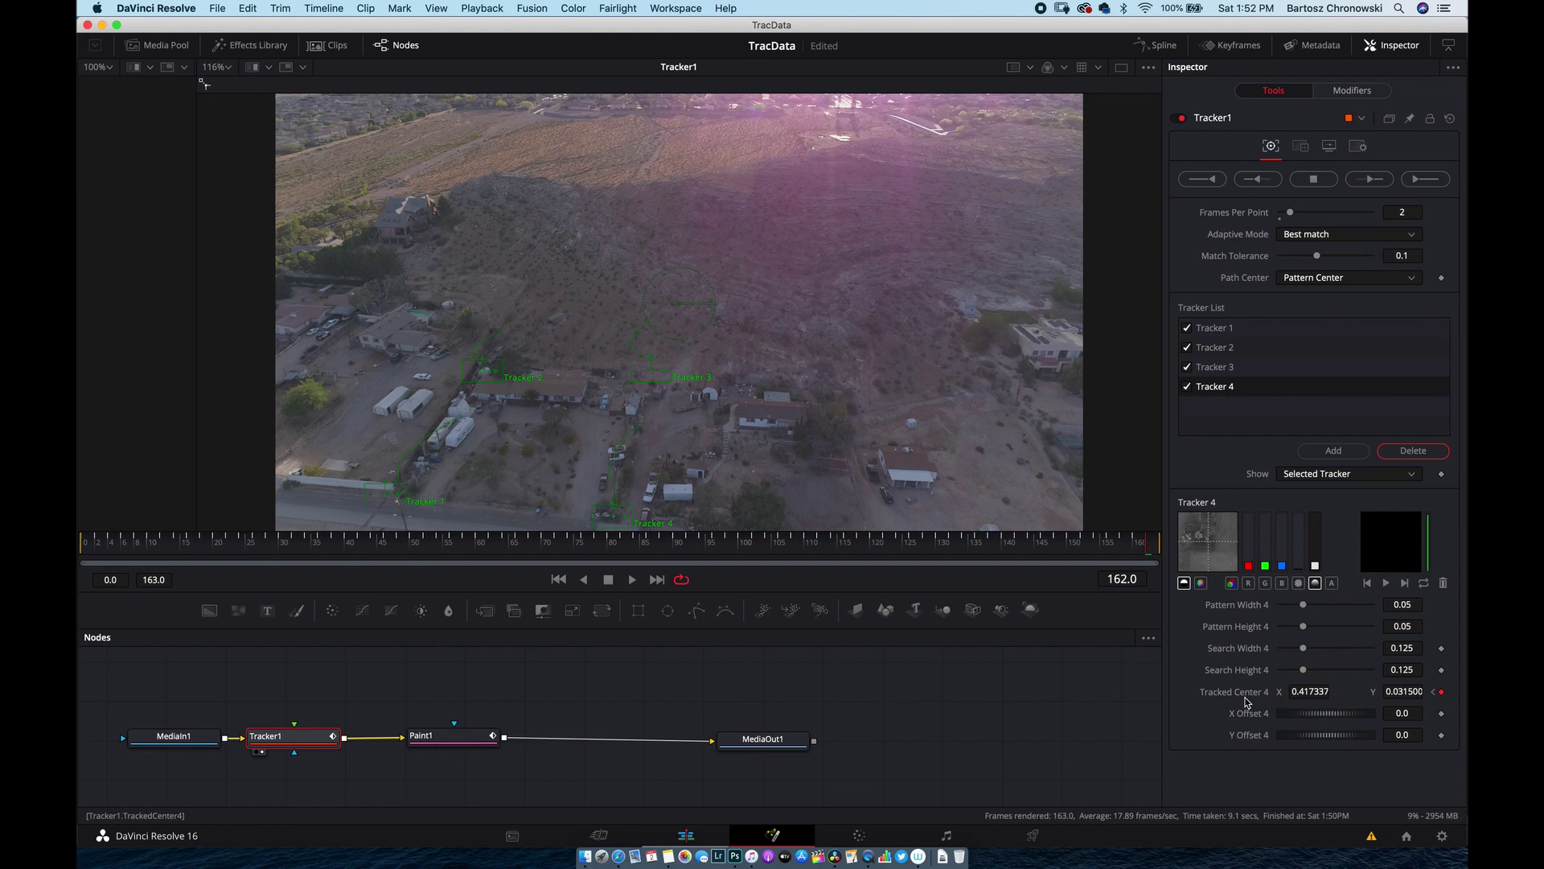
pyautogui.click(1234, 329)
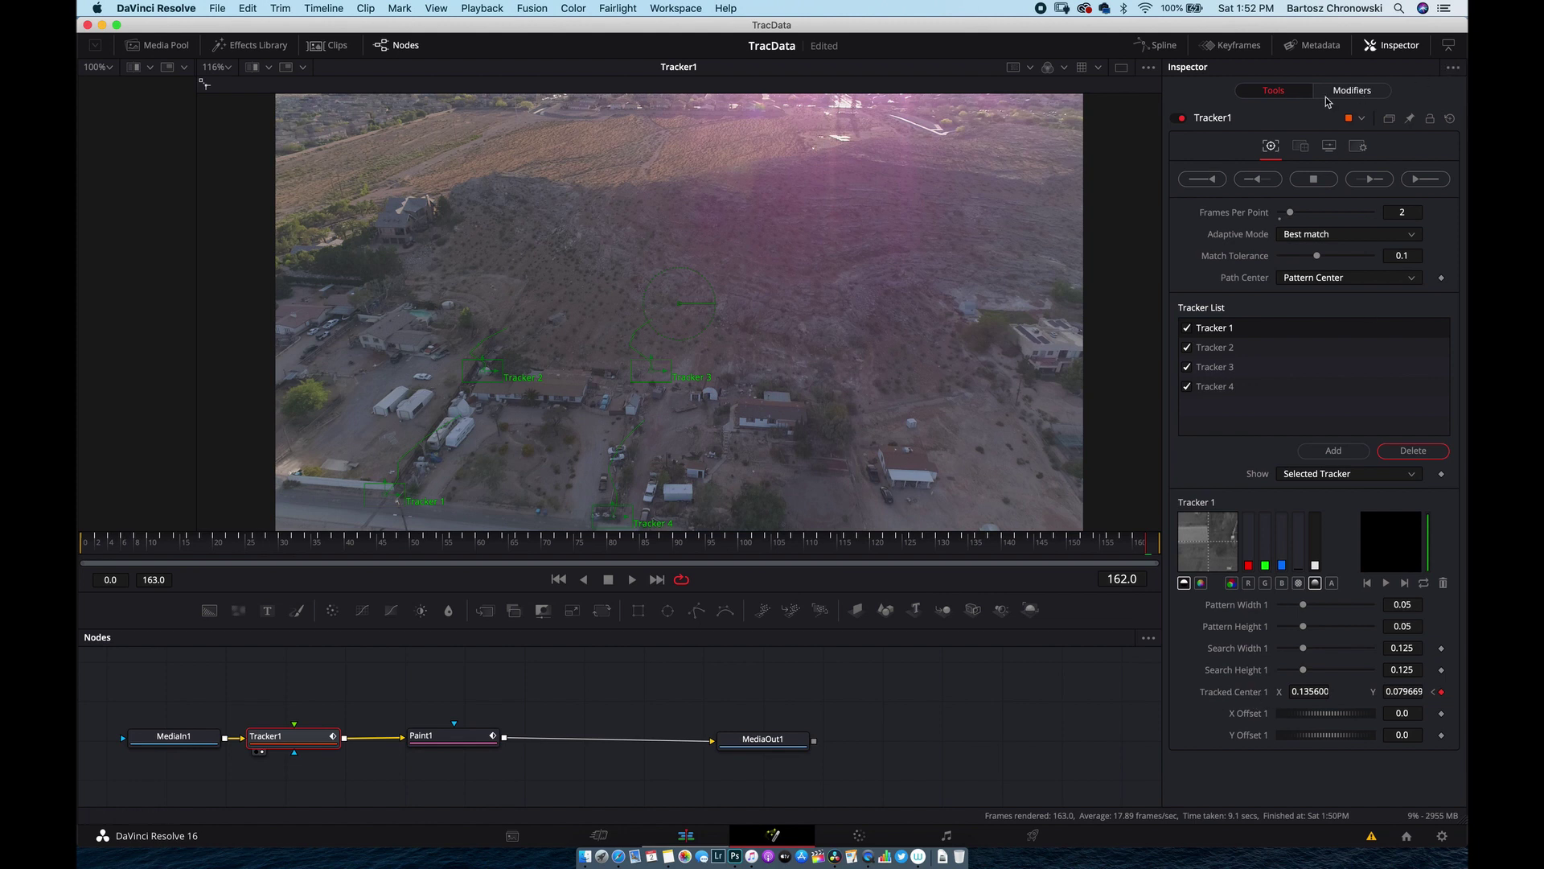
pyautogui.click(456, 735)
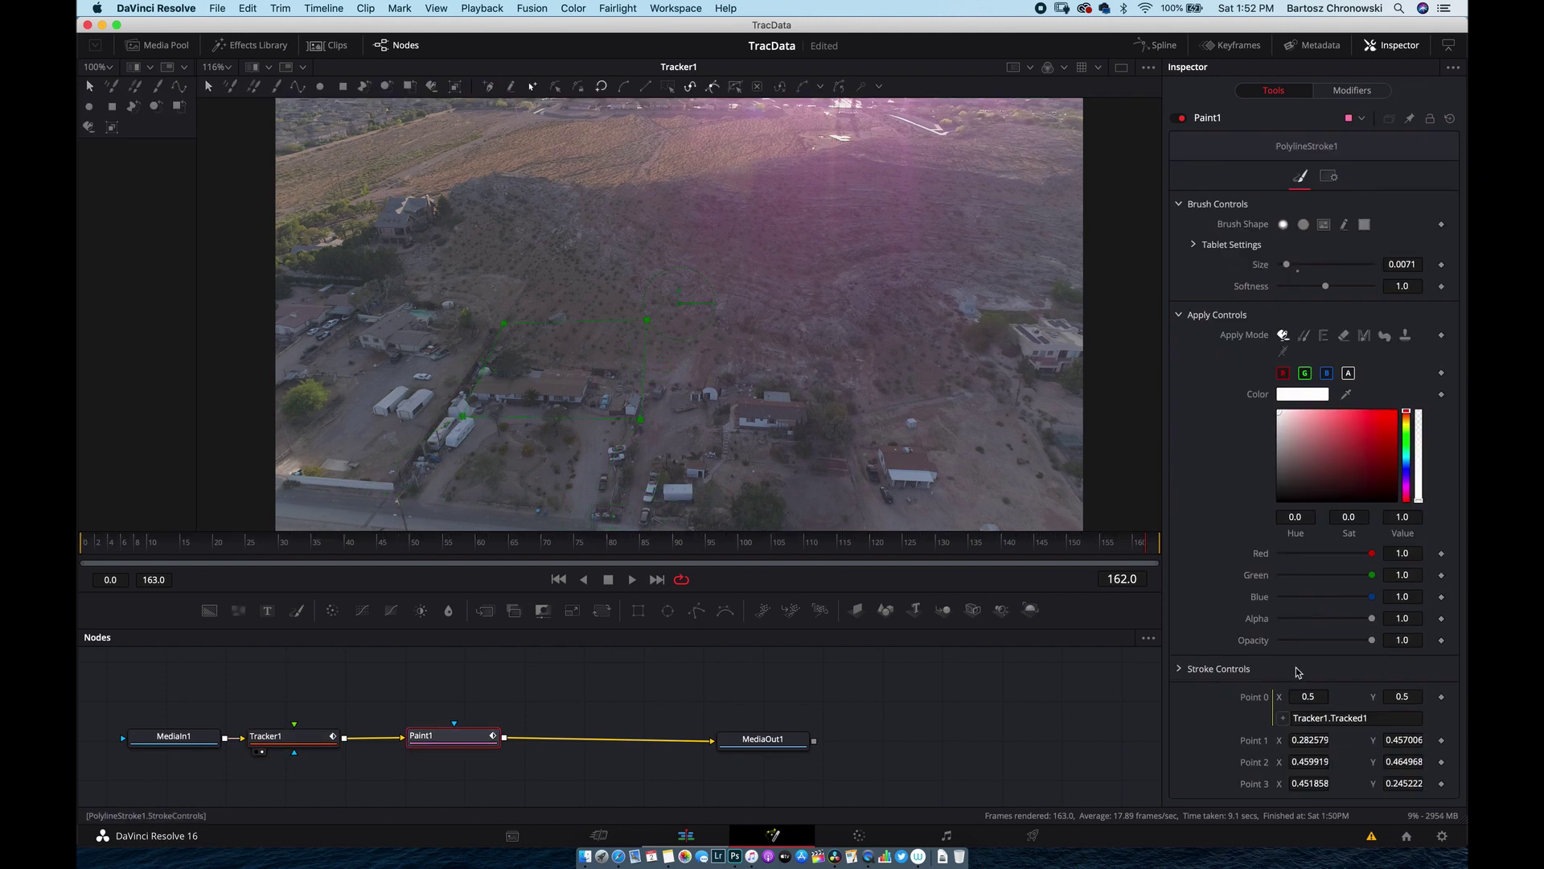
# Step: Correct Point 0's expression to Tracker1.TrackedCenter1 and commit it
pyautogui.click(1367, 717)
pyautogui.write('C')
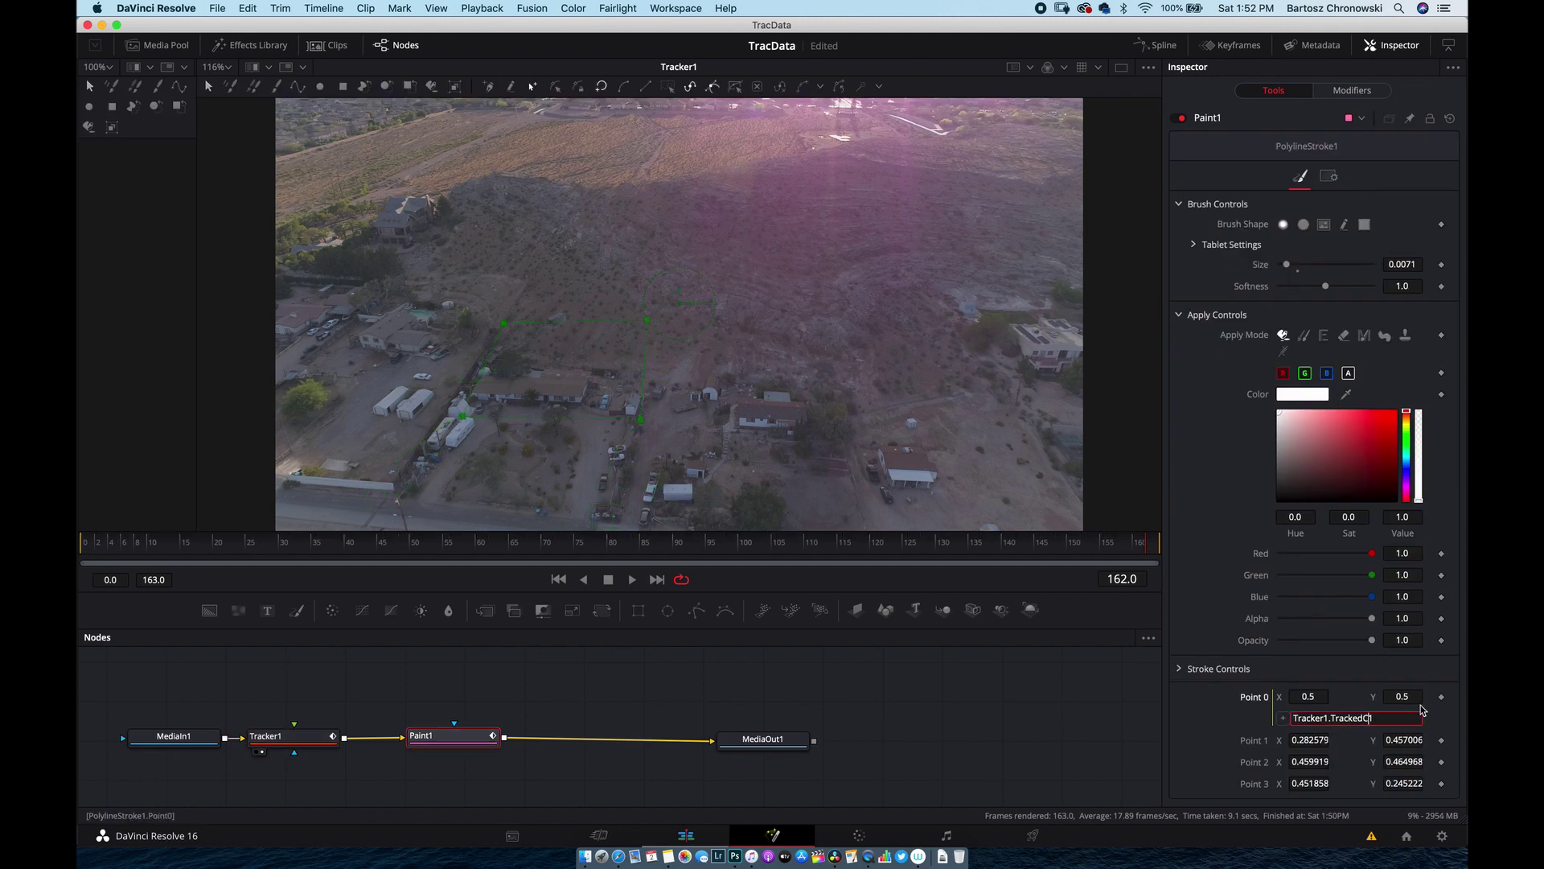
pyautogui.write('enter1')
pyautogui.moveTo(1400, 720); pyautogui.dragTo(1284, 720)
pyautogui.press('super+c')
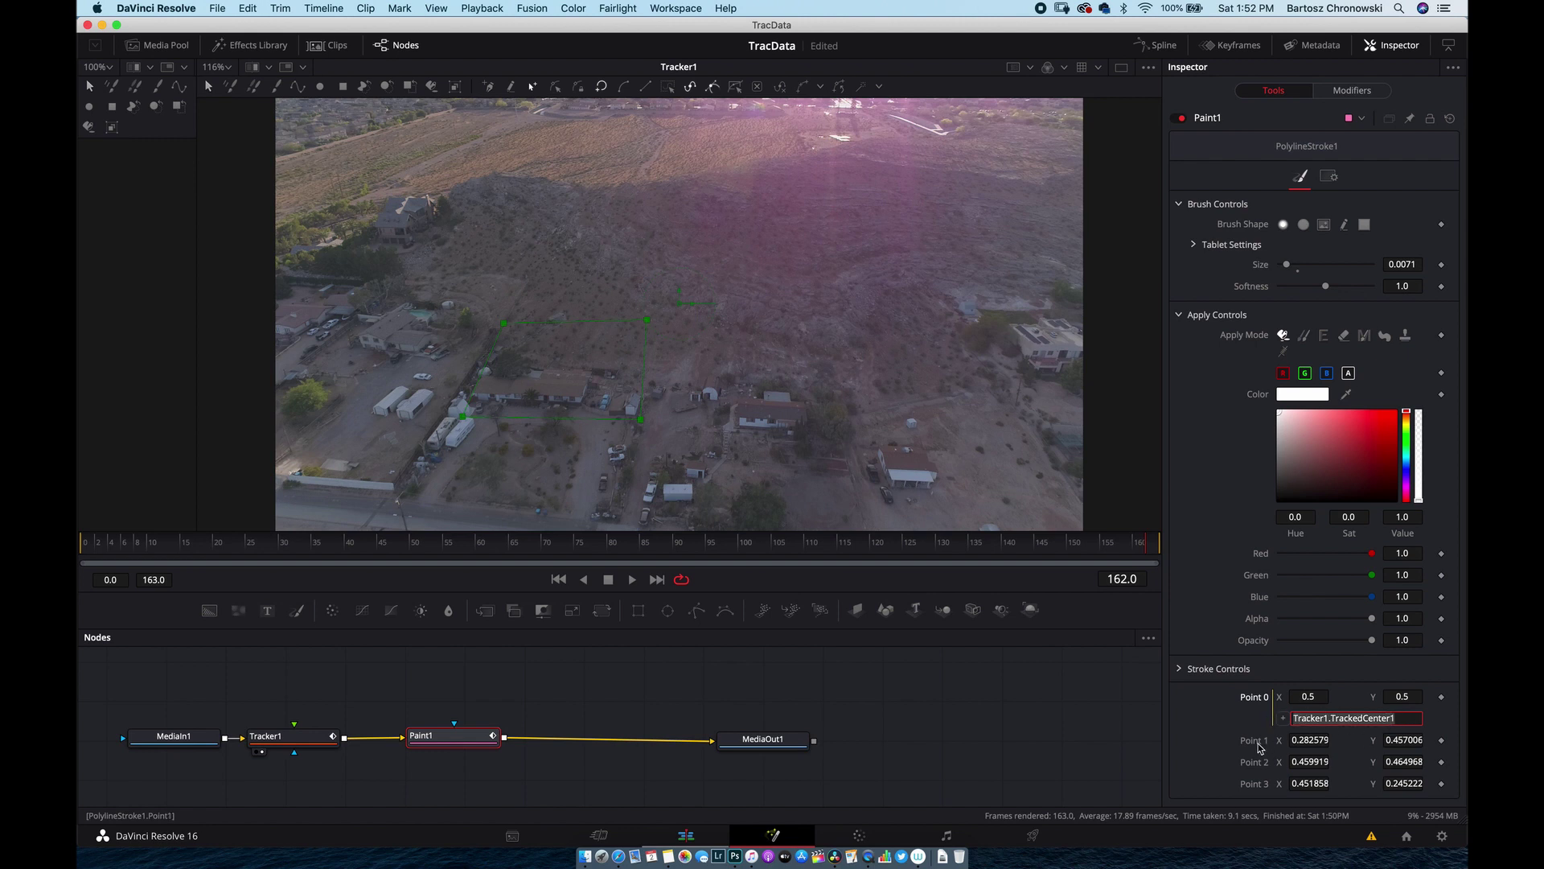
pyautogui.press('Return')
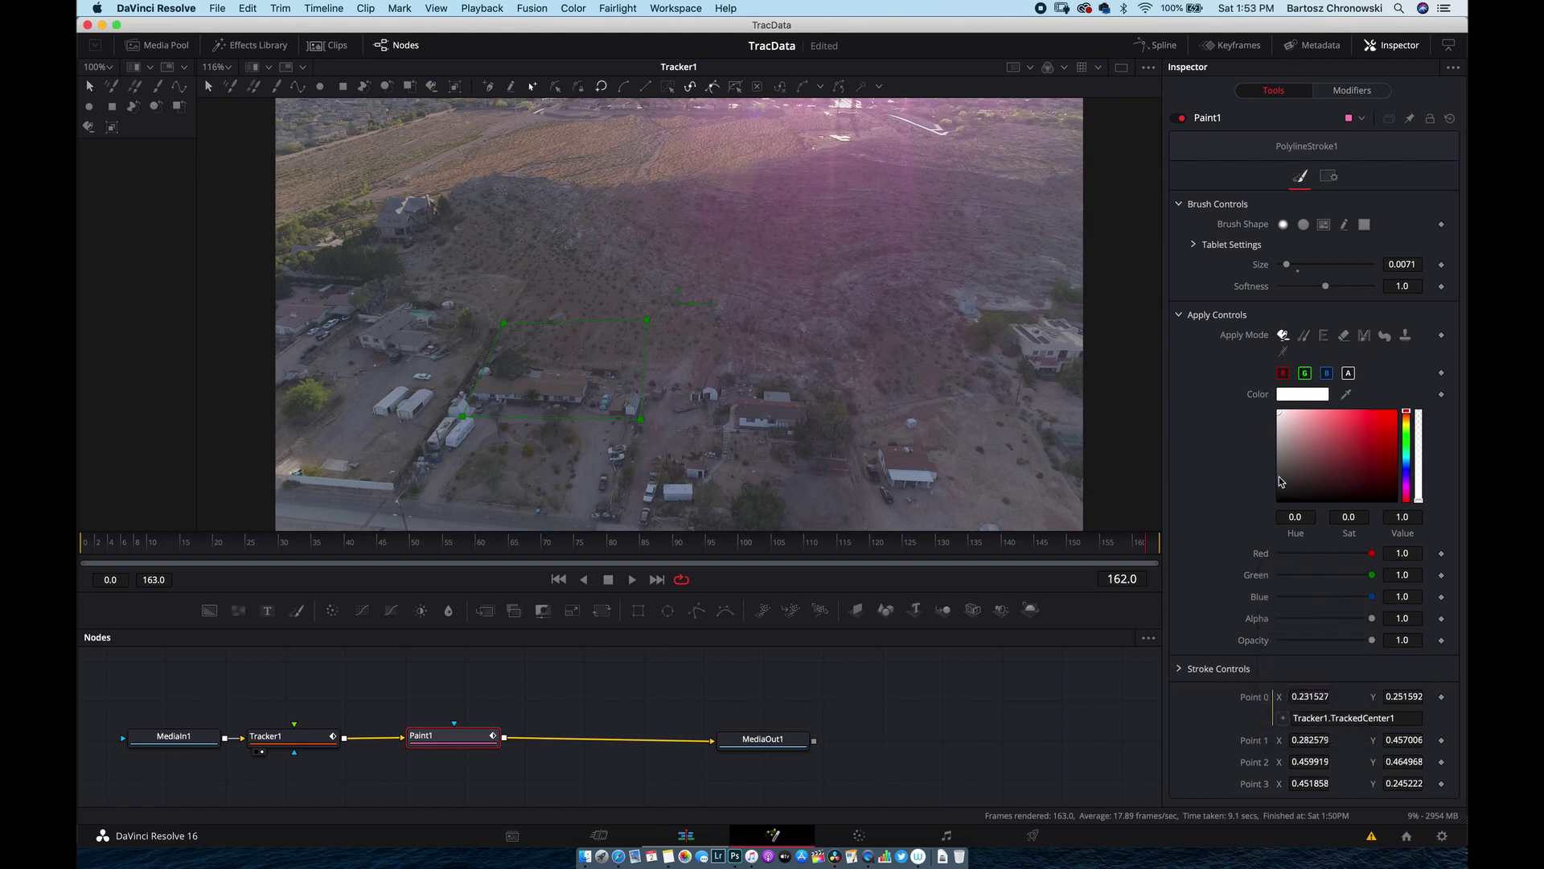
pyautogui.click(1352, 90)
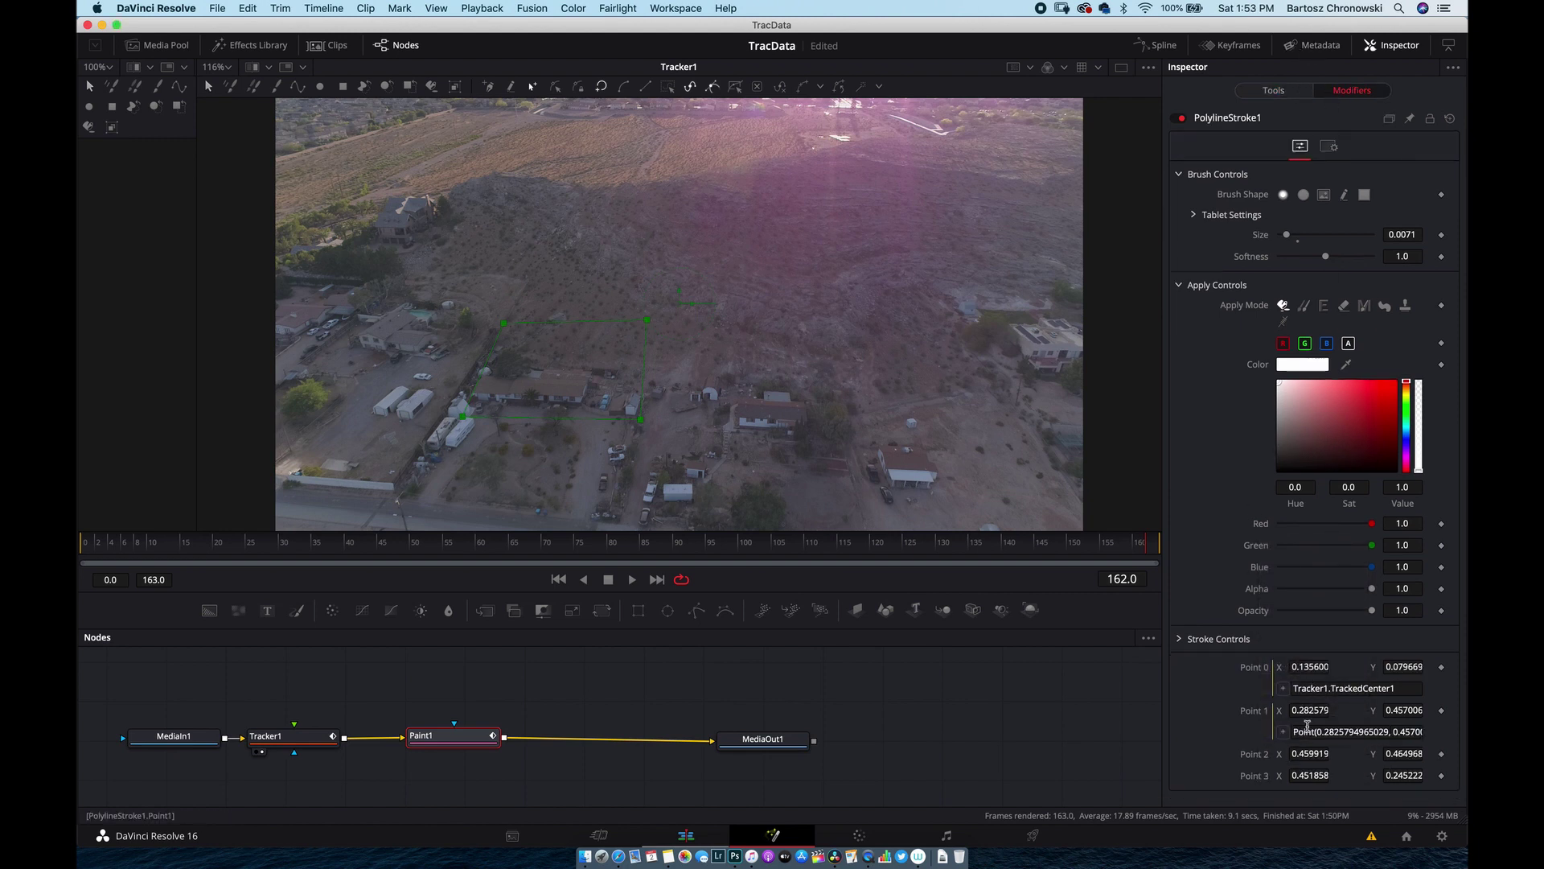
# Step: Set Point 1's expression to Tracker1.TrackedCenter2
pyautogui.click(1403, 731)
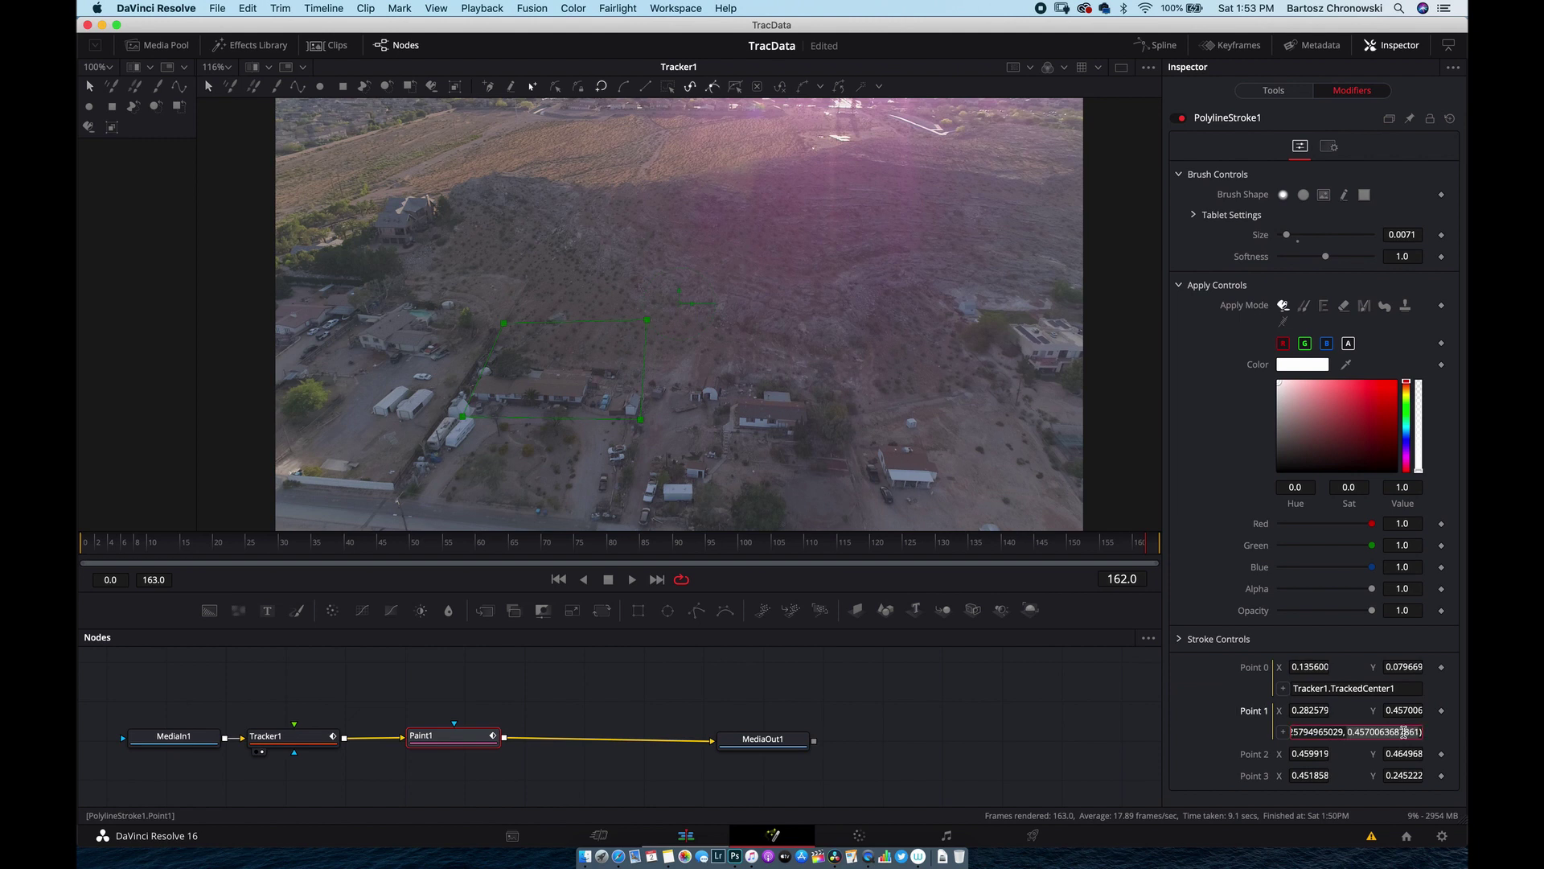
pyautogui.press('BackSpace')
pyautogui.press('BackSpace')
pyautogui.press('BackSpace')
pyautogui.press('BackSpace')
pyautogui.press('BackSpace')
pyautogui.press('BackSpace')
pyautogui.press('BackSpace')
pyautogui.press('BackSpace')
pyautogui.press('BackSpace')
pyautogui.press('BackSpace')
pyautogui.press('BackSpace')
pyautogui.press('BackSpace')
pyautogui.press('BackSpace')
pyautogui.press('BackSpace')
pyautogui.press('BackSpace')
pyautogui.press('BackSpace')
pyautogui.press('BackSpace')
pyautogui.press('super+v')
pyautogui.press('BackSpace')
# Step: Add an expression to Point 2 linking it to Tracker1.TrackedCenter3
pyautogui.rightClick(1268, 756)
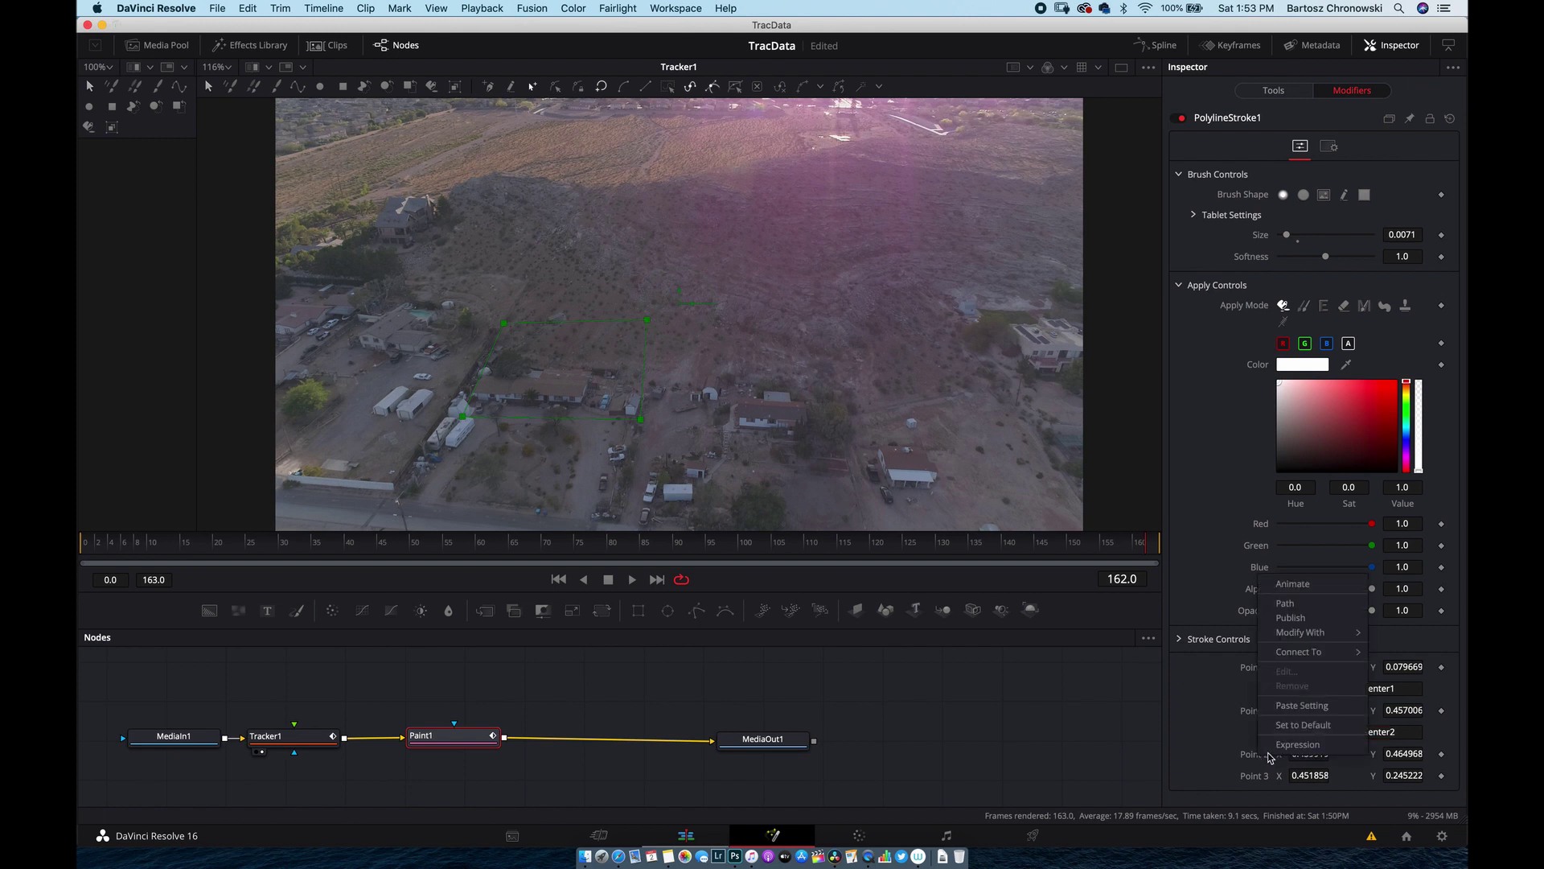
pyautogui.click(1282, 745)
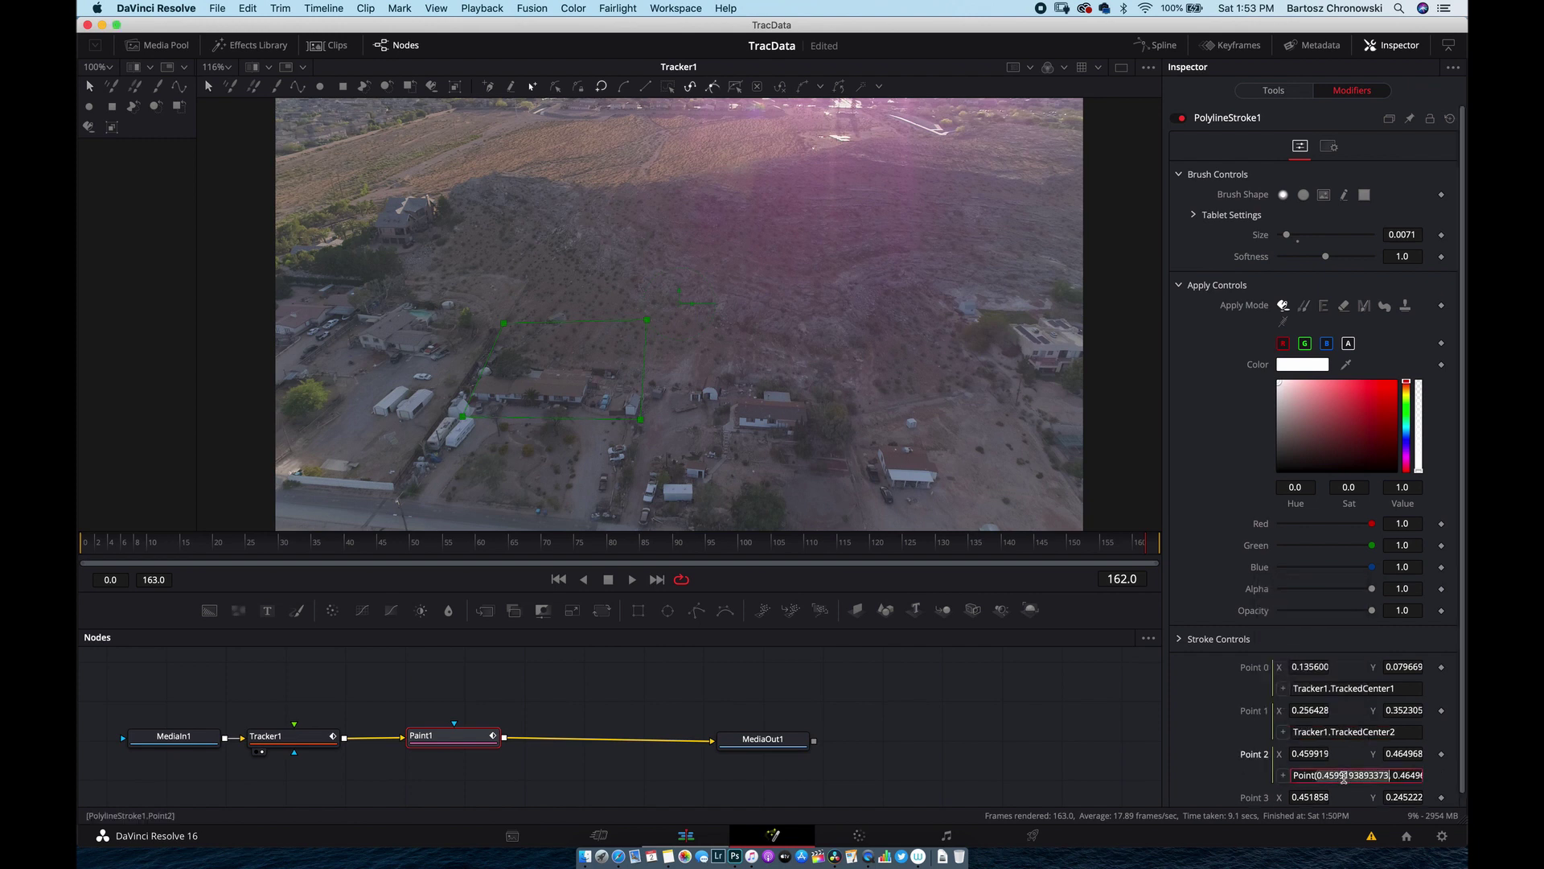
pyautogui.press('End')
pyautogui.press('BackSpace')
pyautogui.write('Tracker1.TrackedCenter1')
pyautogui.press('BackSpace')
pyautogui.write('3')
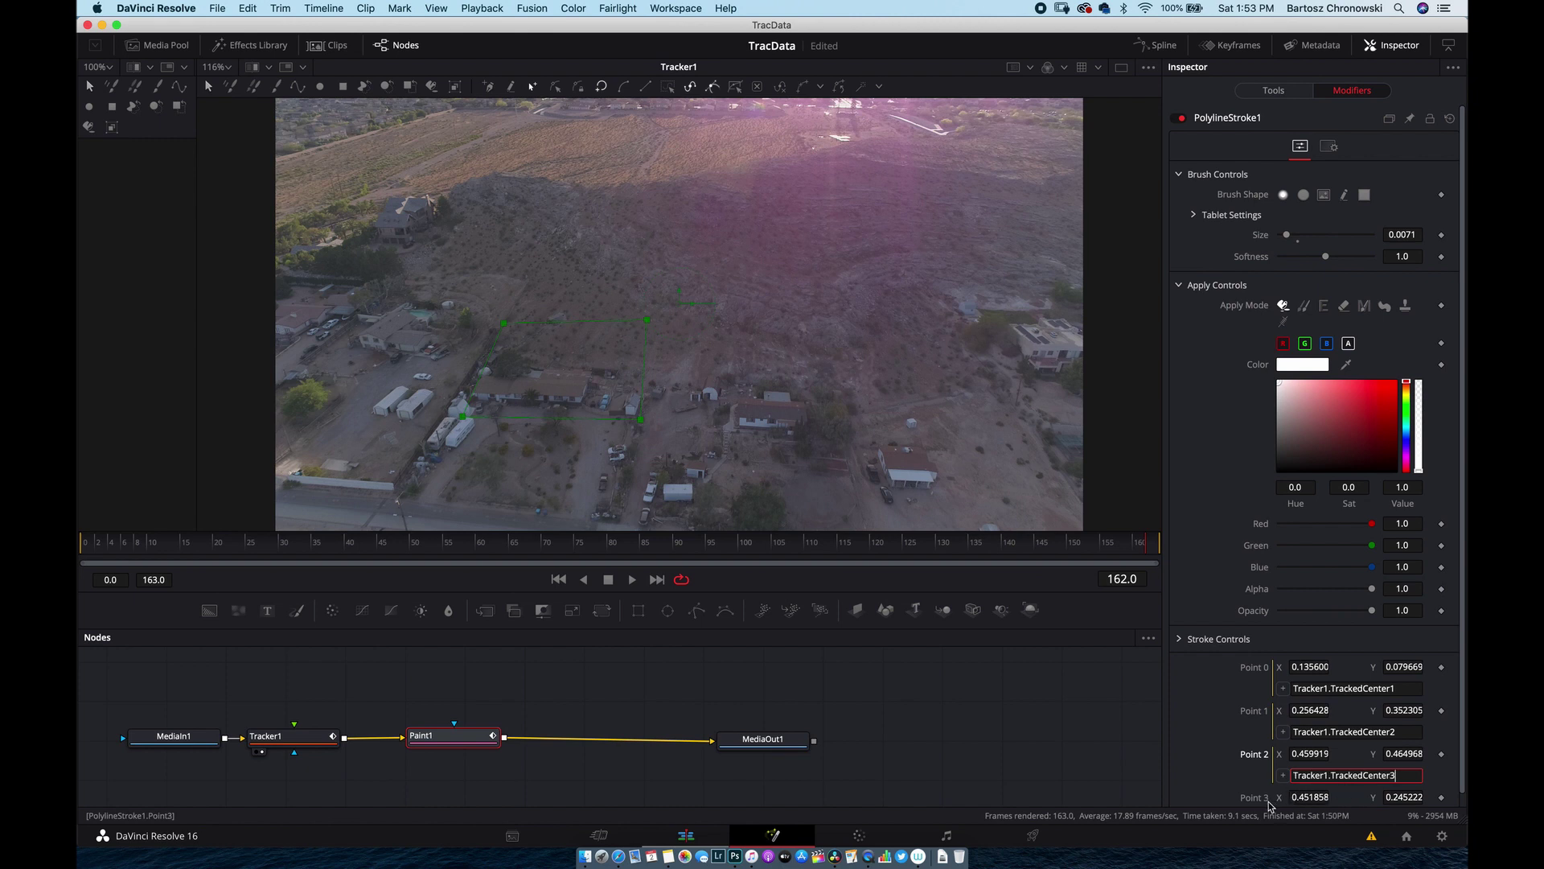
# Step: Add an expression to Point 3 linking it to Tracker1.TrackedCenter4
pyautogui.rightClick(1272, 799)
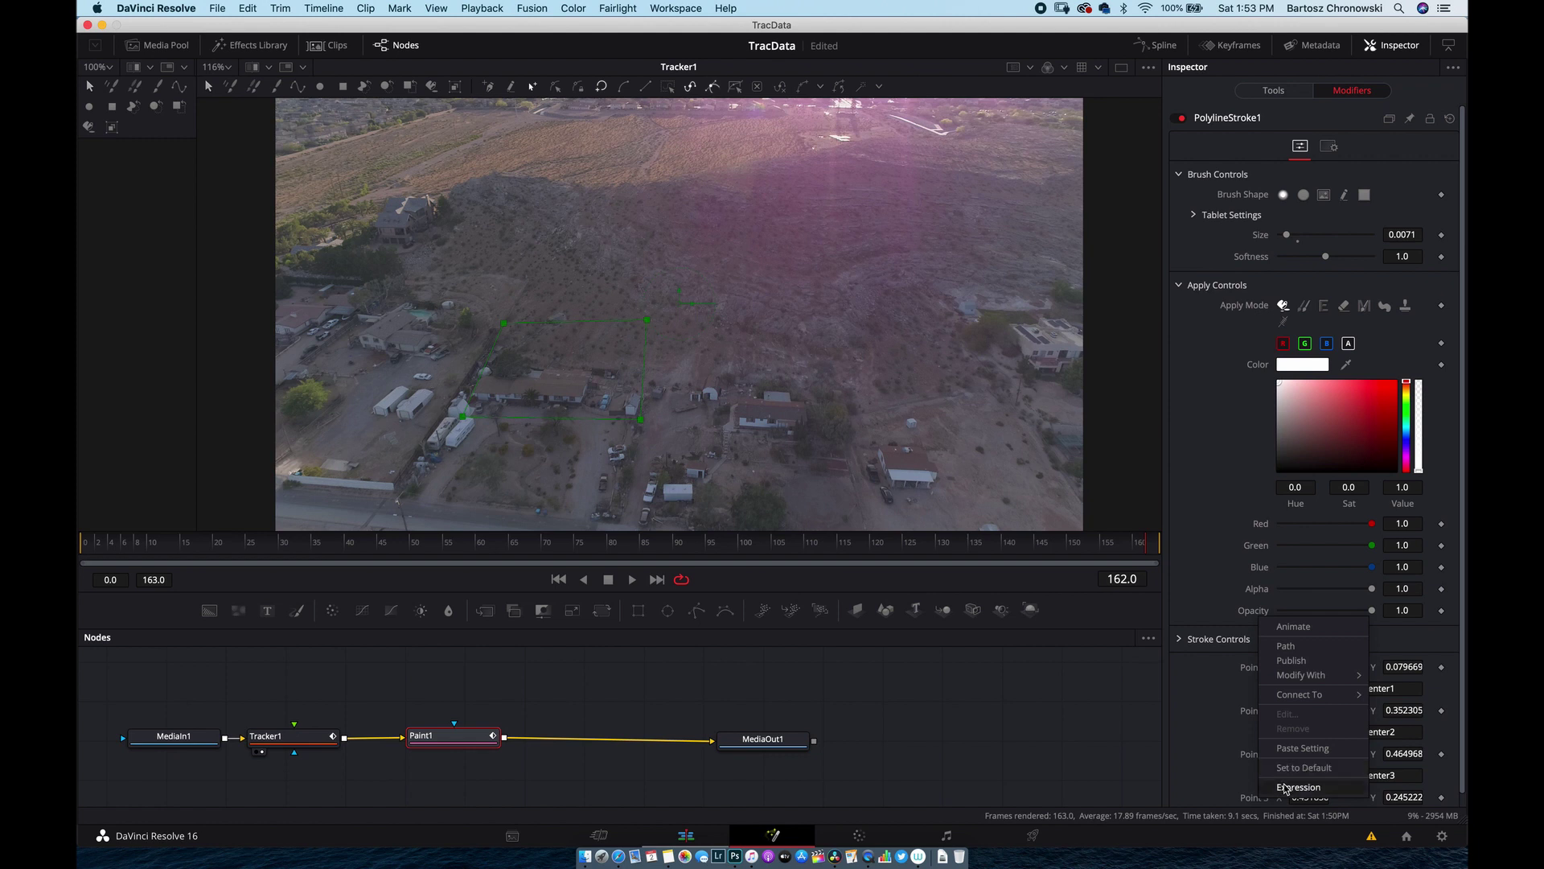
pyautogui.click(1286, 788)
pyautogui.scroll(-1, 1286, 788)
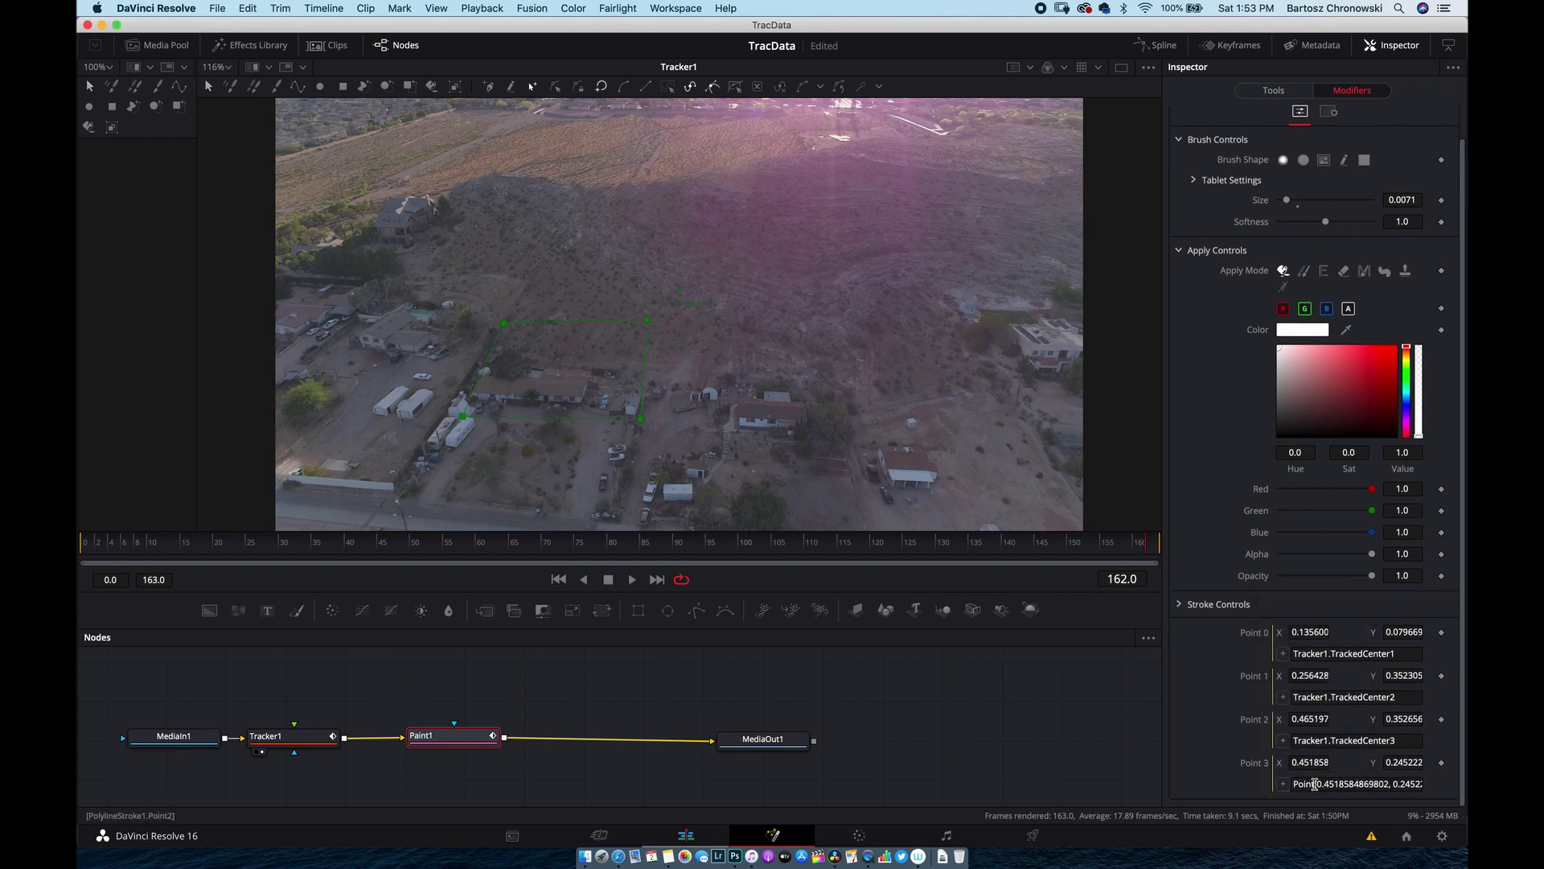
pyautogui.click(1315, 783)
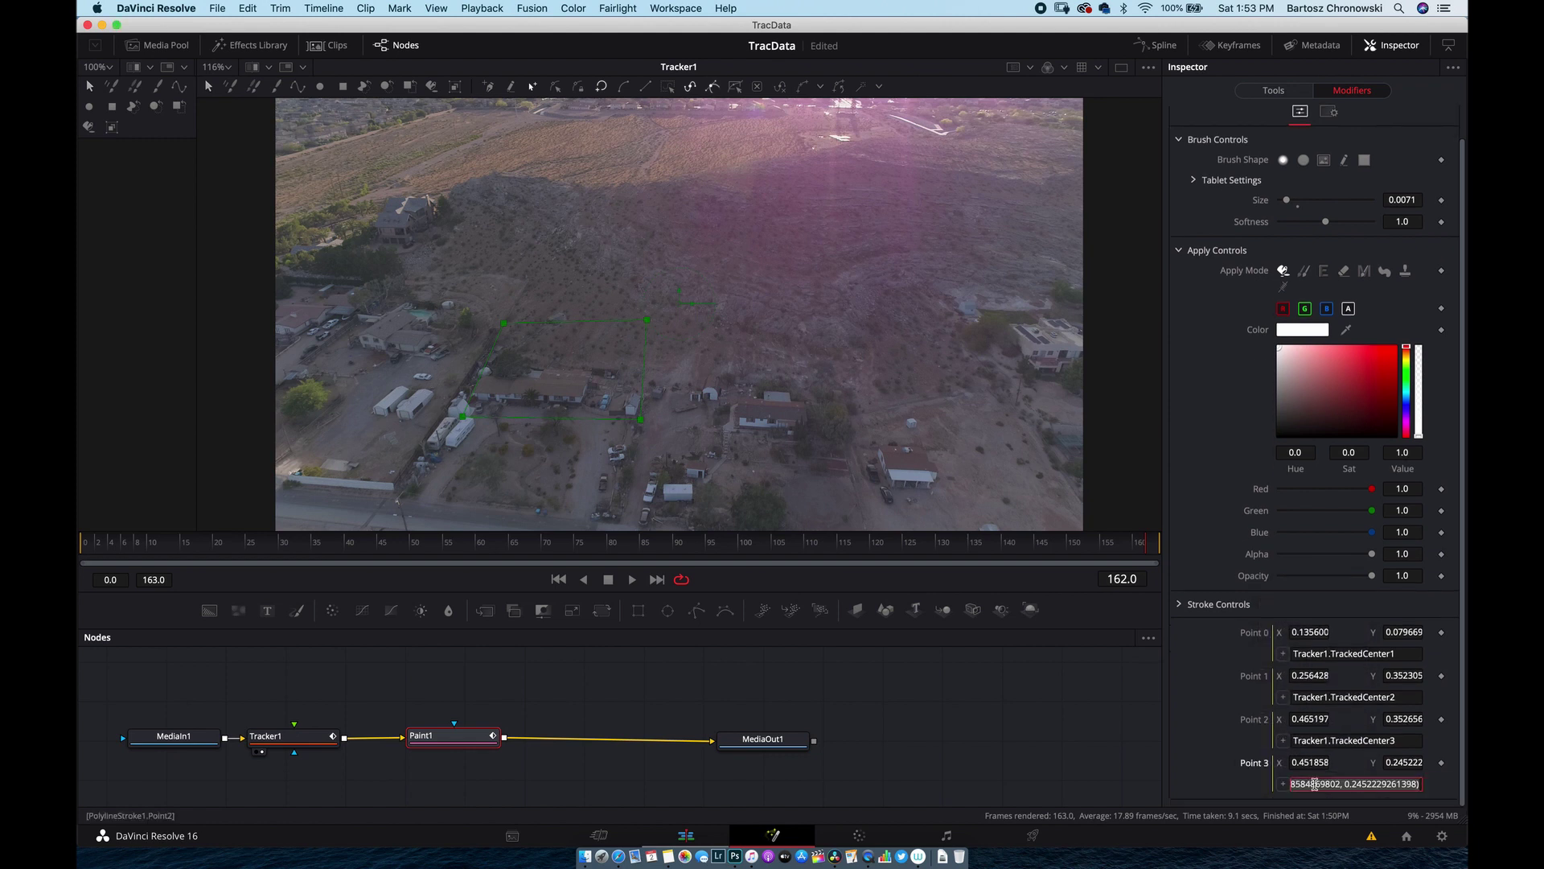
pyautogui.write('Tracker1.TrackedCenter1')
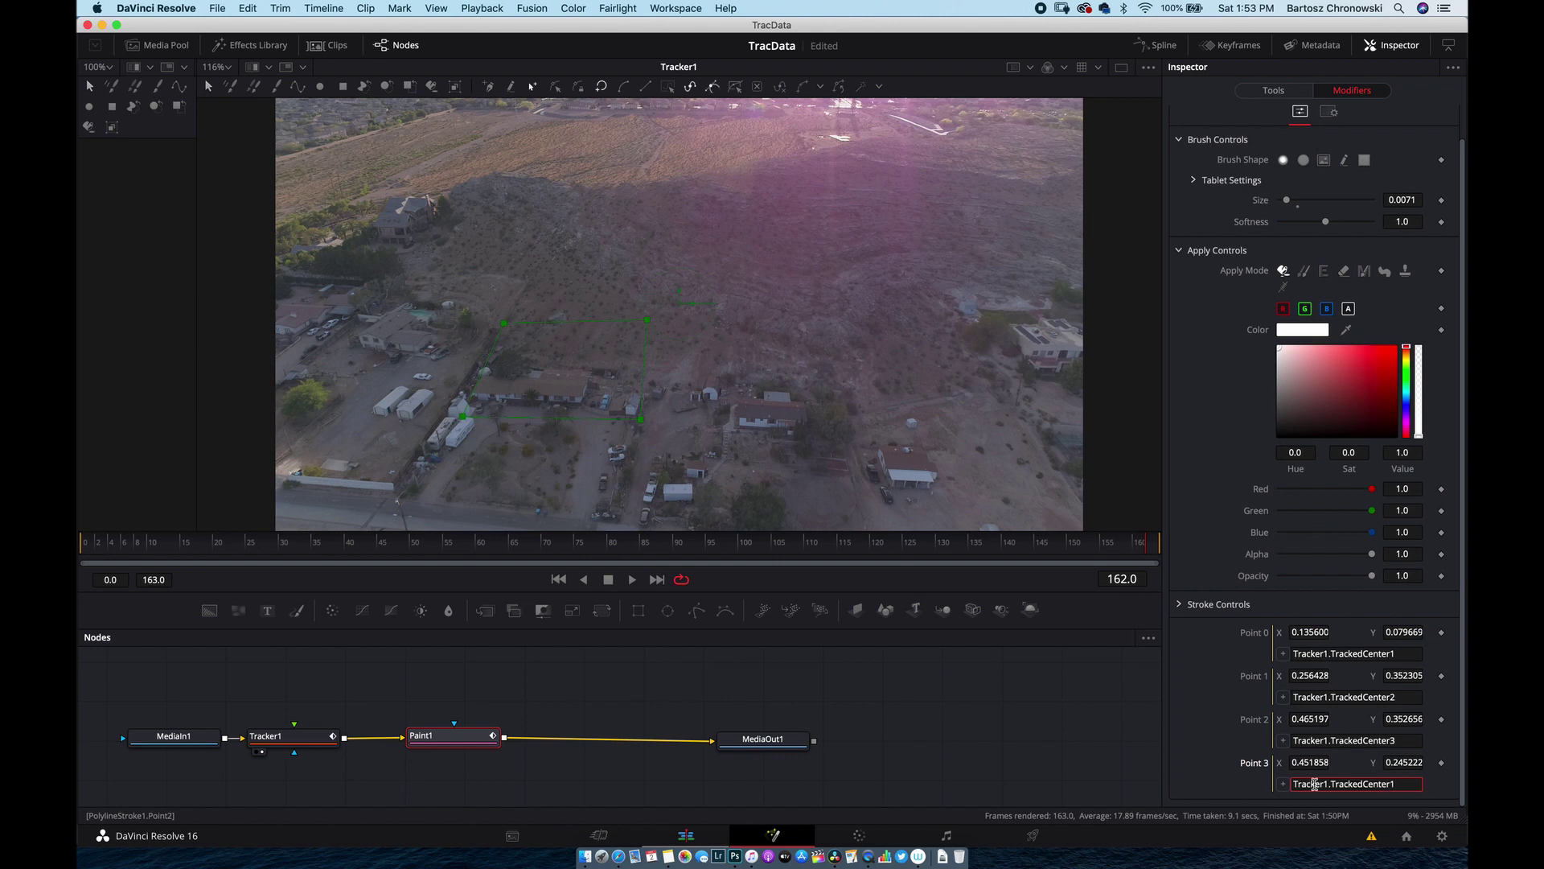
pyautogui.press('BackSpace')
pyautogui.write('4')
# Step: Commit Point 3's TrackedCenter4 link, review all four point links, then select Tracker1
pyautogui.click(1257, 671)
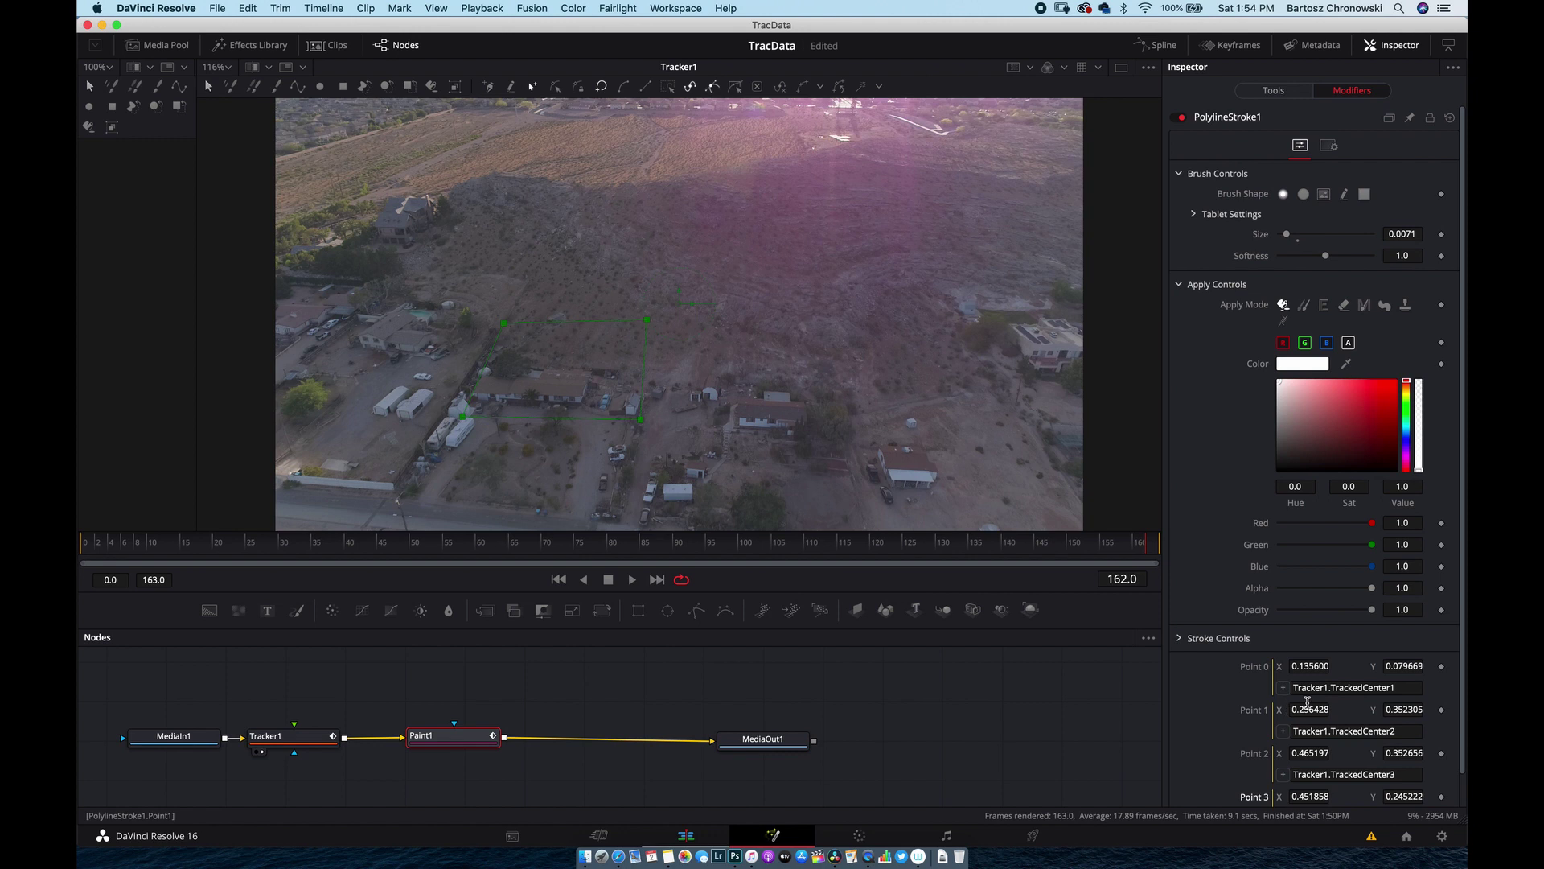
pyautogui.press('super+z')
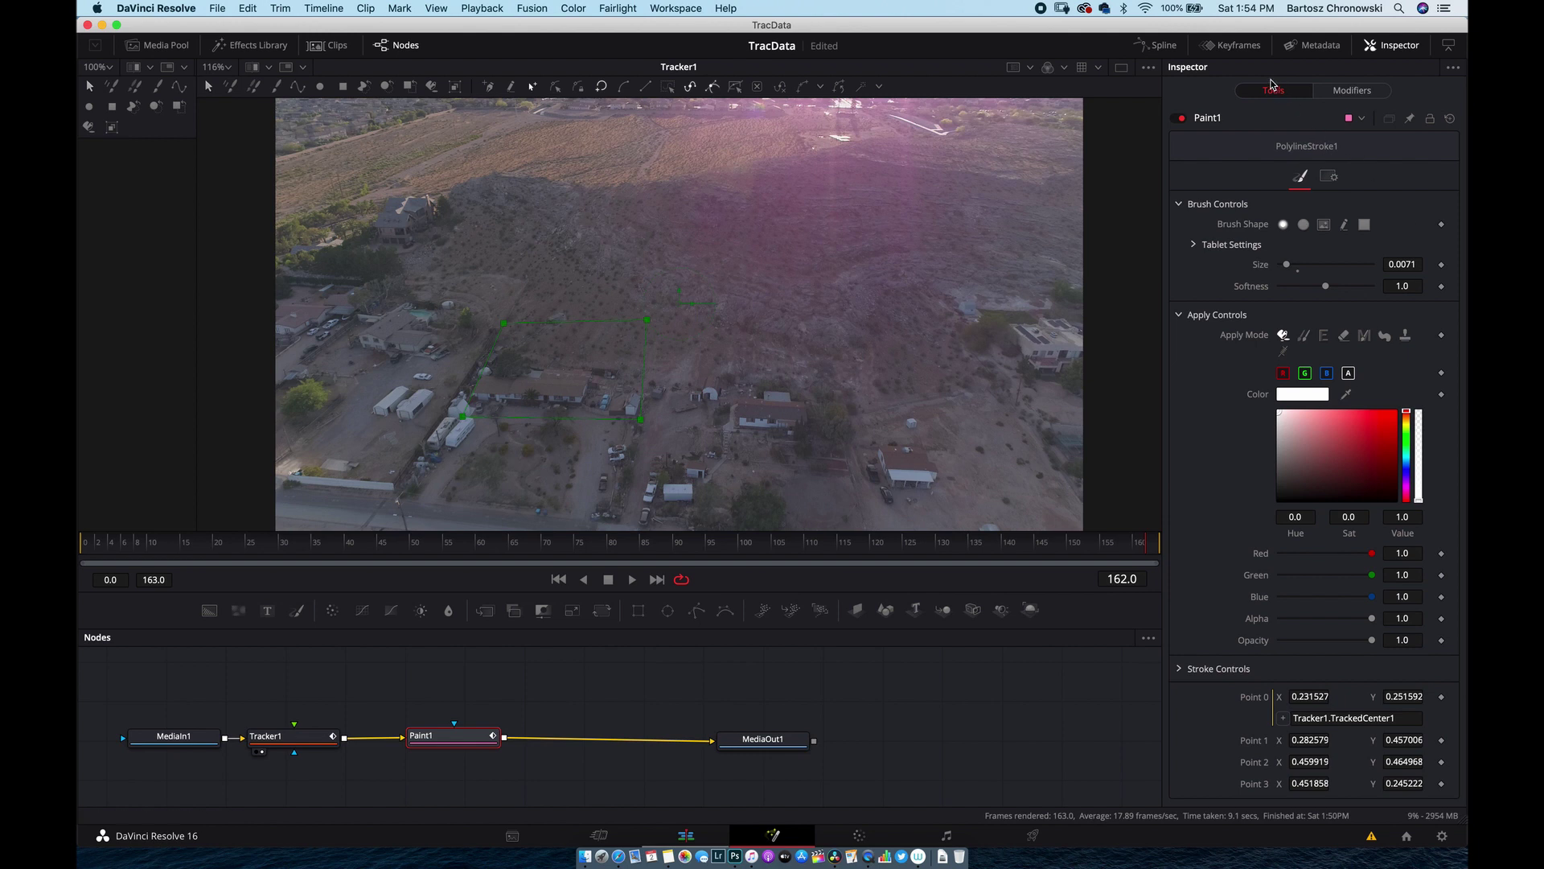
pyautogui.click(1369, 94)
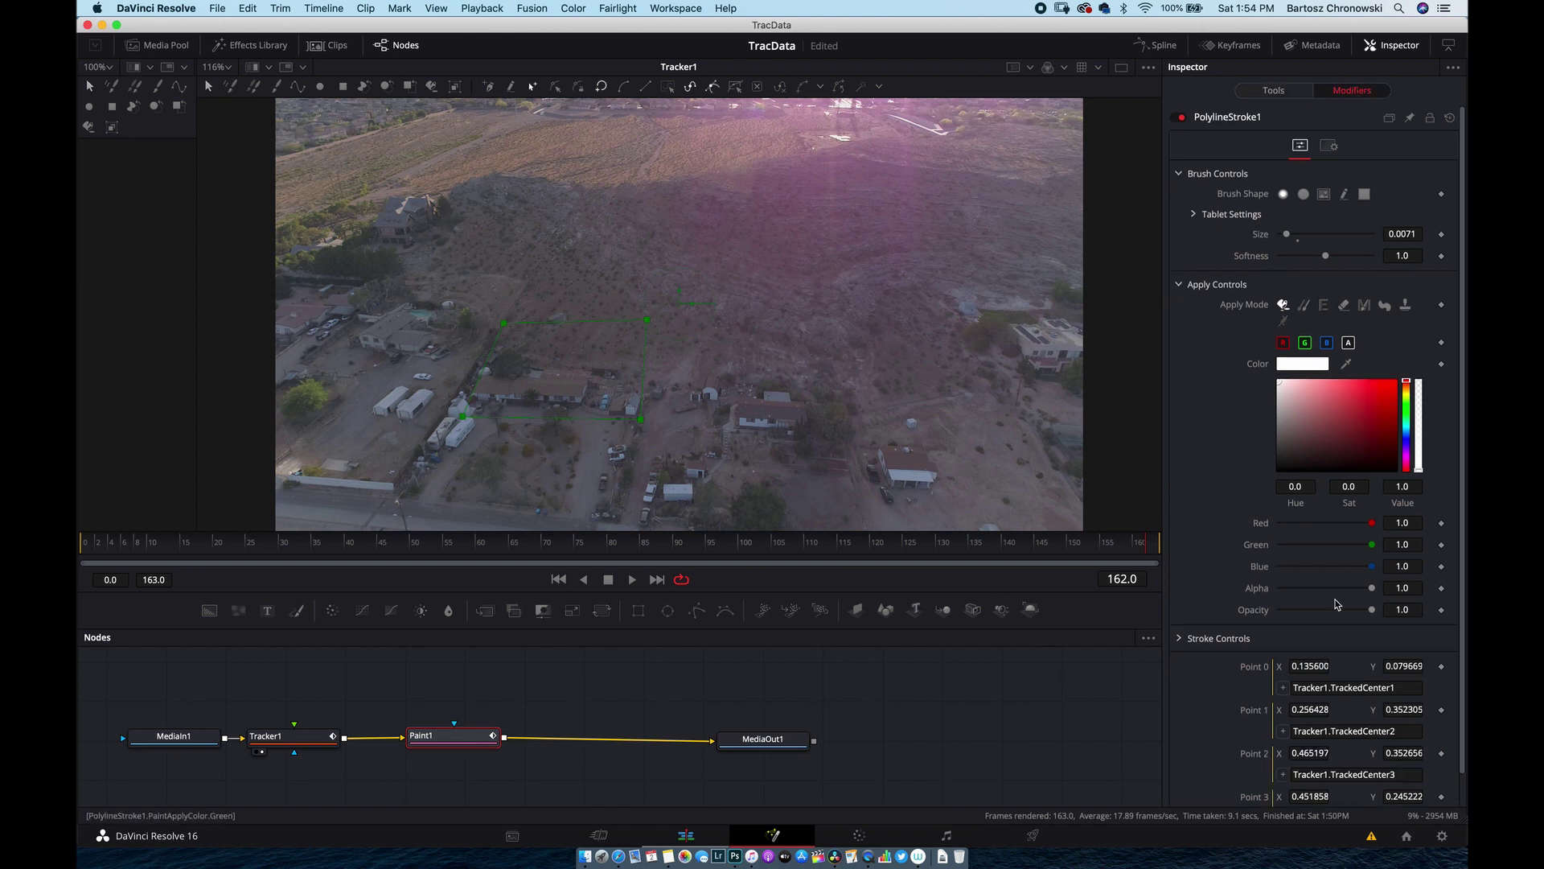
pyautogui.scroll(-2, 1301, 788)
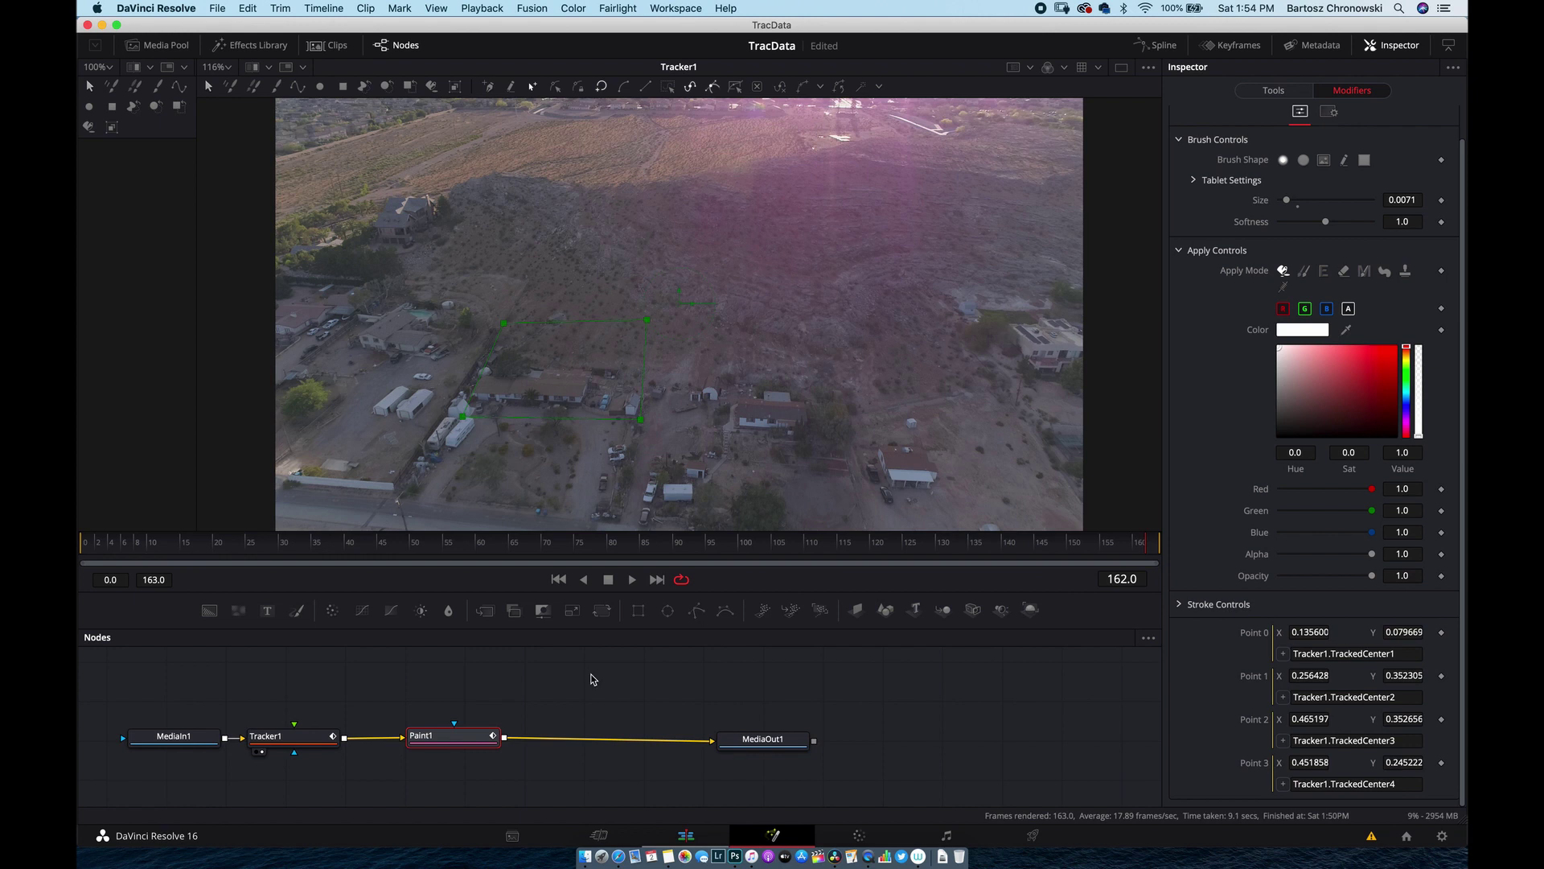
pyautogui.click(183, 739)
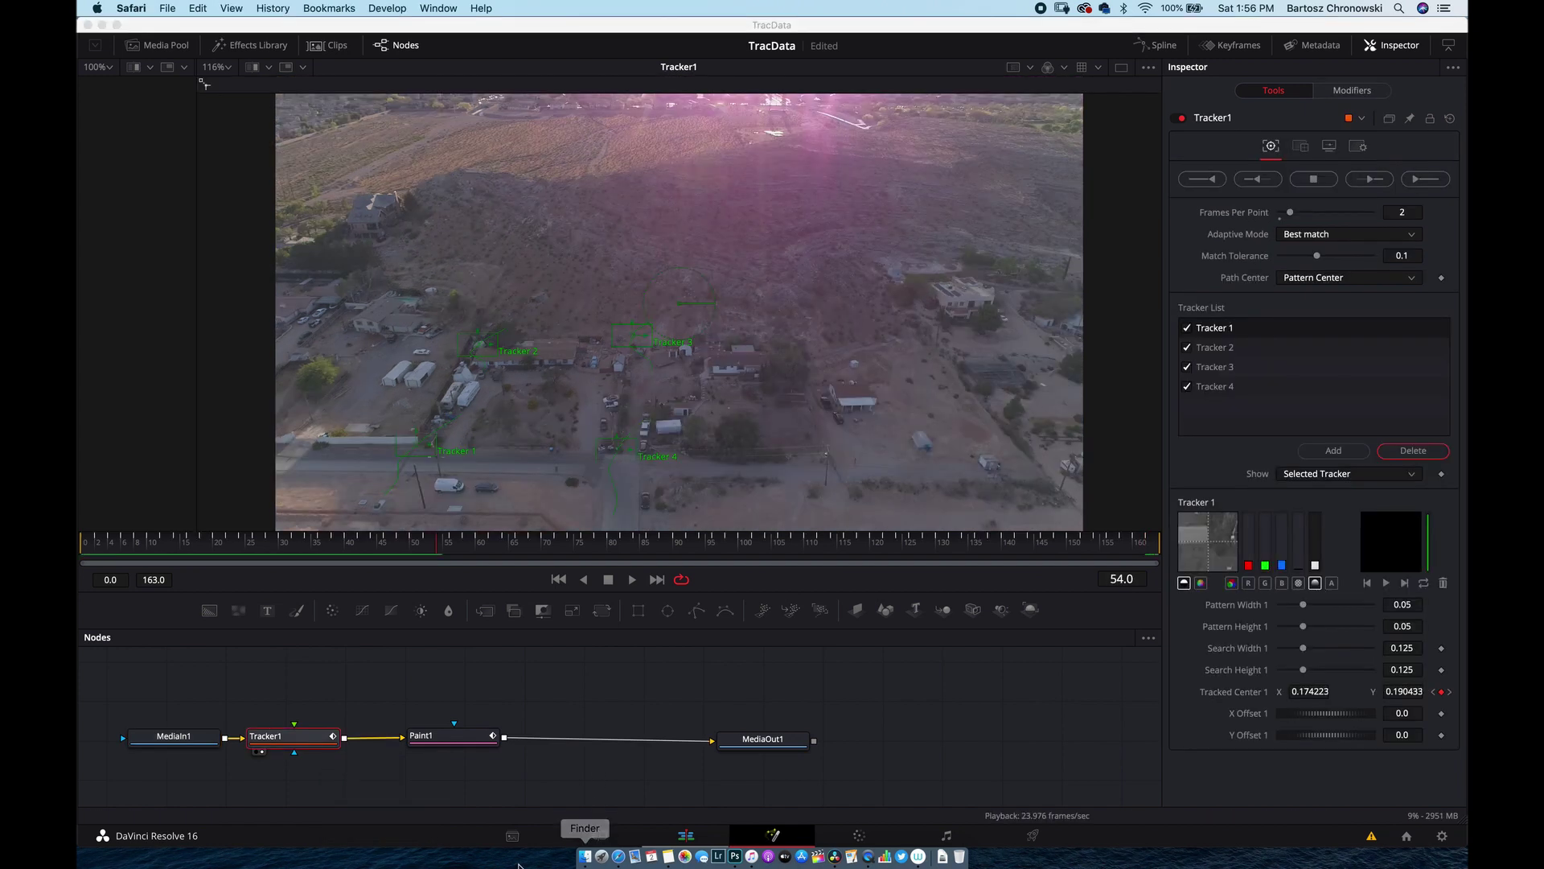
# Step: Set Paint1's brush size to about 0.0079 and view the thin white outline
pyautogui.click(454, 750)
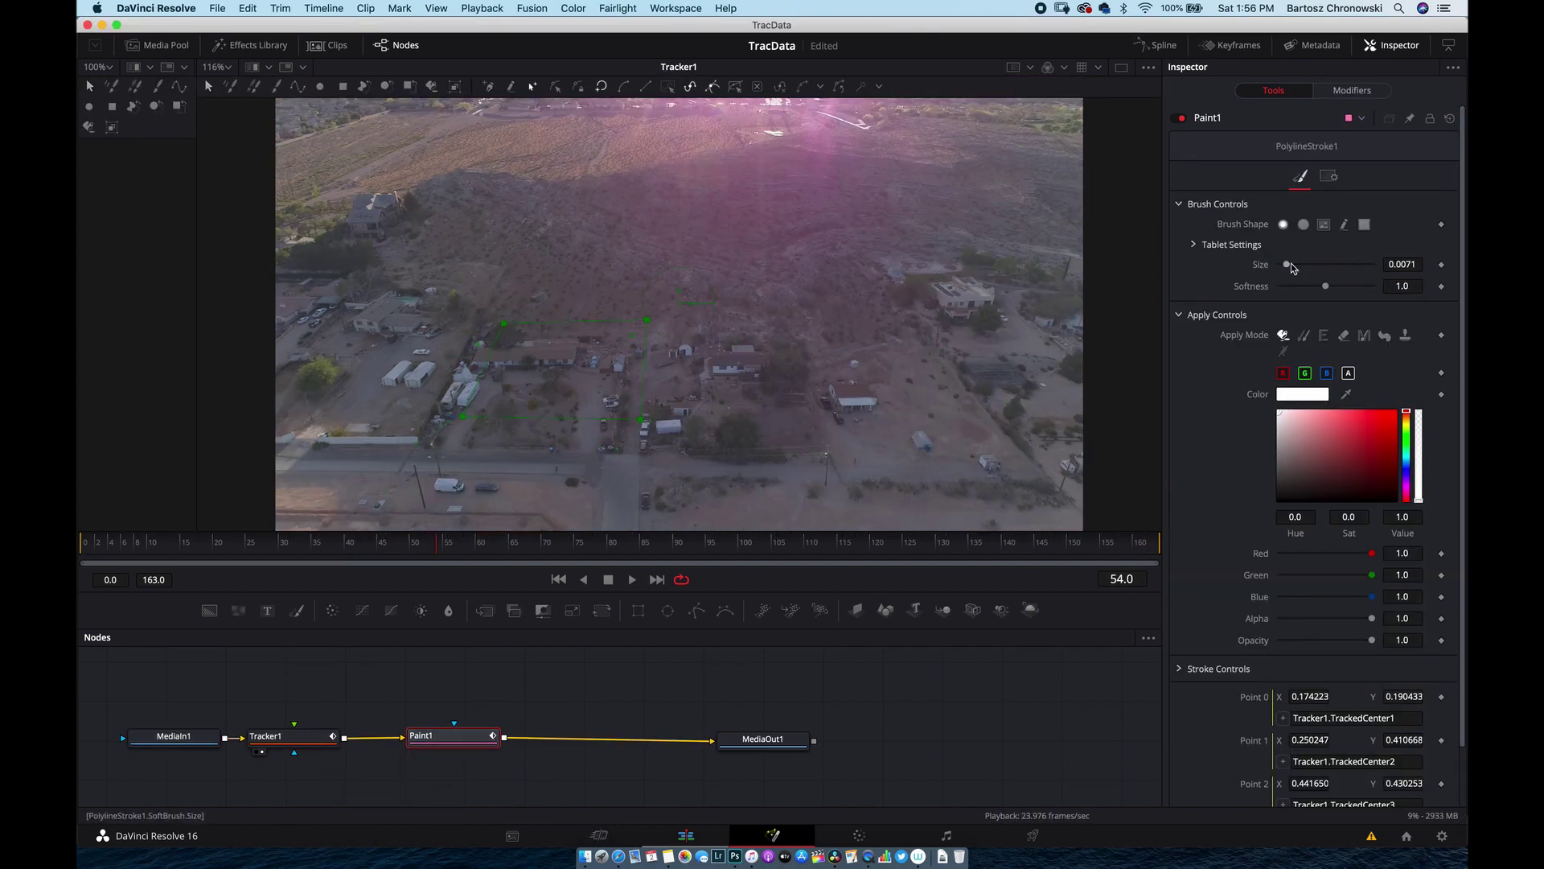
pyautogui.moveTo(1289, 263); pyautogui.dragTo(1305, 263)
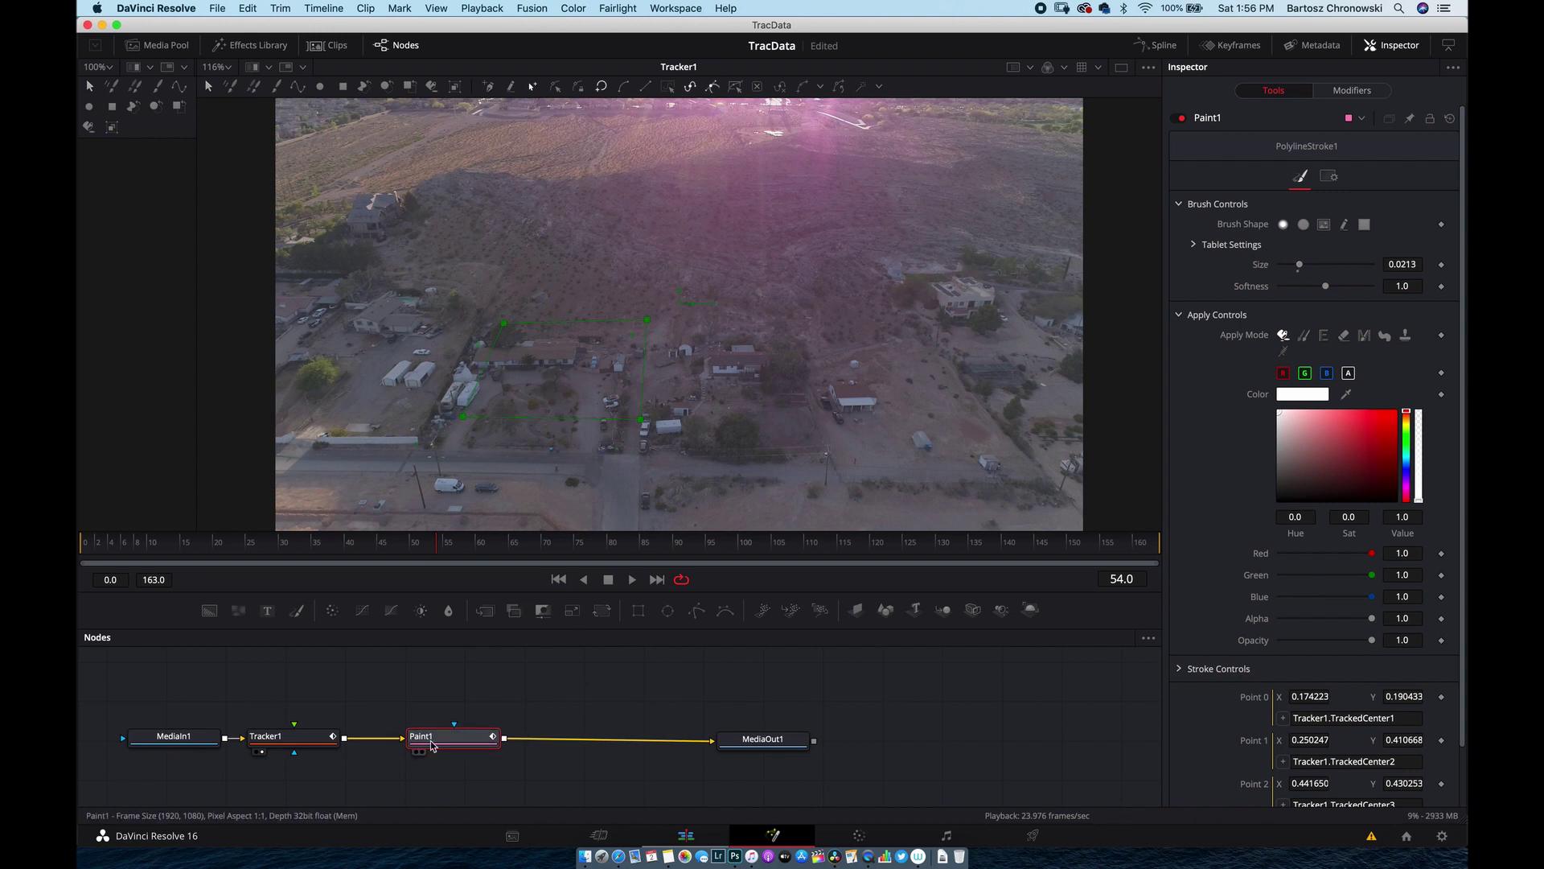
pyautogui.moveTo(459, 734); pyautogui.dragTo(577, 452)
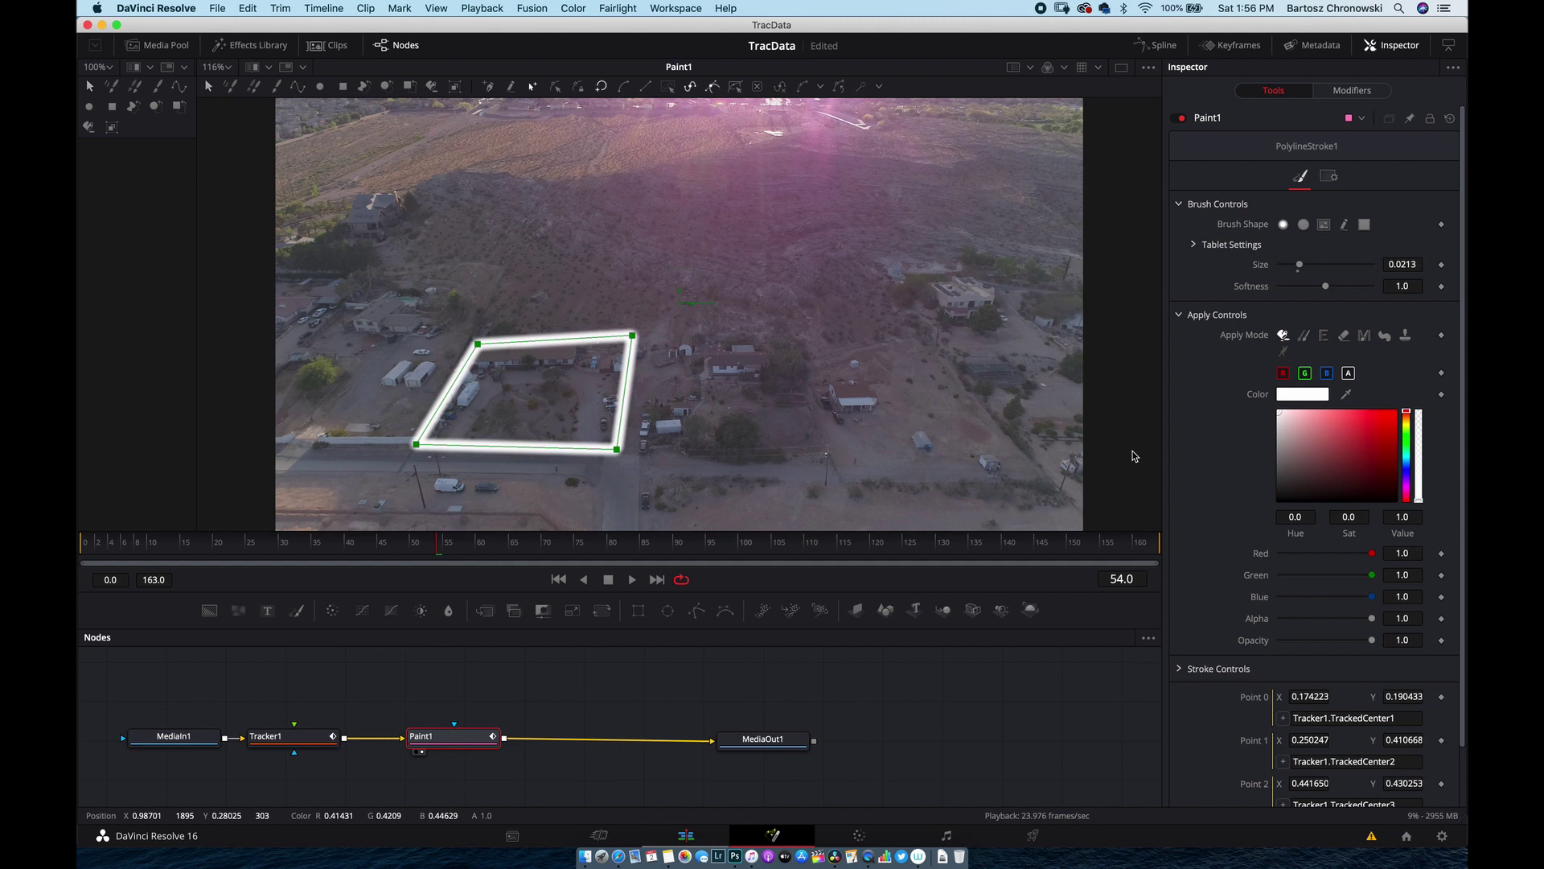
pyautogui.moveTo(1299, 264); pyautogui.dragTo(1299, 267)
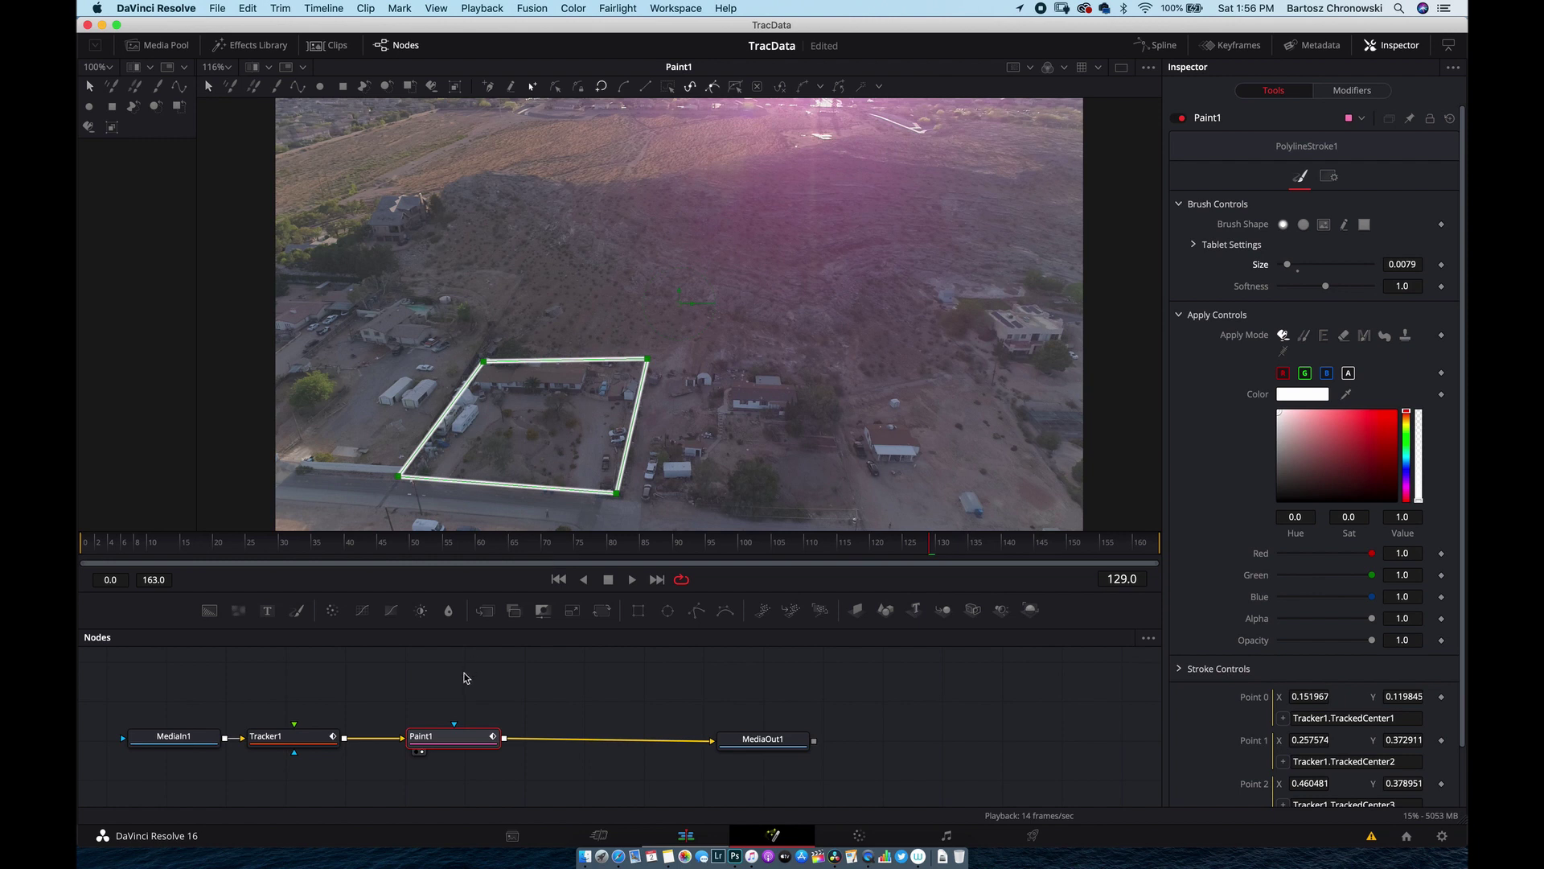
pyautogui.click(761, 741)
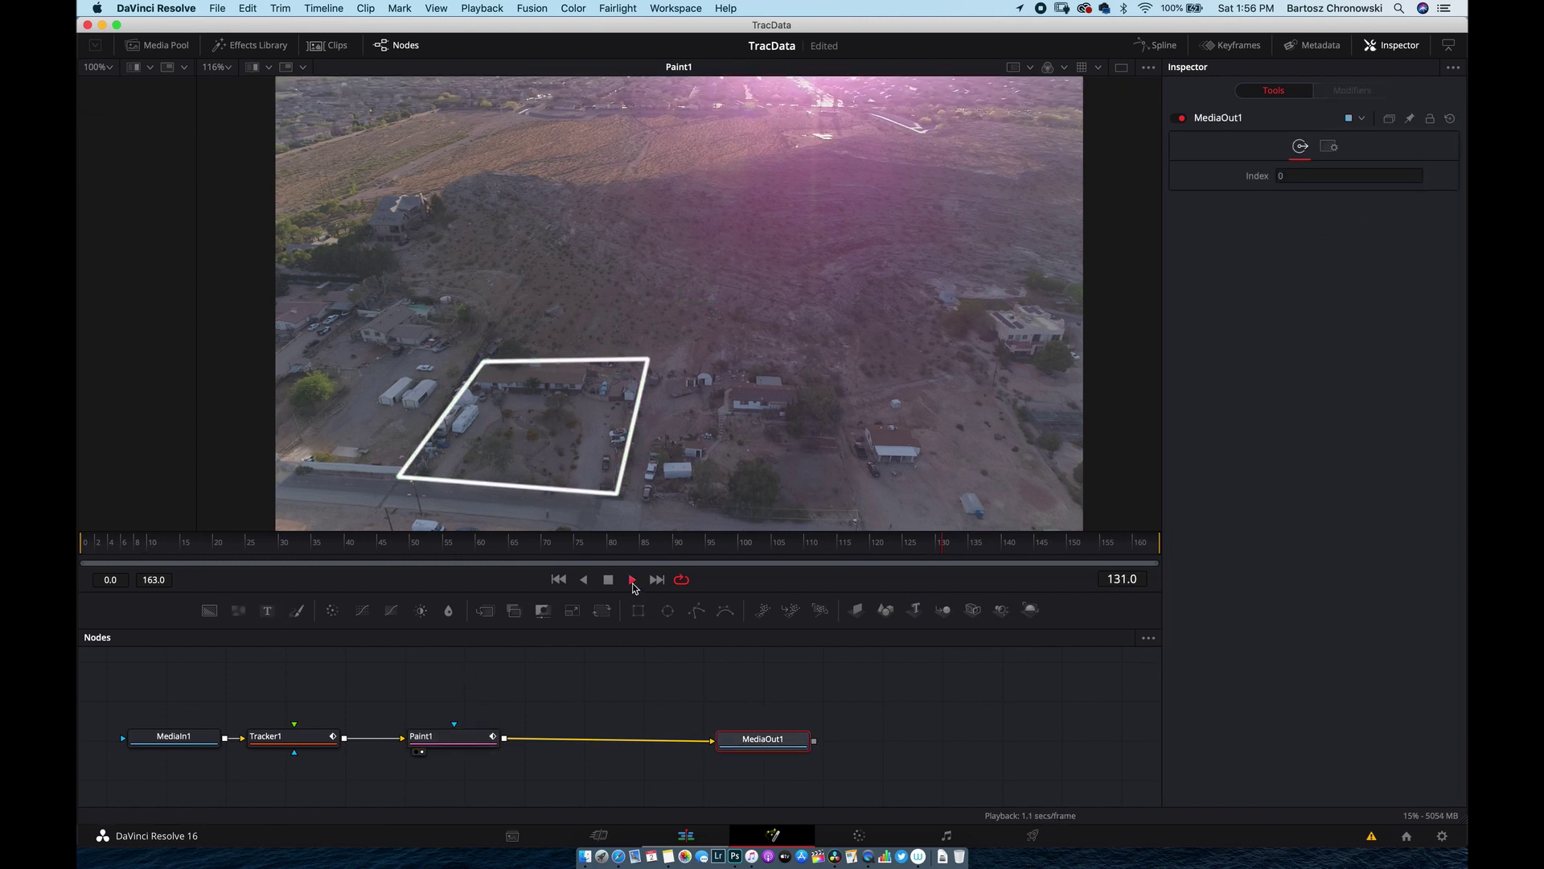
# Step: Play the clip from an earlier frame to confirm the outline holds, then stop
pyautogui.click(218, 543)
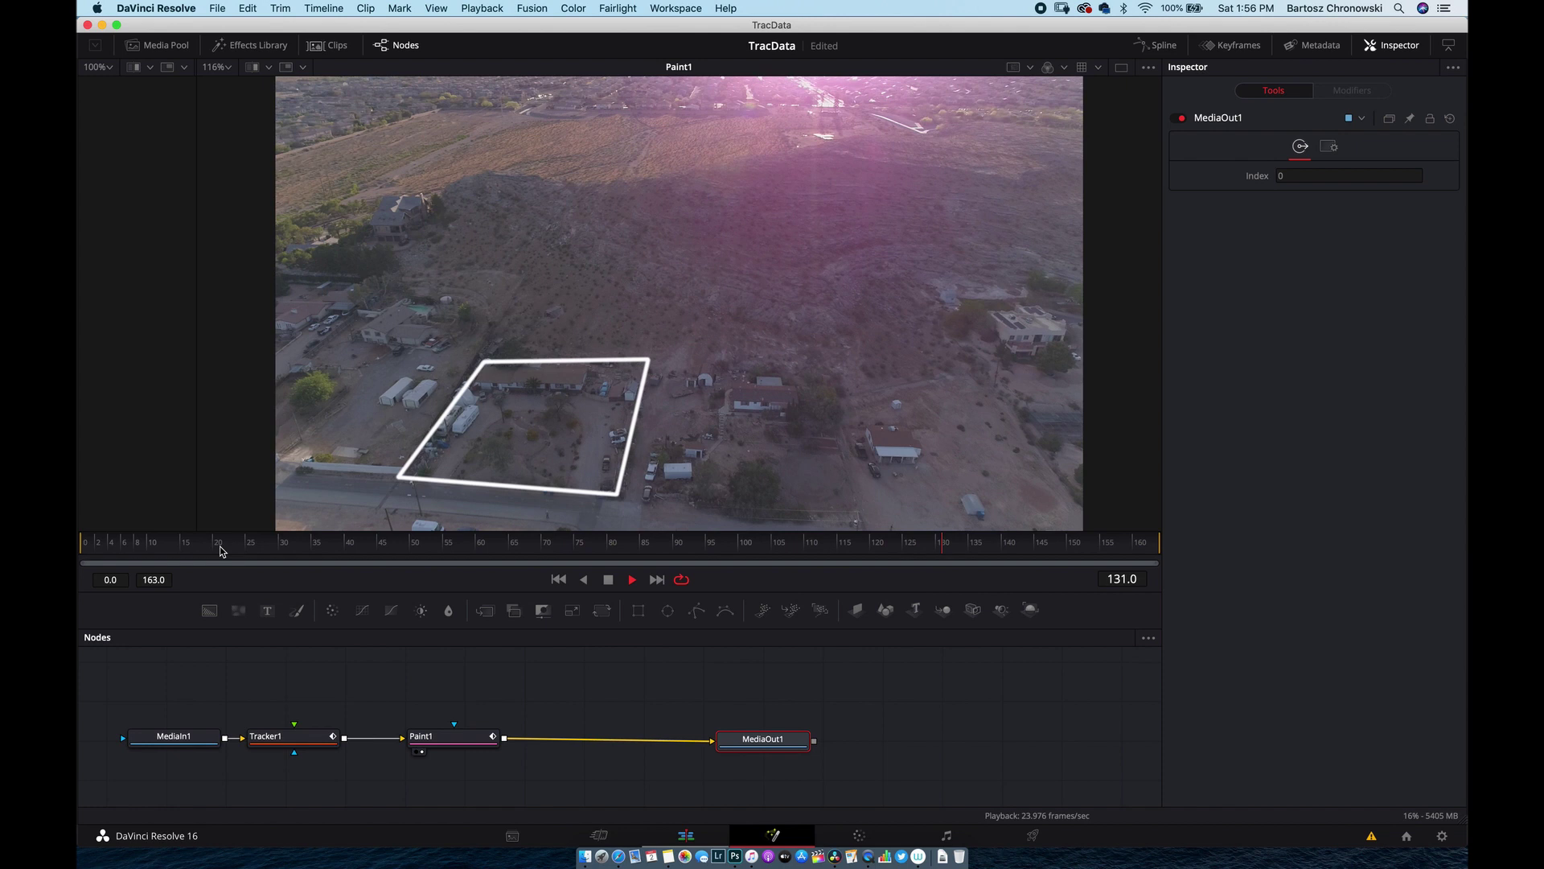
pyautogui.press('space')
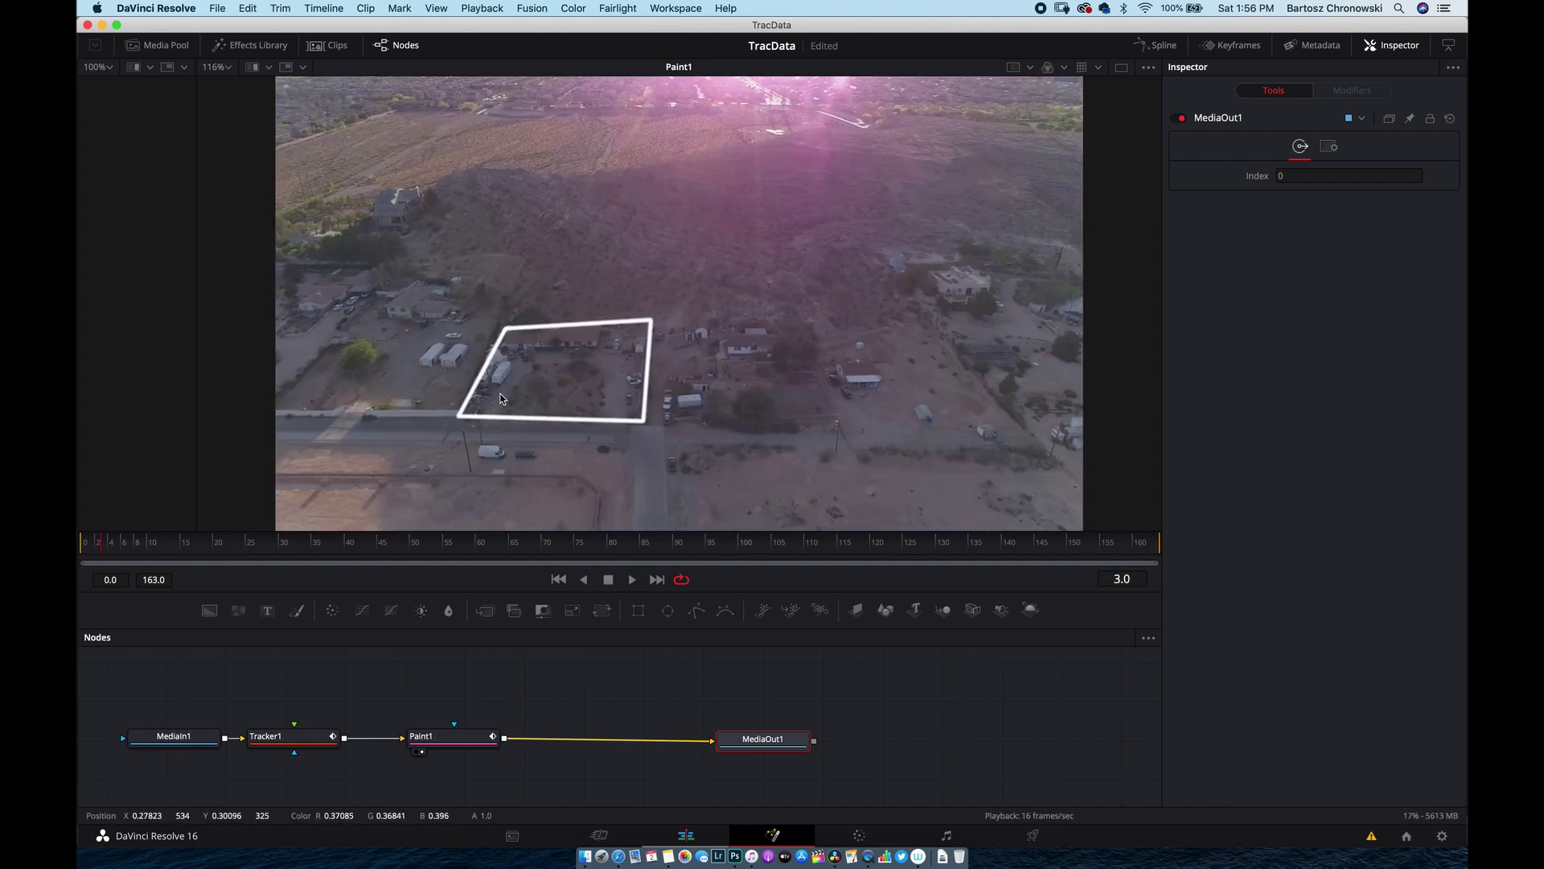